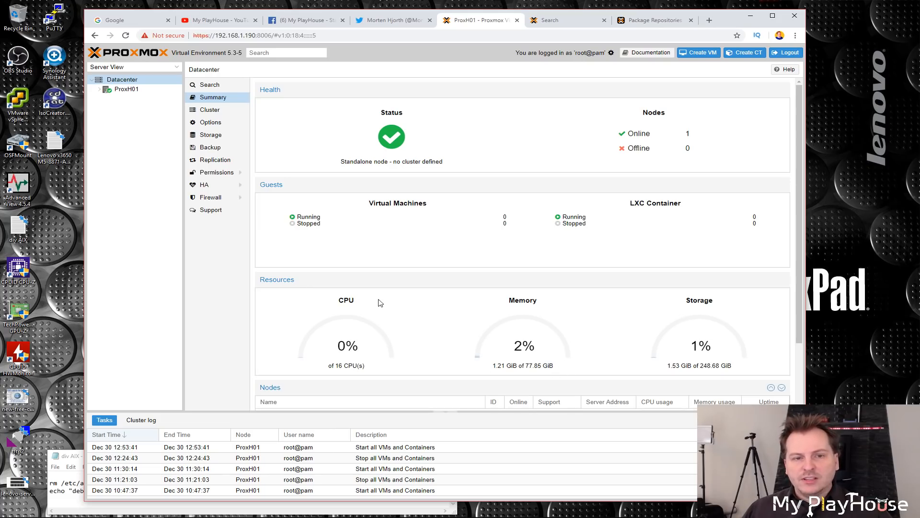
Step: Open the Updates page of the ProxH01 node
click(131, 92)
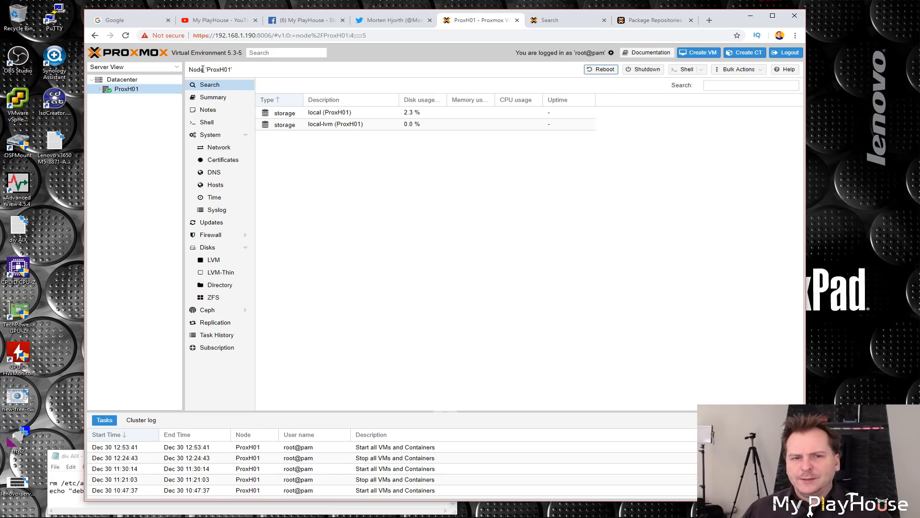
drag(205, 69, 189, 69)
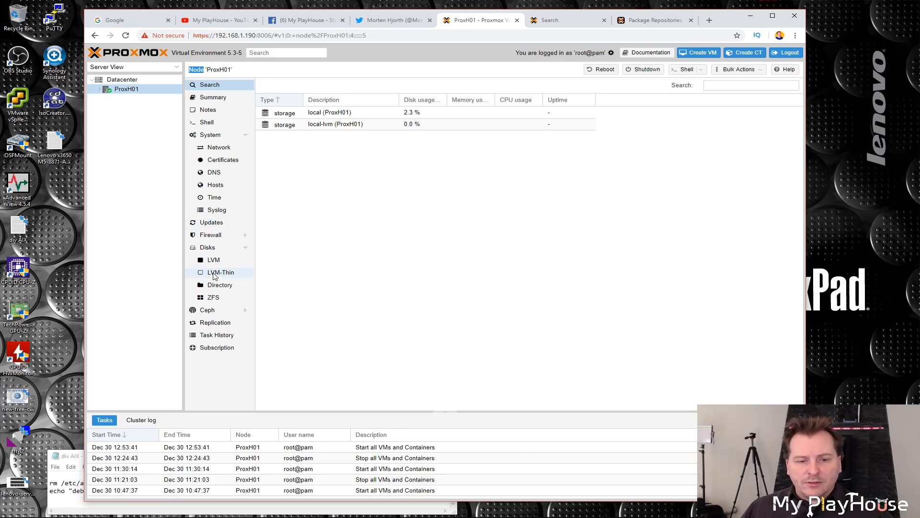
click(209, 225)
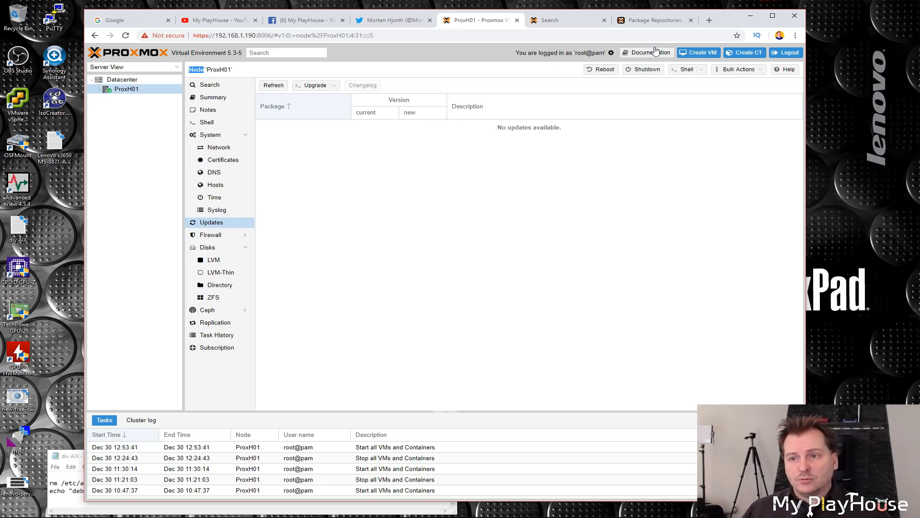
Step: Read the Proxmox VE No-Subscription Repository section and its sources.list entries on the Package Repositories wiki page
click(653, 22)
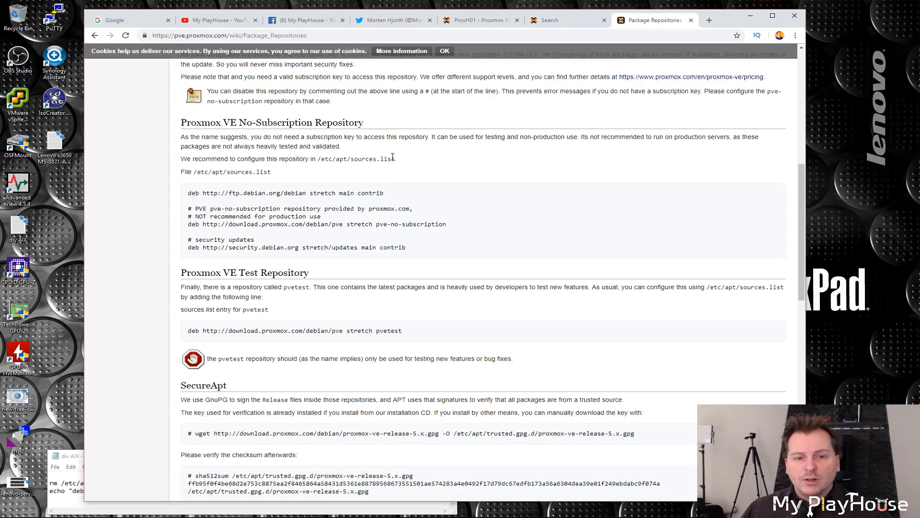
drag(181, 123, 387, 126)
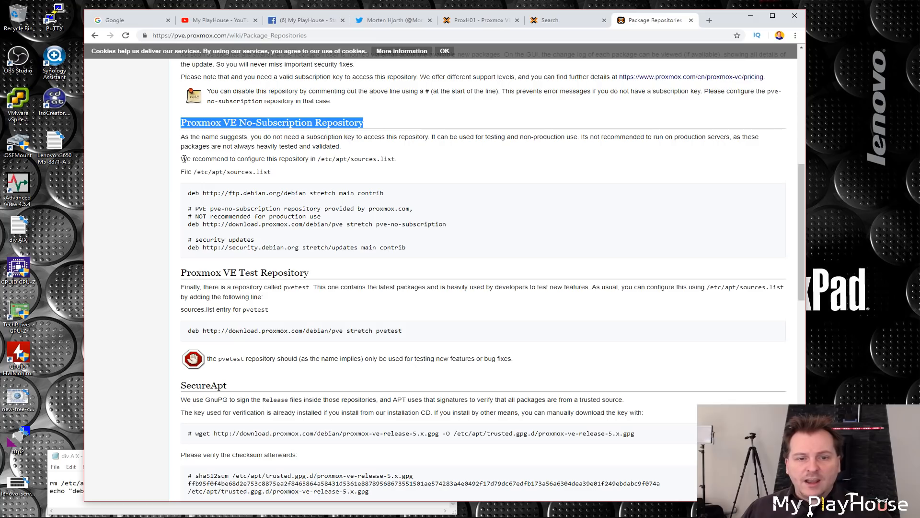
drag(181, 136, 366, 145)
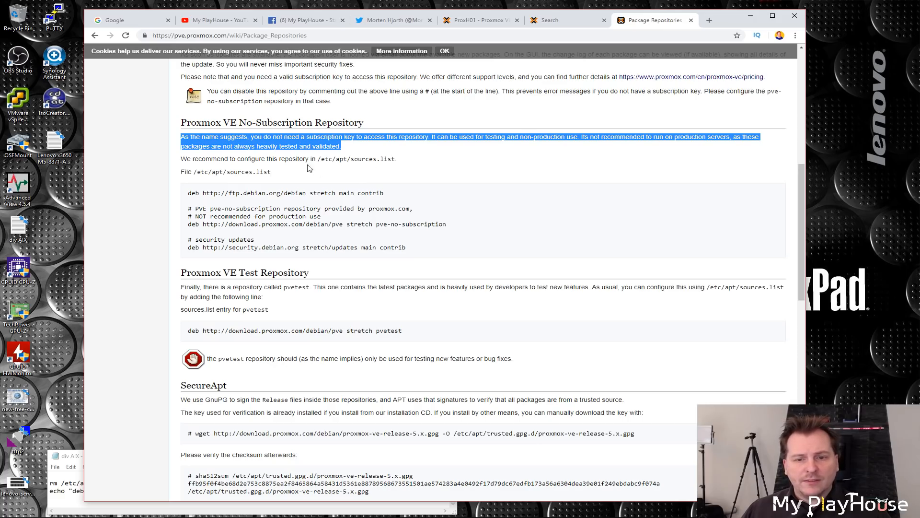
drag(299, 159, 398, 160)
drag(182, 172, 272, 172)
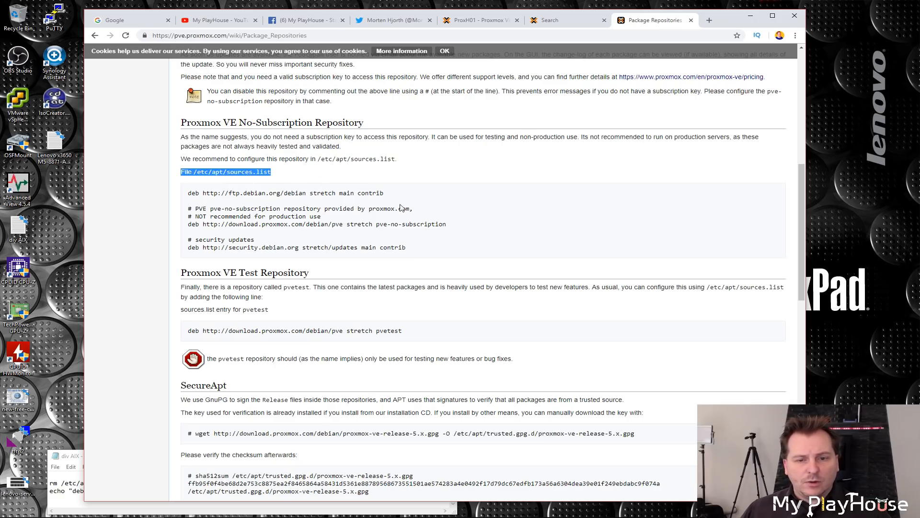
drag(406, 249, 176, 194)
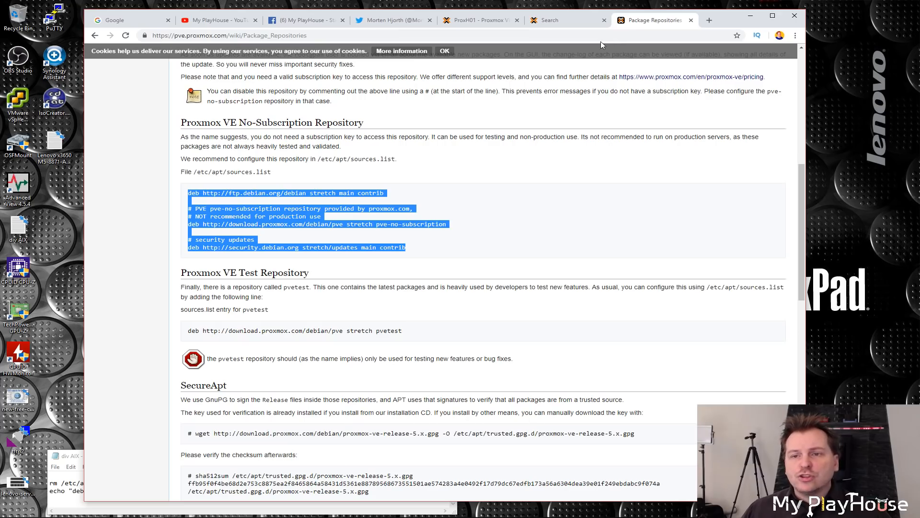
Step: Open the node's shell and run rm /etc/apt/sources.list.d/* copied from the Notepad notes
click(490, 22)
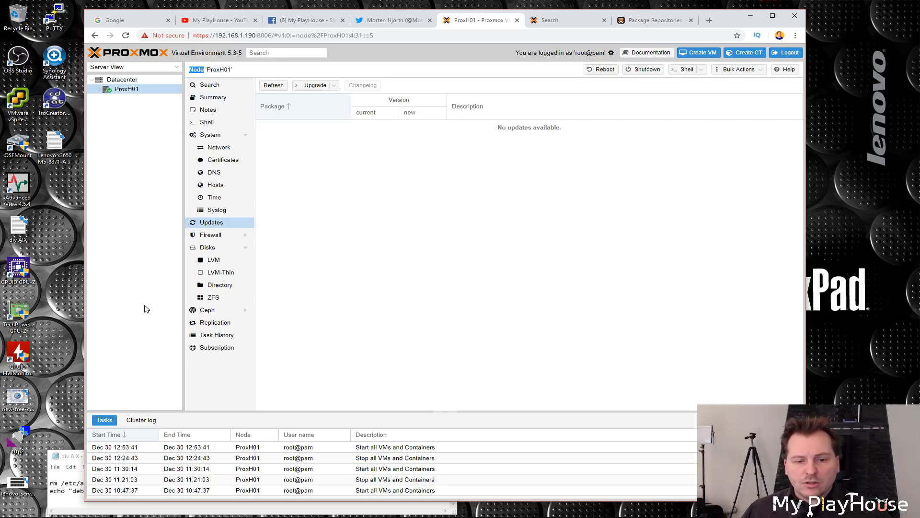
click(208, 124)
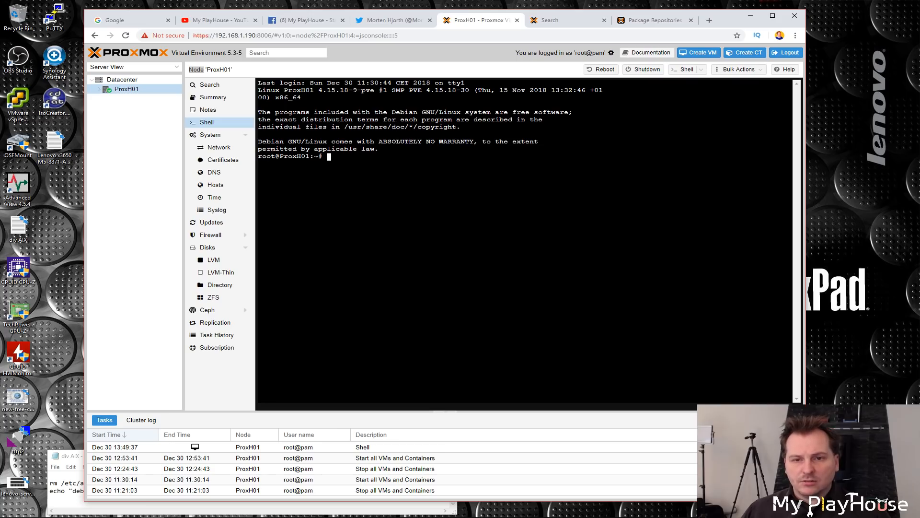
click(70, 456)
drag(116, 453, 135, 205)
drag(66, 230, 187, 227)
key(super+c)
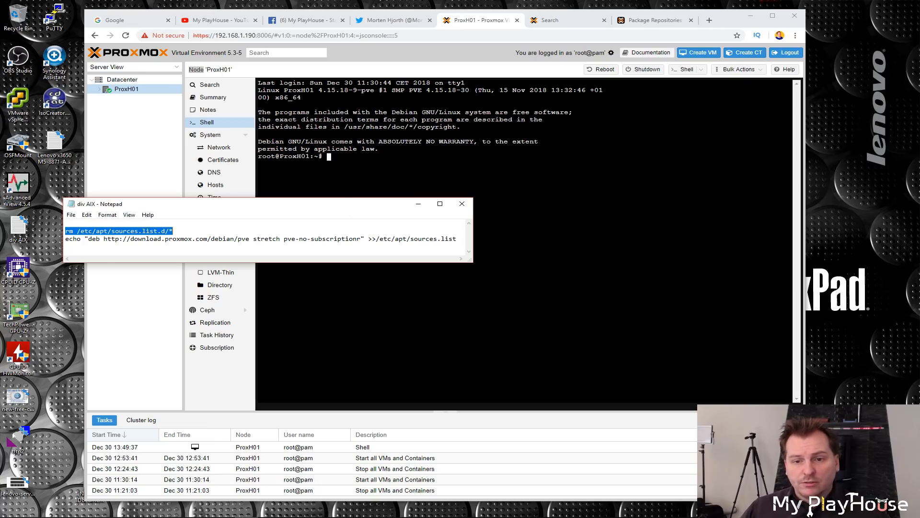
key(alt+Tab)
right_click(359, 164)
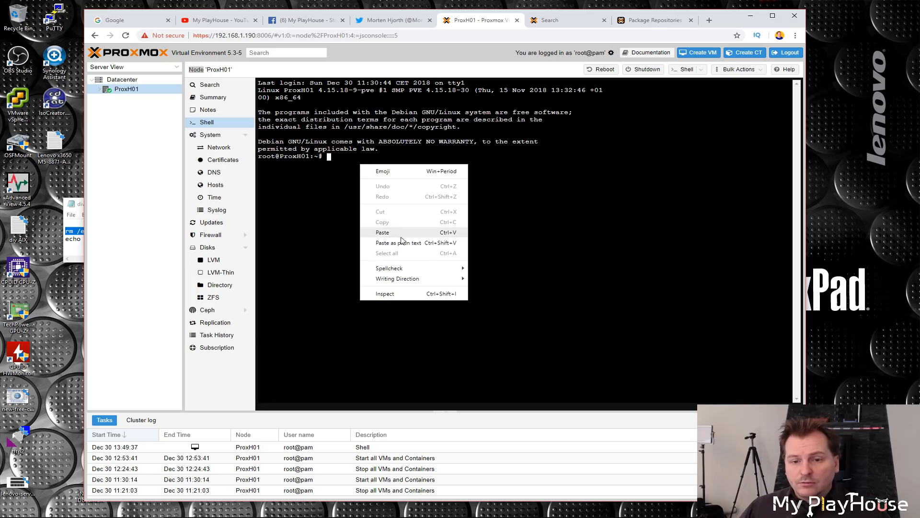
click(379, 232)
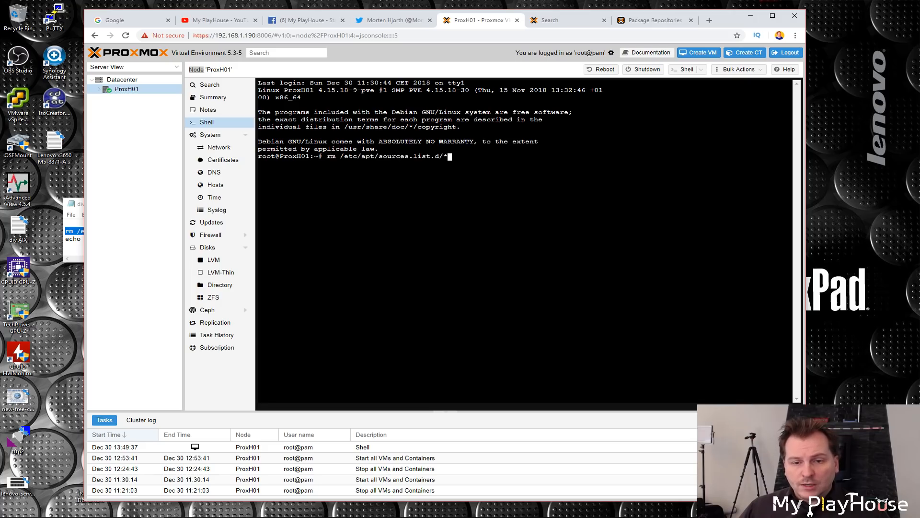
key(Return)
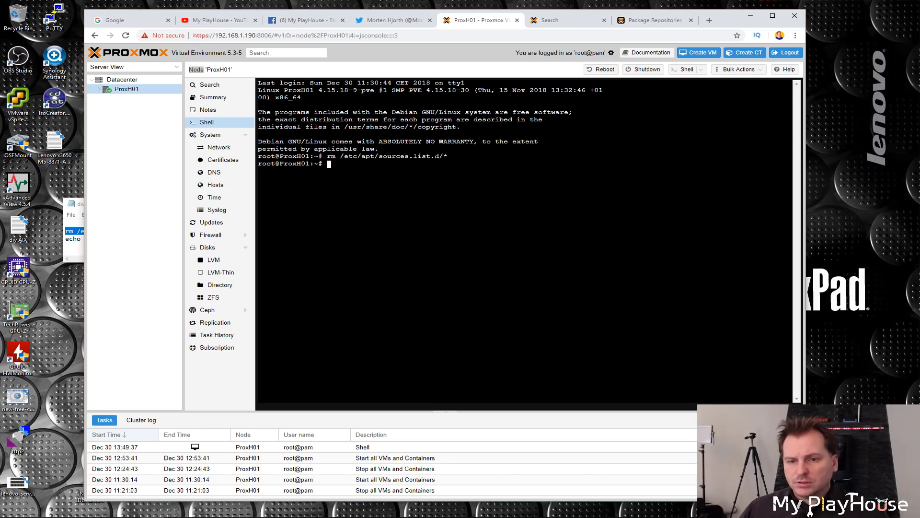
Step: Run the echo command appending the pve-no-subscription repository line to /etc/apt/sources.list in the shell
click(81, 205)
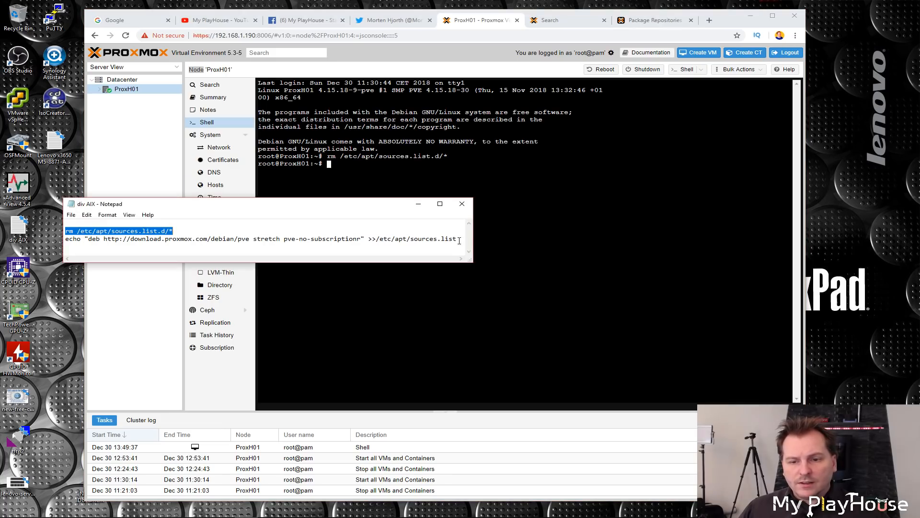
drag(462, 241, 59, 243)
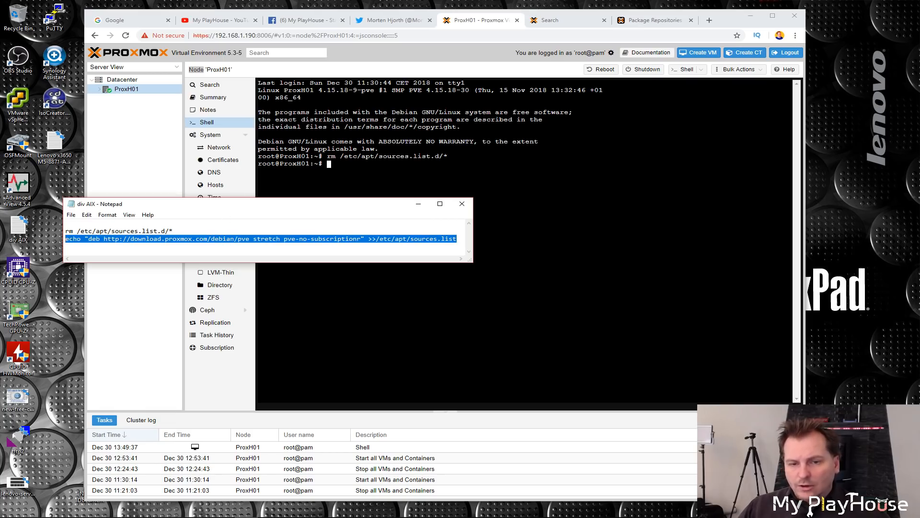
right_click(338, 167)
click(369, 232)
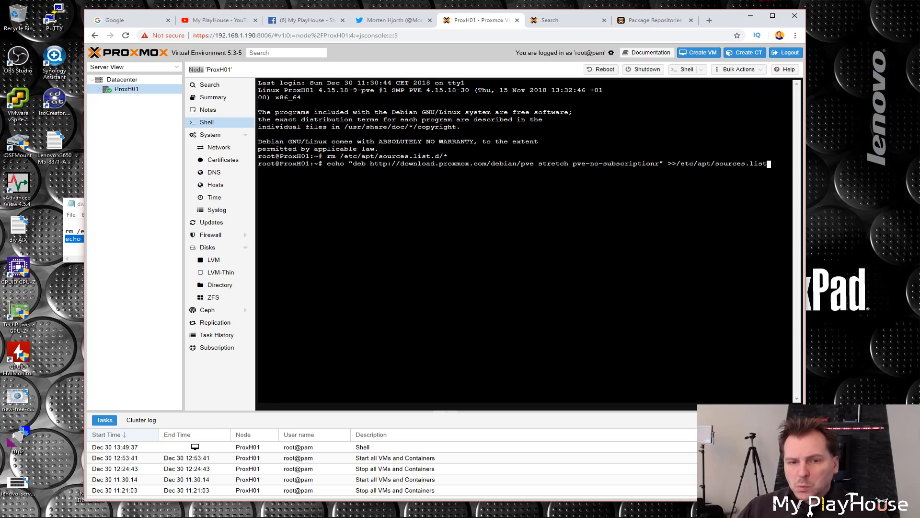
key(Return)
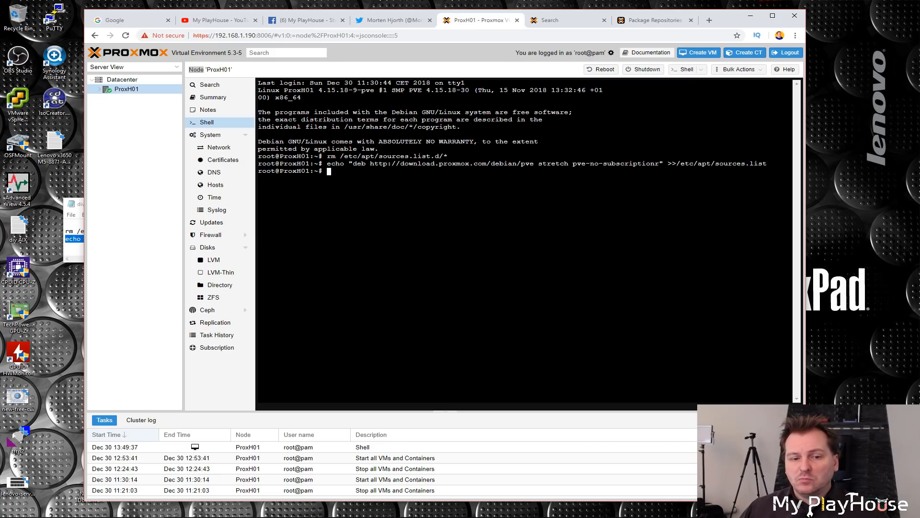
Step: Launch the node upgrade from the Updates page in a noVNC console
key(Return)
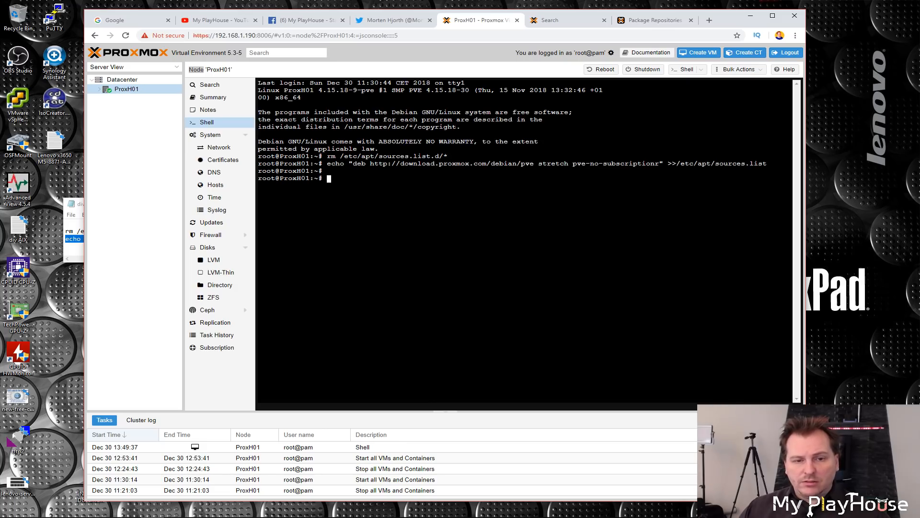
click(211, 222)
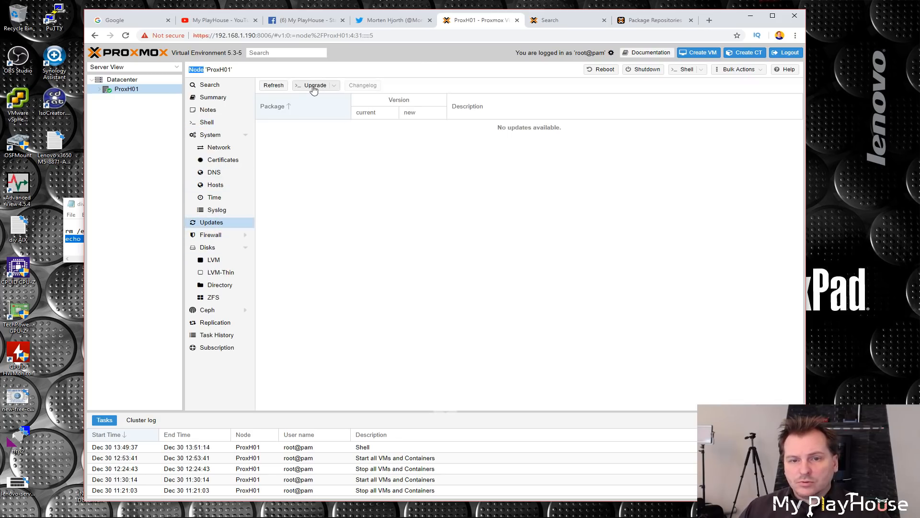
click(335, 88)
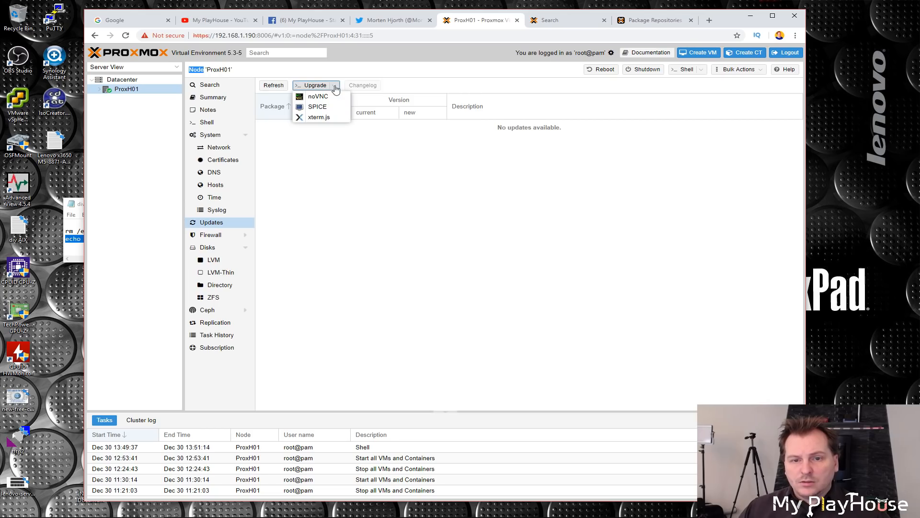
click(318, 97)
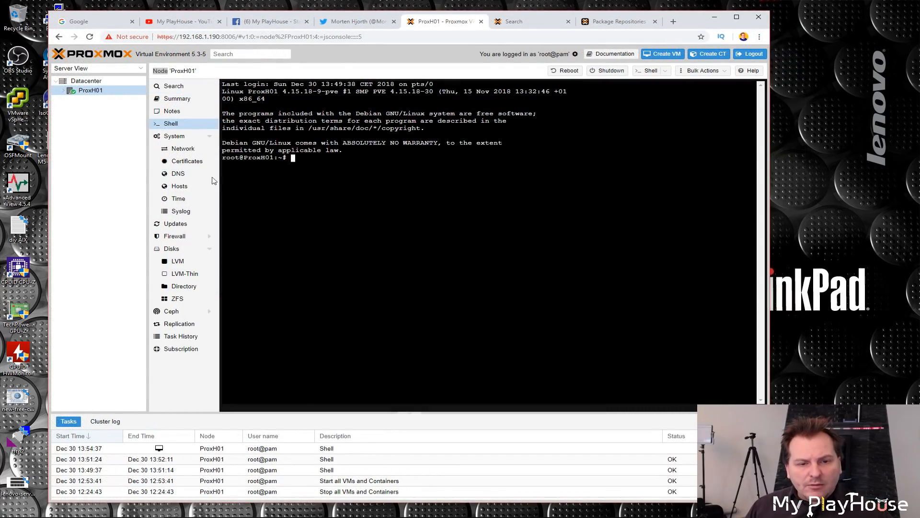
Step: Edit the node's DNS settings, setting DNS server 2 to 9.9.9.9 and DNS server 3 to 8.8.8.8
click(178, 175)
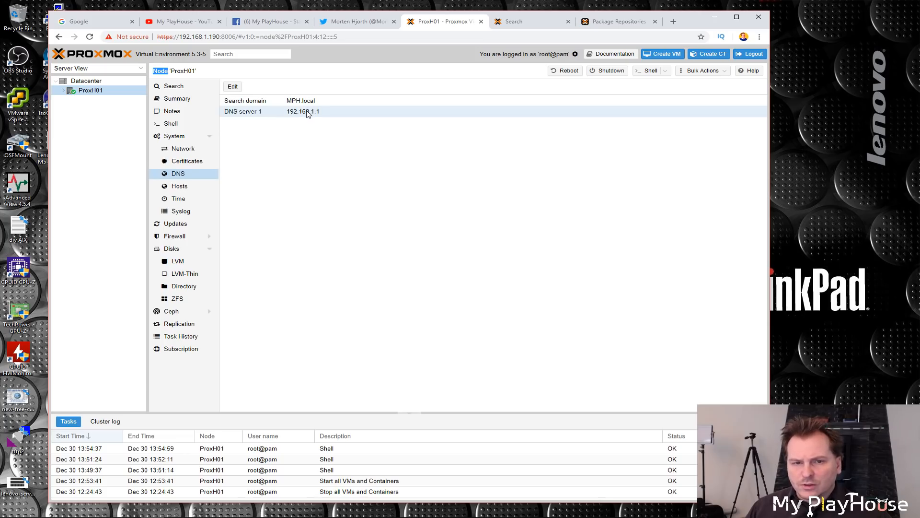
click(233, 88)
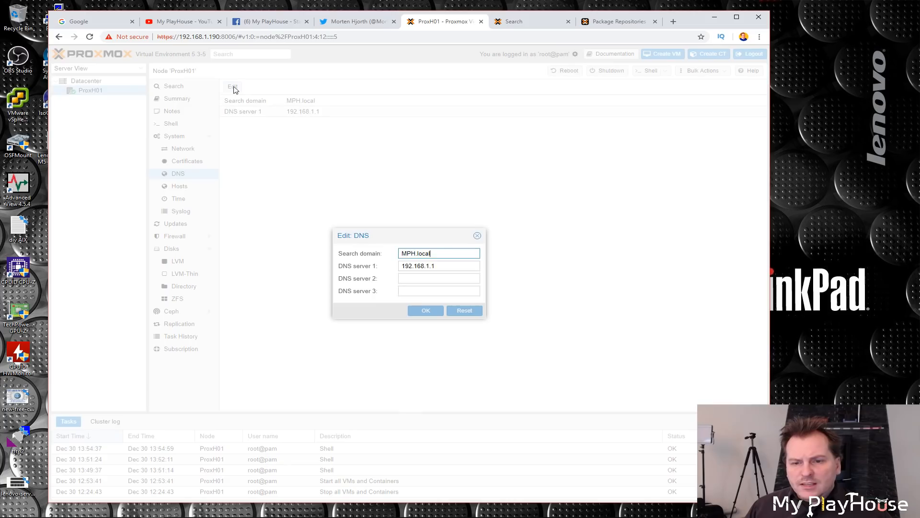
click(416, 278)
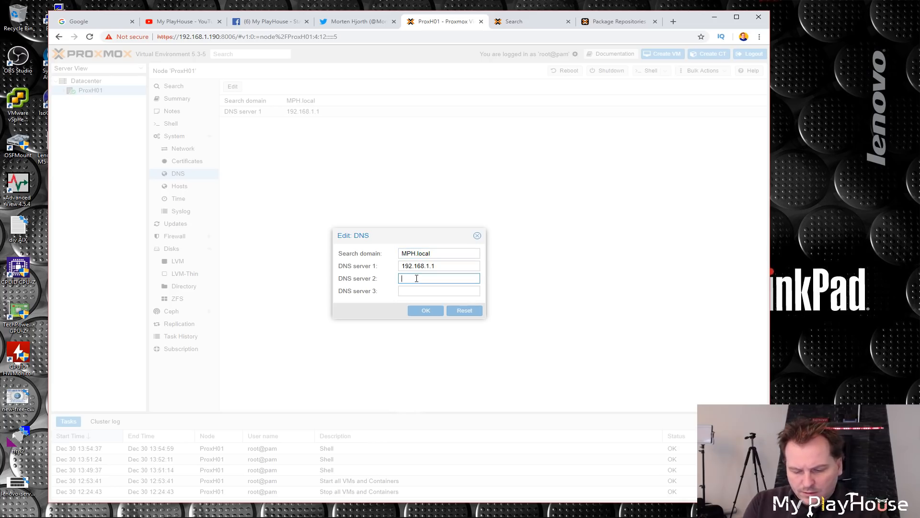
text(9.9.9.9)
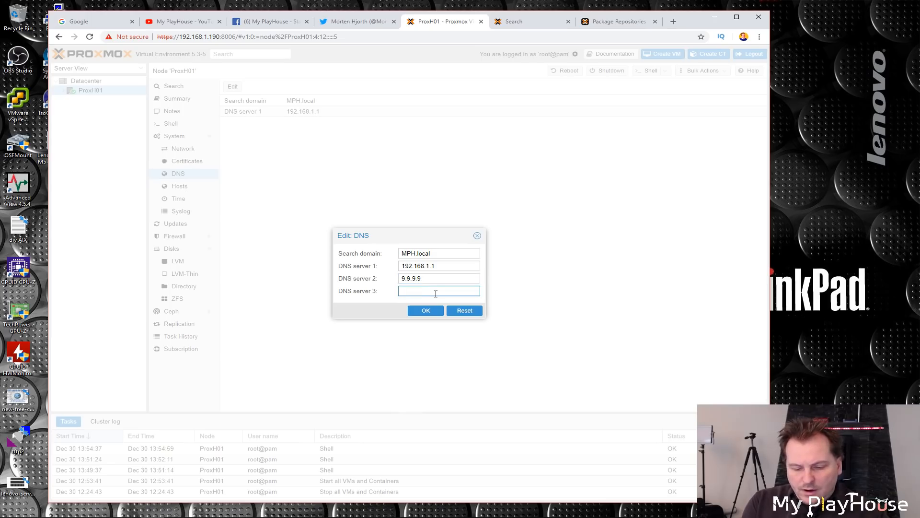
text(8.8.8.8)
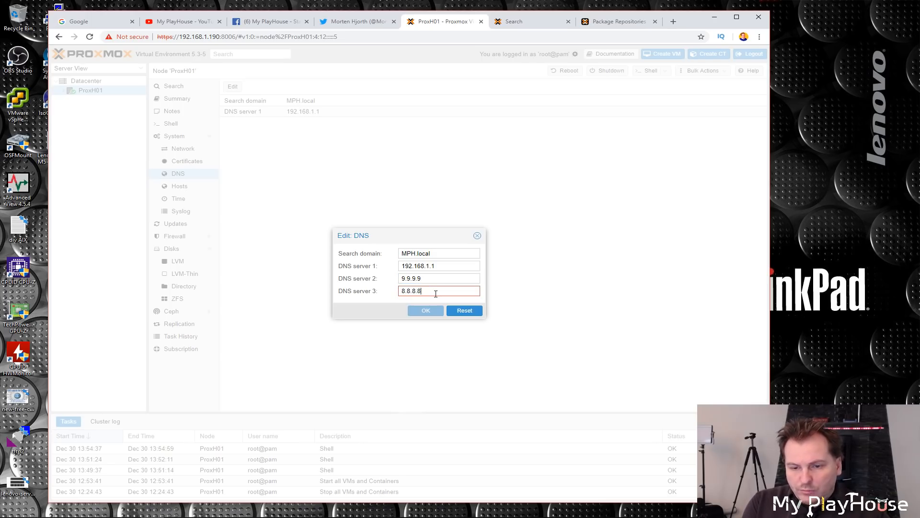
click(427, 310)
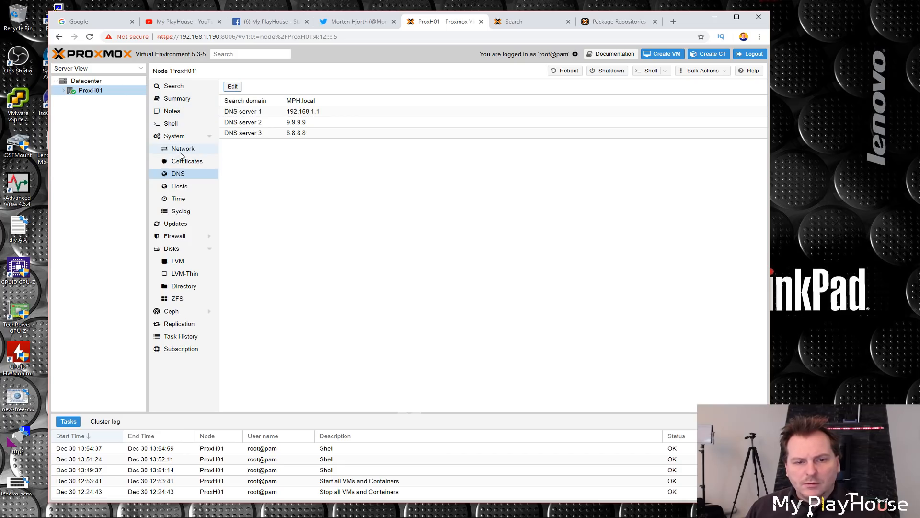
Step: Open the node's shell again and rerun rm /etc/apt/sources.list.d/* from the Notepad notes
click(172, 125)
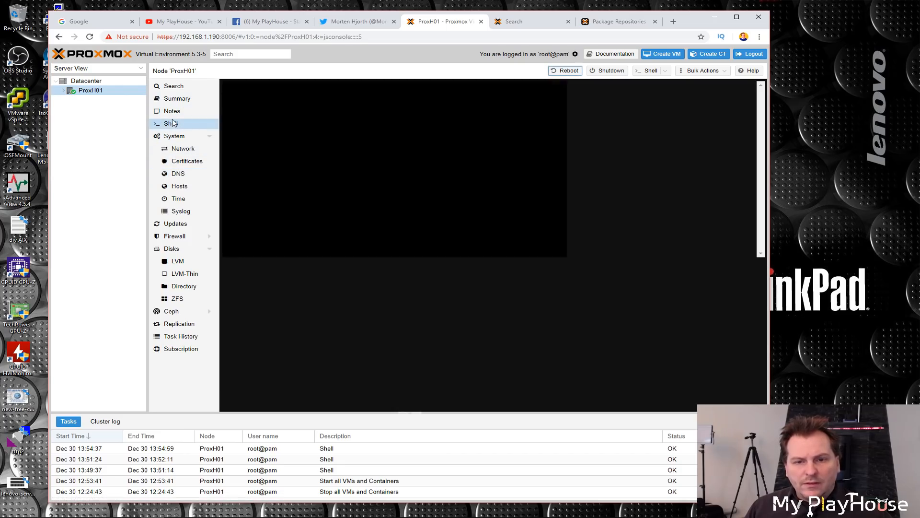
drag(258, 14, 392, 5)
drag(174, 232, 57, 236)
key(super+c)
key(alt+Tab)
right_click(433, 153)
click(451, 211)
key(Return)
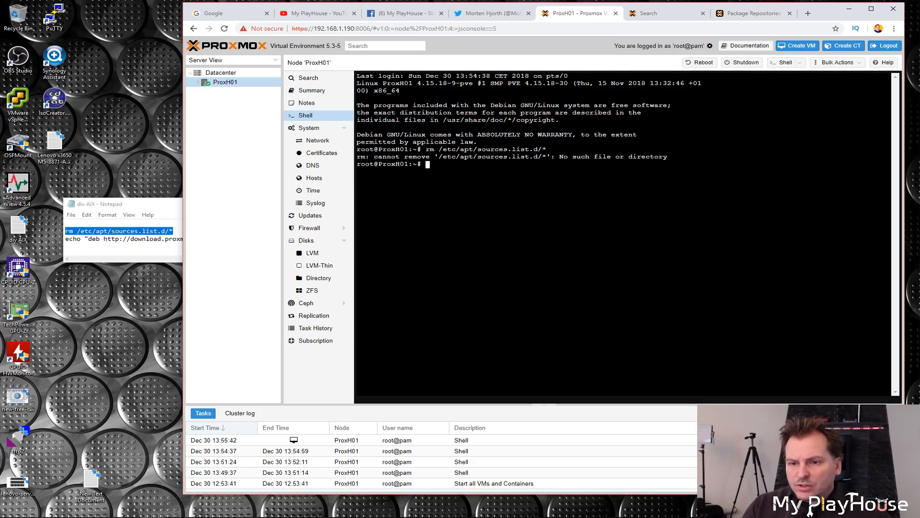
Step: Rerun the echo command adding the pve-no-subscription repository to /etc/apt/sources.list
click(85, 239)
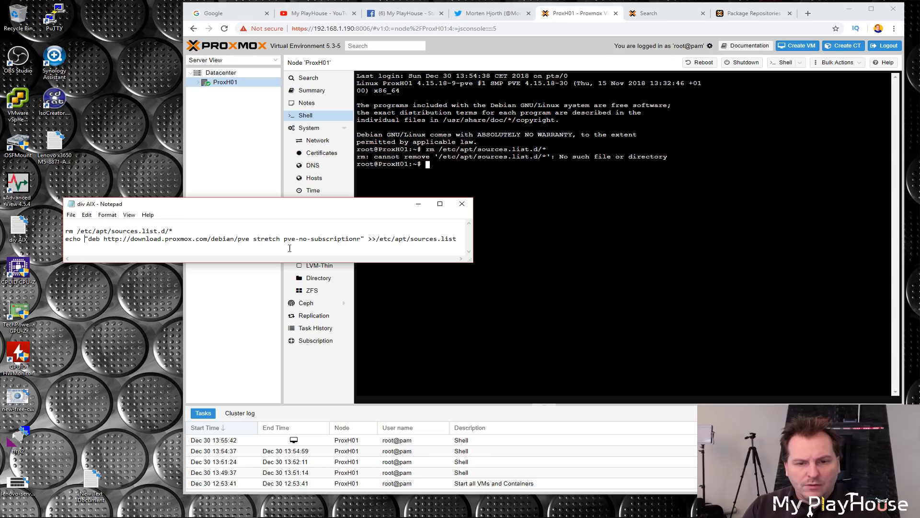
drag(468, 242, 66, 240)
key(super+c)
right_click(442, 173)
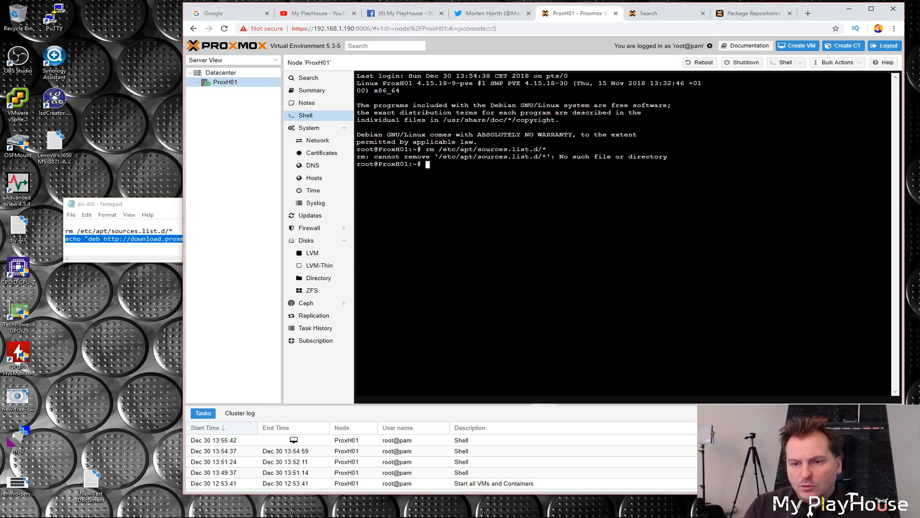
click(465, 238)
key(Return)
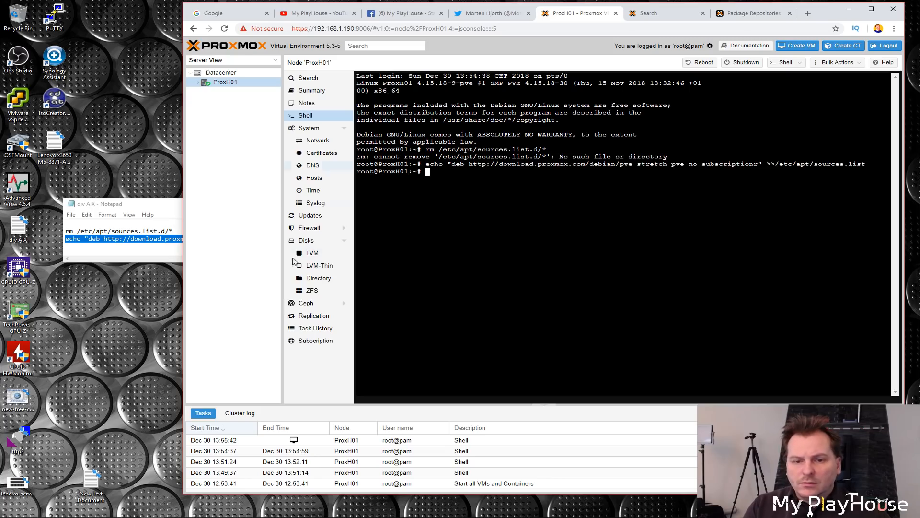
Step: Try to launch the node upgrade from the Updates page in a console window
click(309, 216)
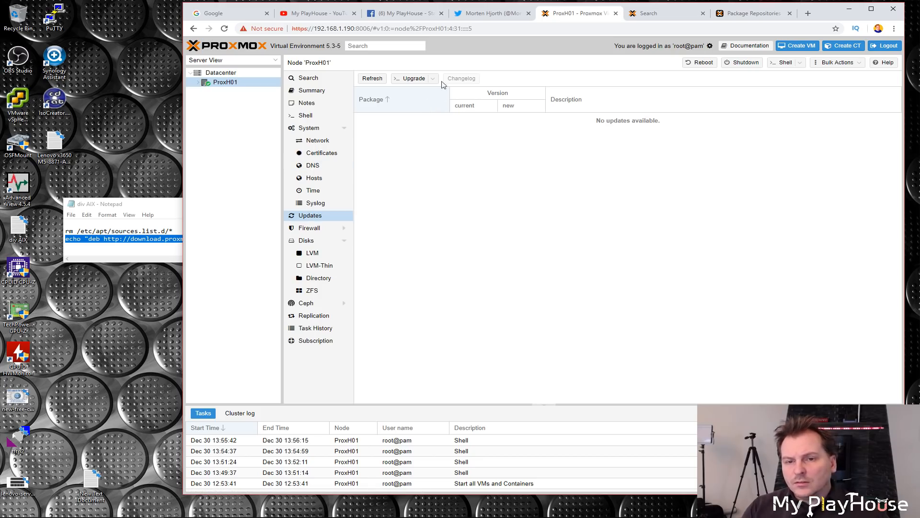
click(414, 79)
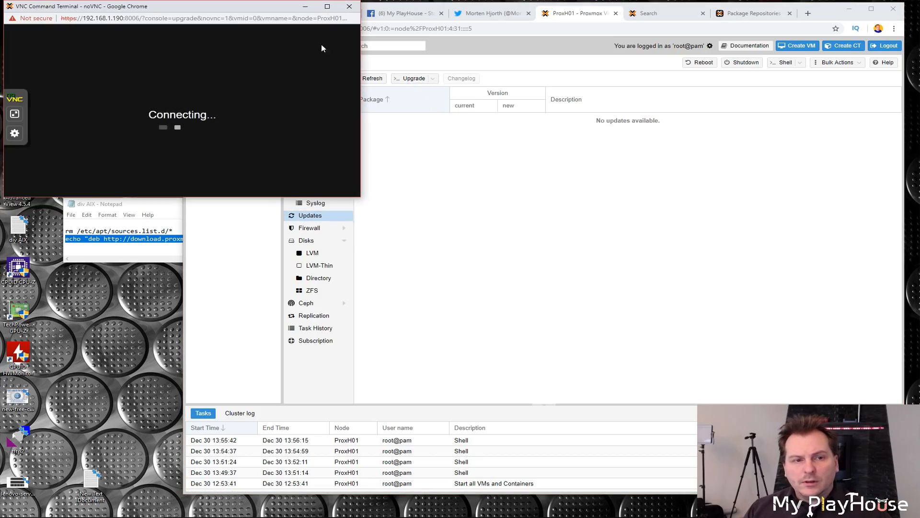
drag(215, 7, 481, 70)
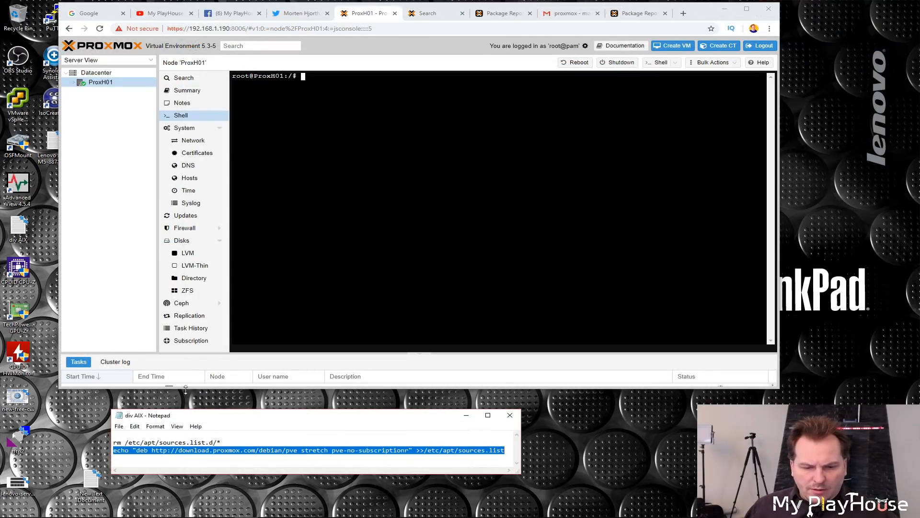
Step: Copy the echo command for the pve-no-subscription repository from the Notepad notes into the node shell
click(146, 464)
drag(112, 451, 506, 451)
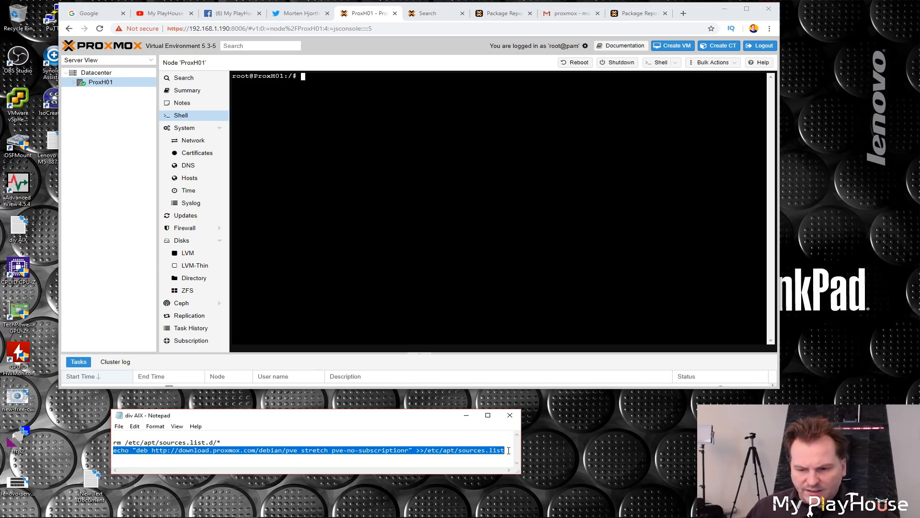
right_click(374, 452)
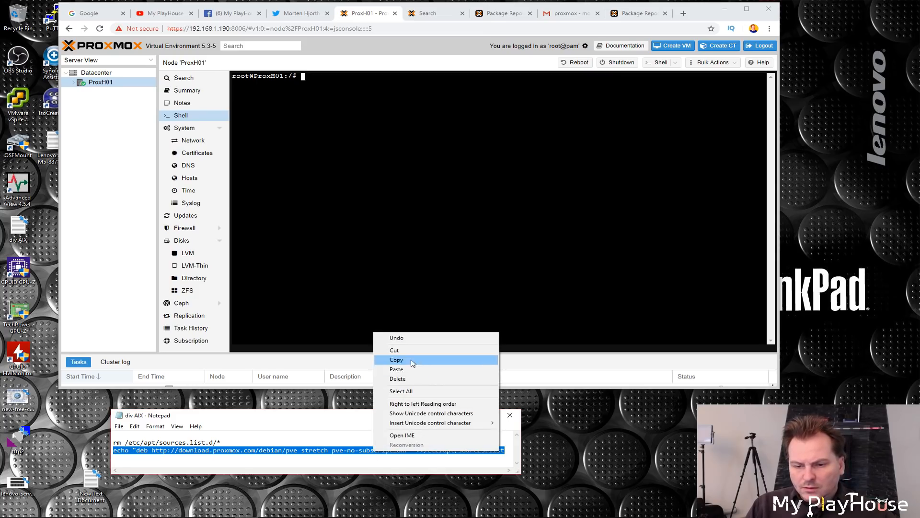
click(403, 361)
click(322, 86)
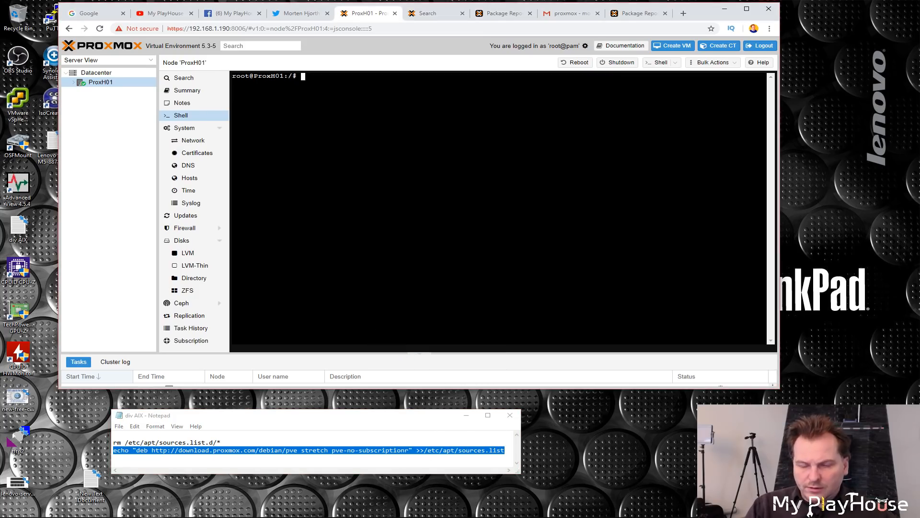
right_click(321, 87)
click(352, 149)
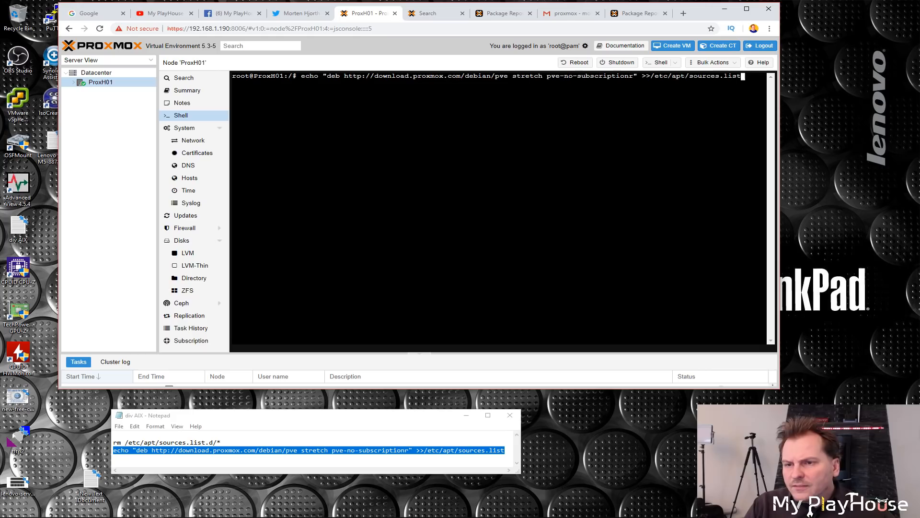
Step: Delete the stray r after pve-no-subscription in the pasted echo command and run it
key(Left)
key(Left)
key(Left)
key(Left)
key(Left)
key(Left)
key(Left)
key(Left)
key(Left)
key(Left)
key(Left)
key(Left)
key(Left)
key(Left)
key(Left)
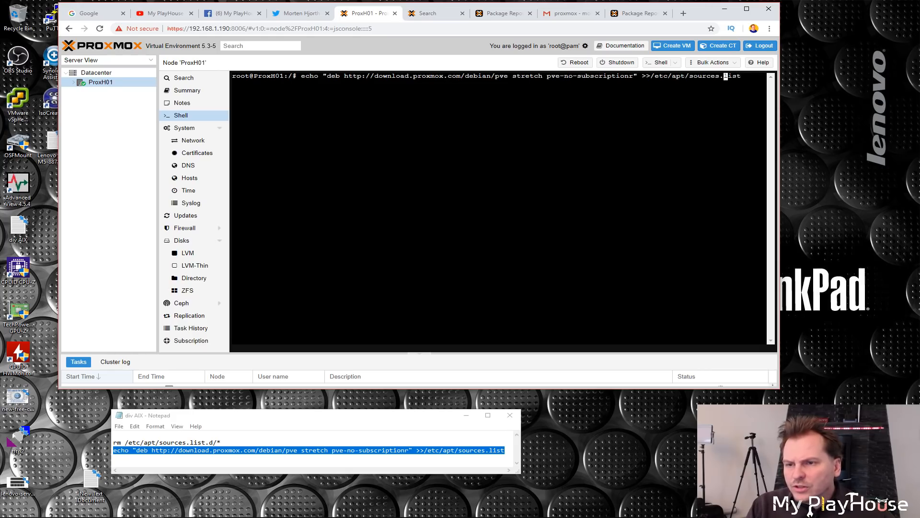
key(Left)
key(Left)
key(Left)
key(Left)
key(Left)
key(Left)
key(Left)
key(Left)
key(Left)
key(Left)
key(Left)
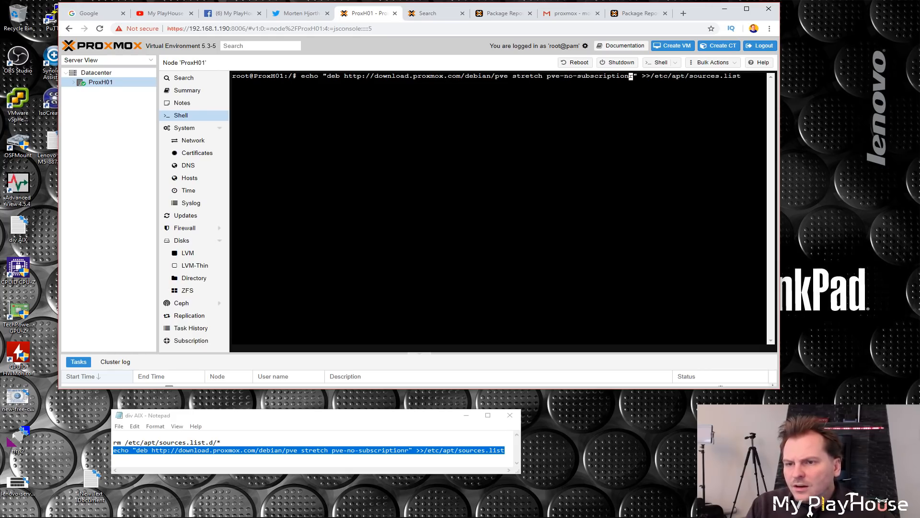
key(Delete)
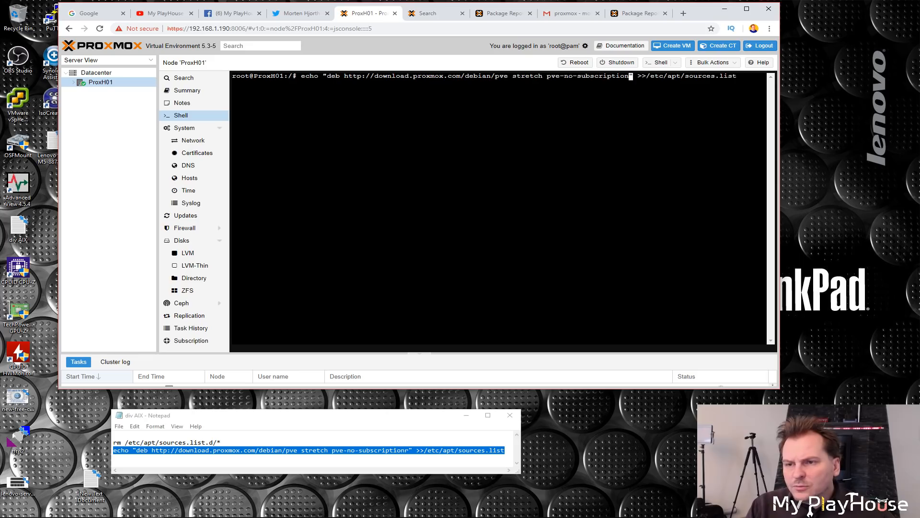
key(Right)
key(Right)
key(Right)
key(Right)
key(Right)
key(Right)
key(Right)
key(Right)
key(Right)
key(Right)
key(Right)
key(Right)
key(Right)
key(Right)
key(Right)
key(Right)
key(Right)
key(Right)
key(Right)
key(Right)
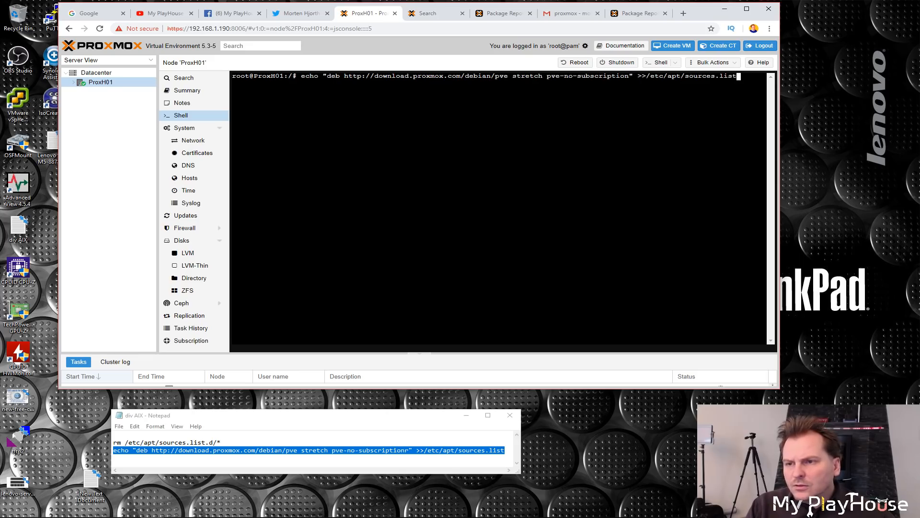
key(Return)
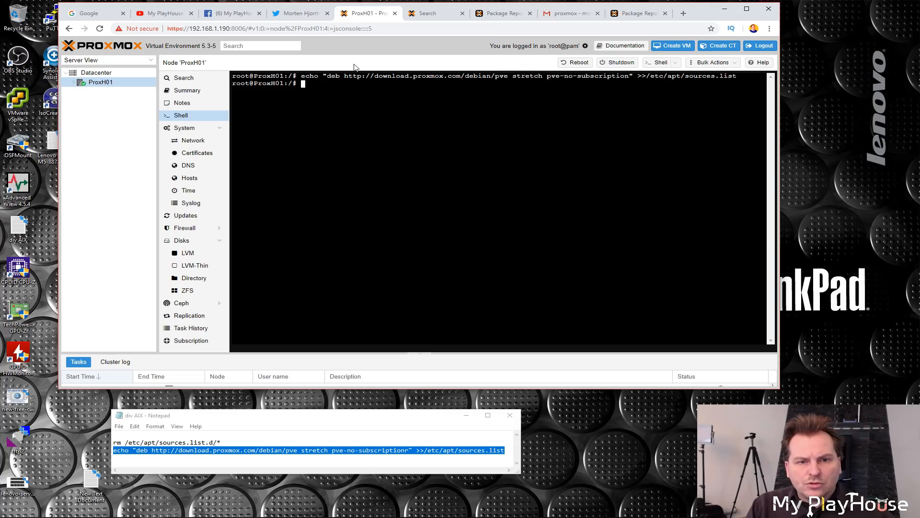
Step: Try to launch the node upgrade from the Updates page again
click(187, 219)
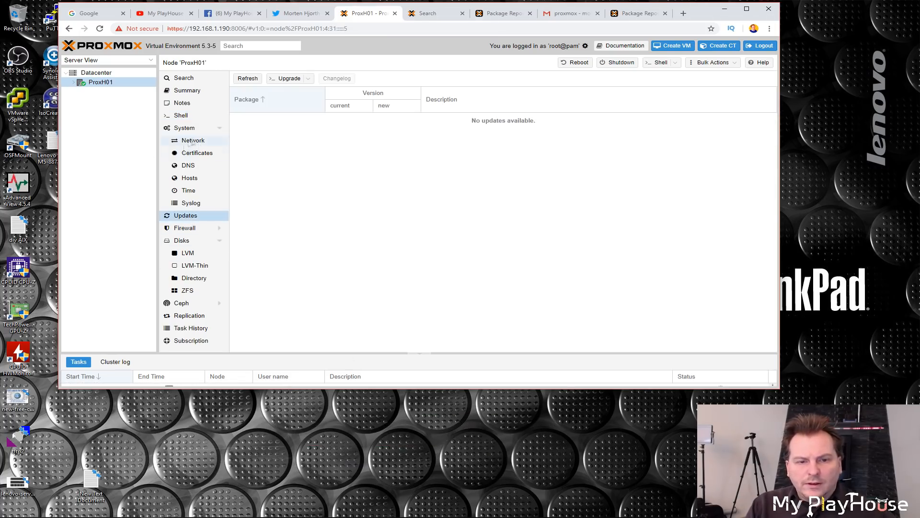
click(290, 79)
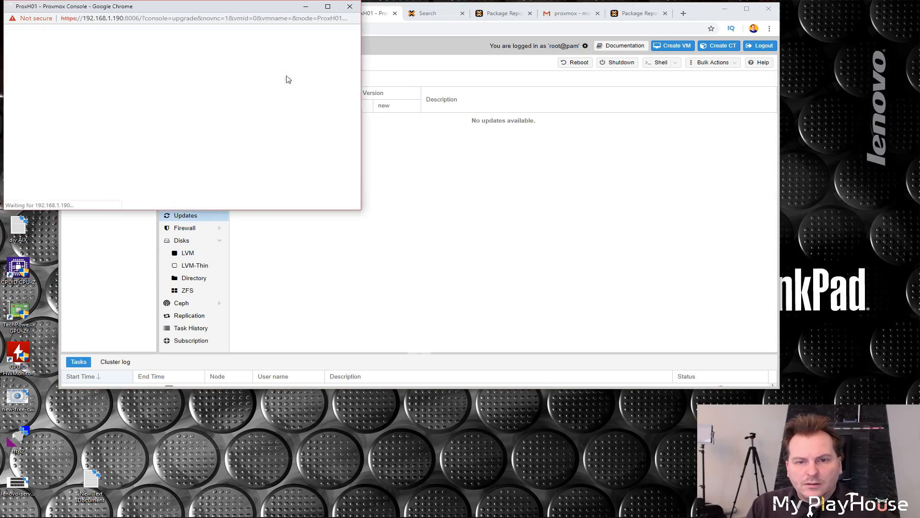
drag(222, 6, 417, 56)
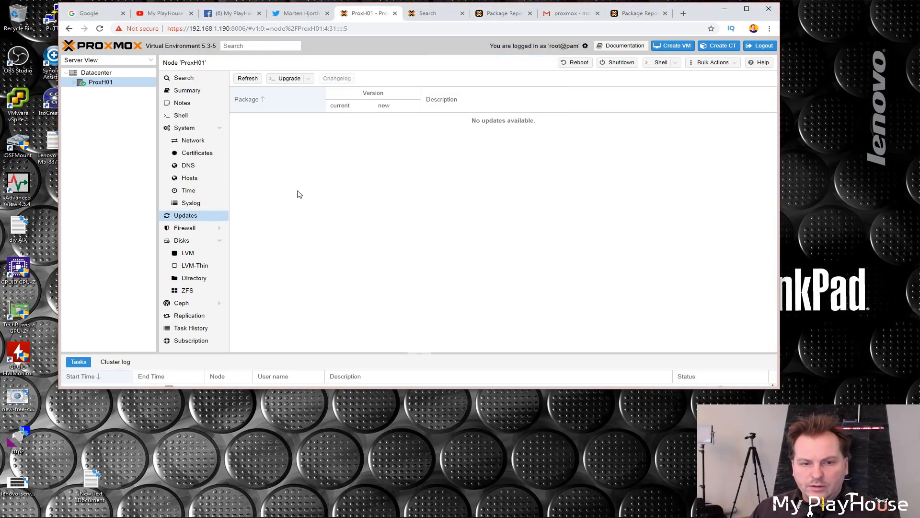
Step: Review the DNS servers, then refresh the package database from the Updates page and read its task log
click(189, 165)
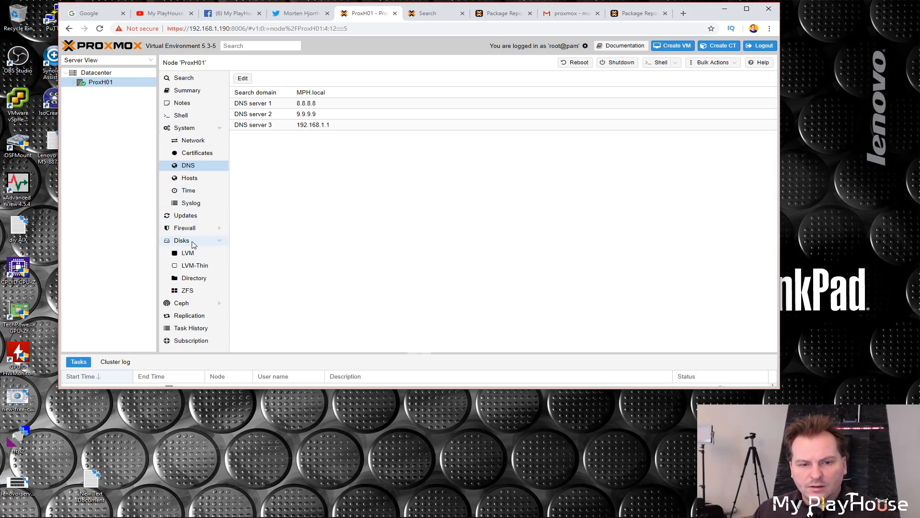
click(187, 217)
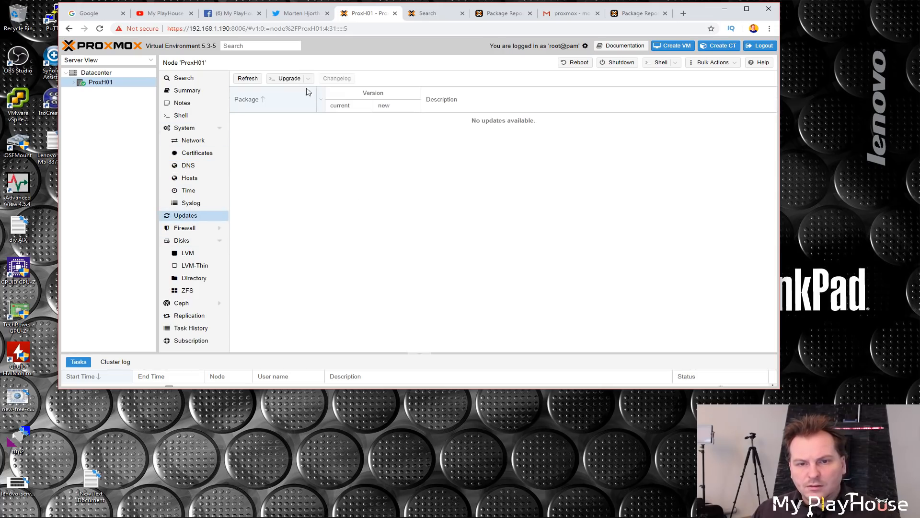
click(289, 79)
drag(173, 8, 375, 67)
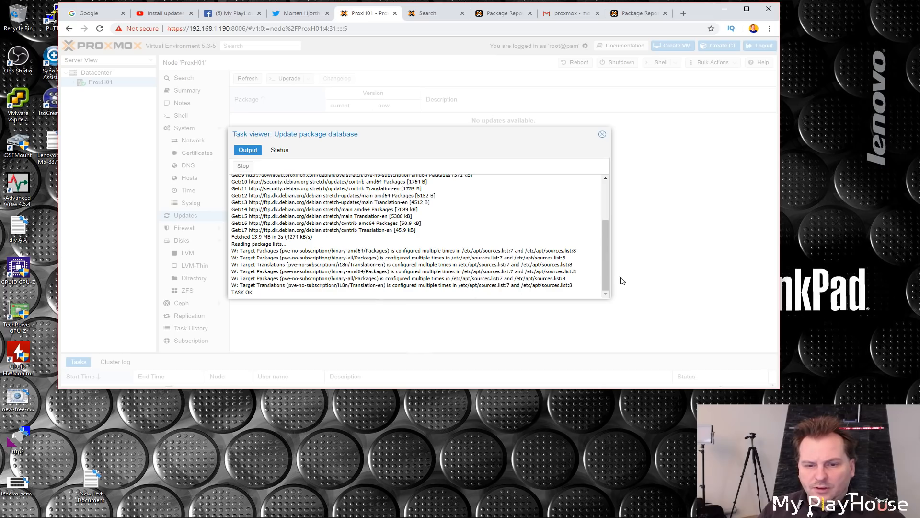
drag(604, 254, 613, 207)
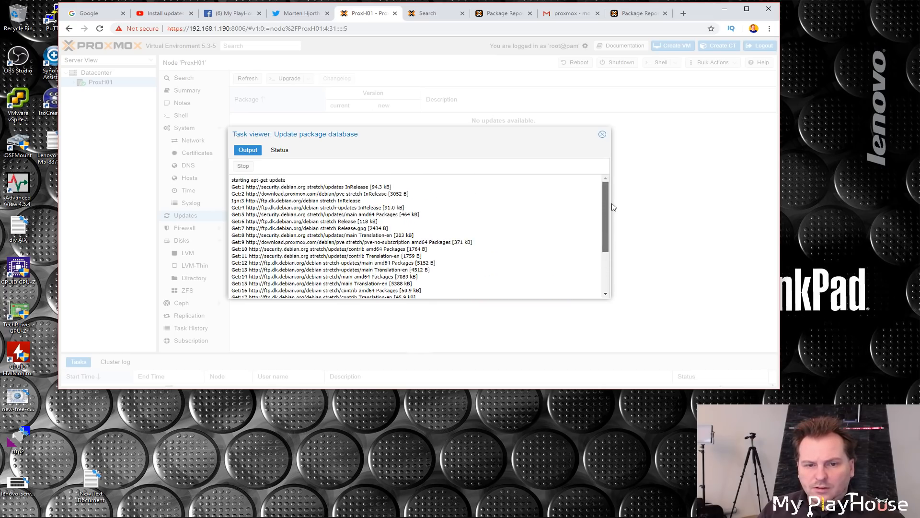
scroll(286, 197, down, 3)
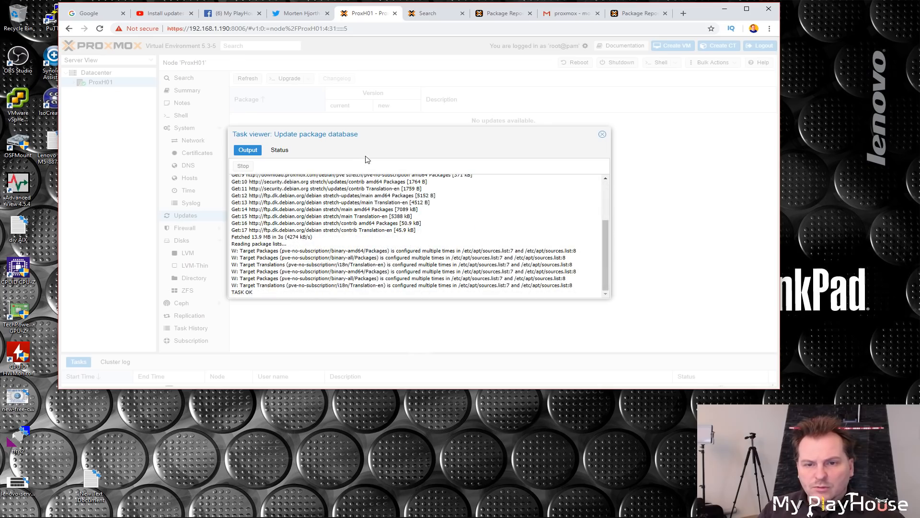
drag(395, 132, 443, 139)
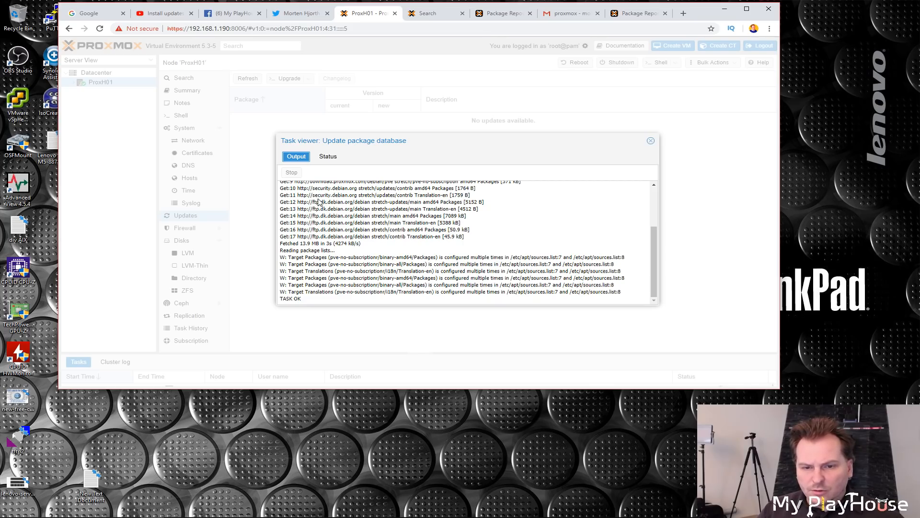
click(651, 141)
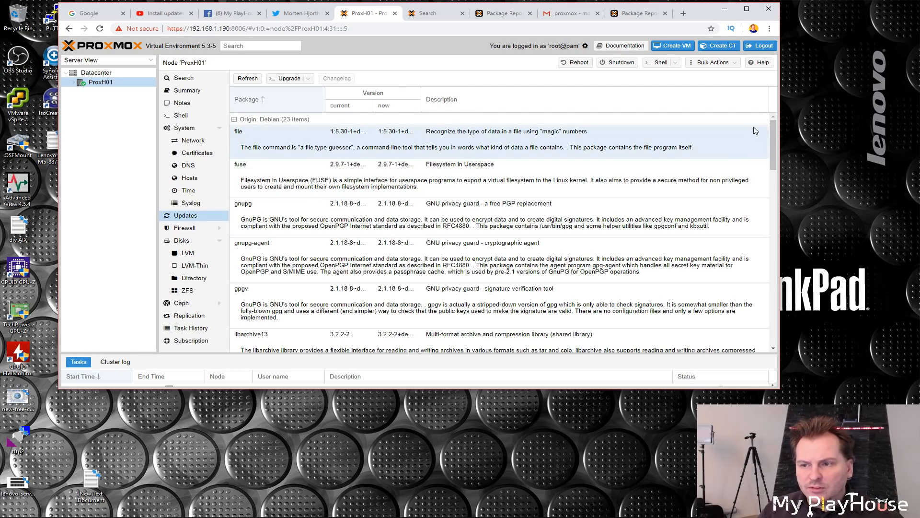
Step: Scroll through the list of available package updates and return to its top
scroll(757, 168, down, 5)
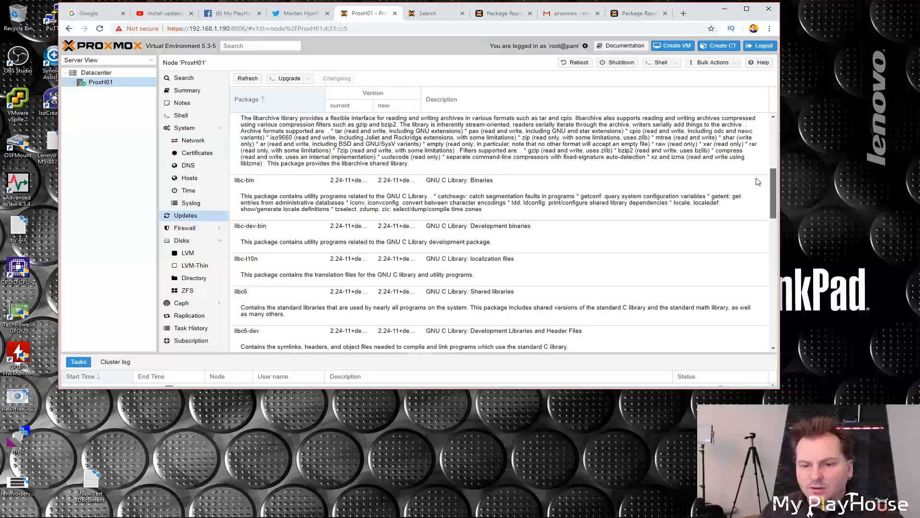
scroll(757, 185, down, 3)
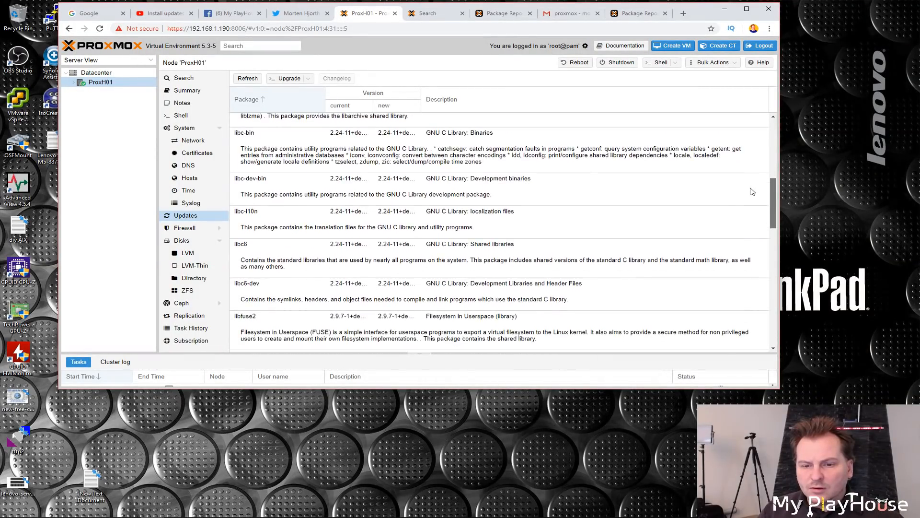
scroll(750, 209, down, 3)
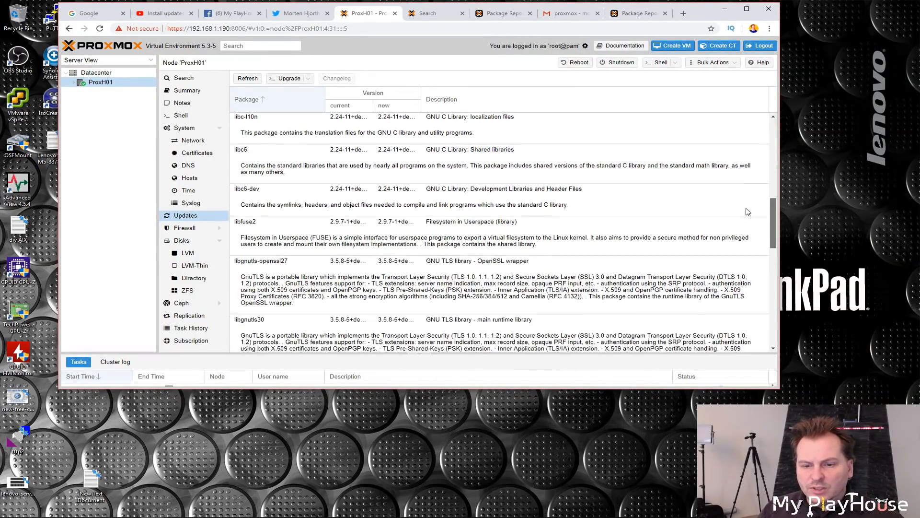
scroll(744, 221, down, 6)
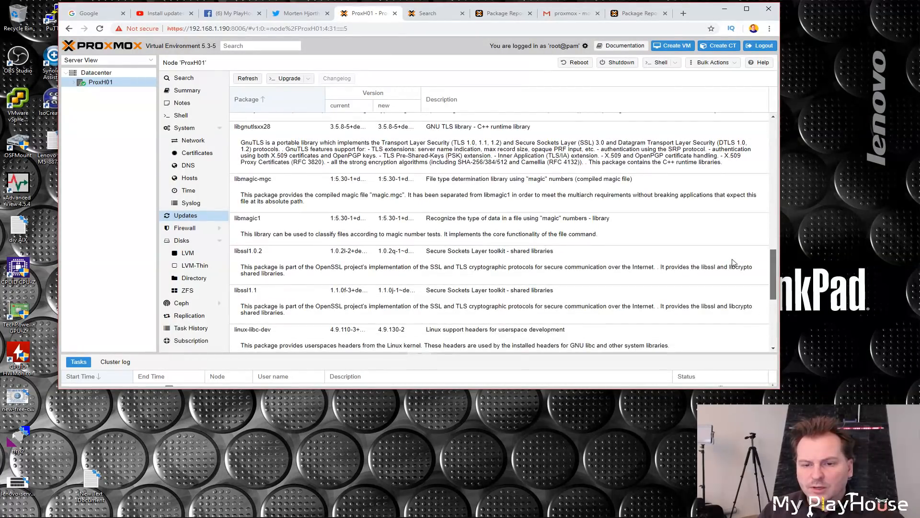
scroll(732, 263, down, 6)
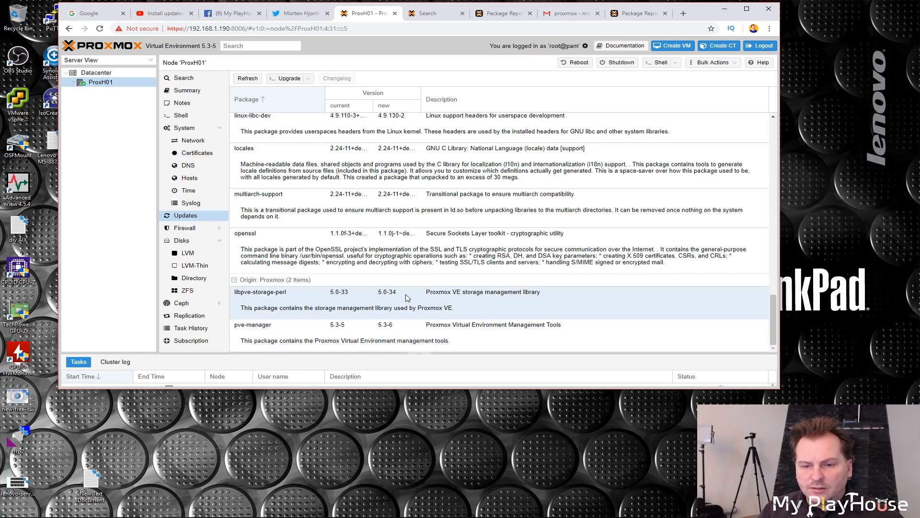
drag(773, 320, 777, 119)
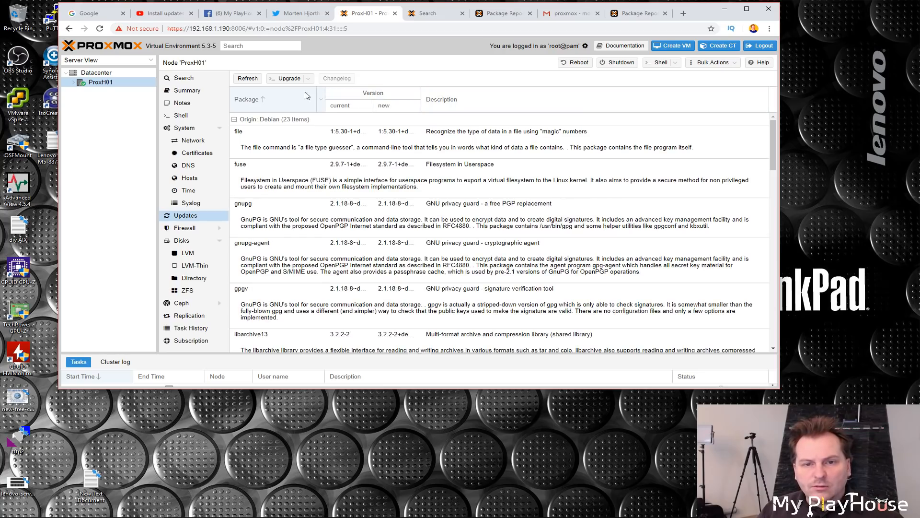
Step: Run the system upgrade in the console window, confirm the package installation, and close the console
click(289, 80)
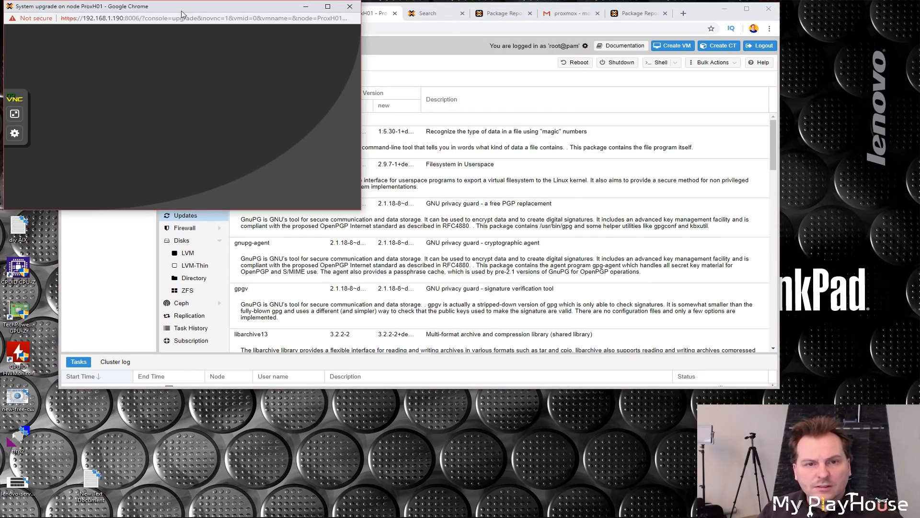
drag(181, 12, 334, 64)
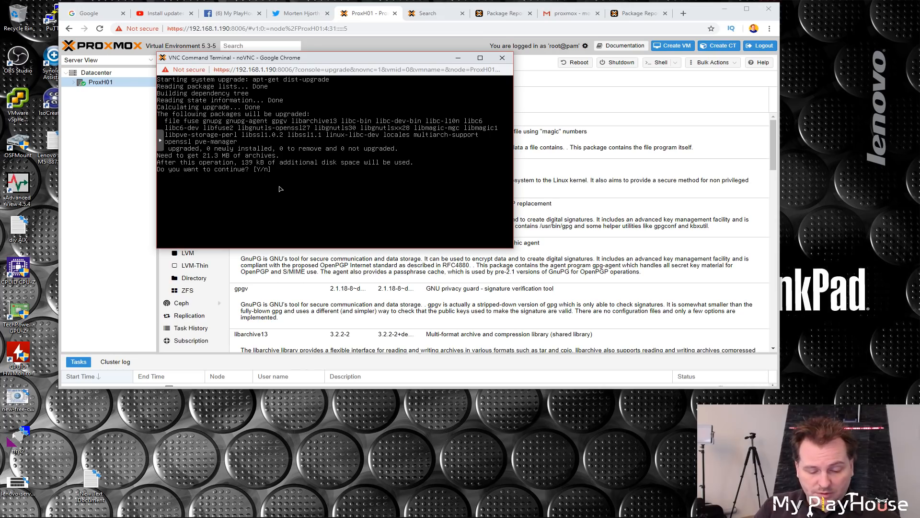
key(Return)
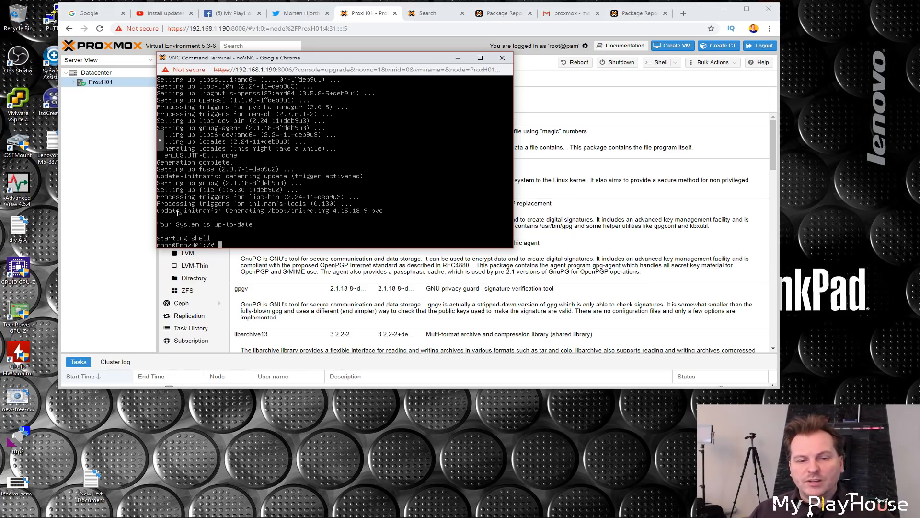
click(502, 58)
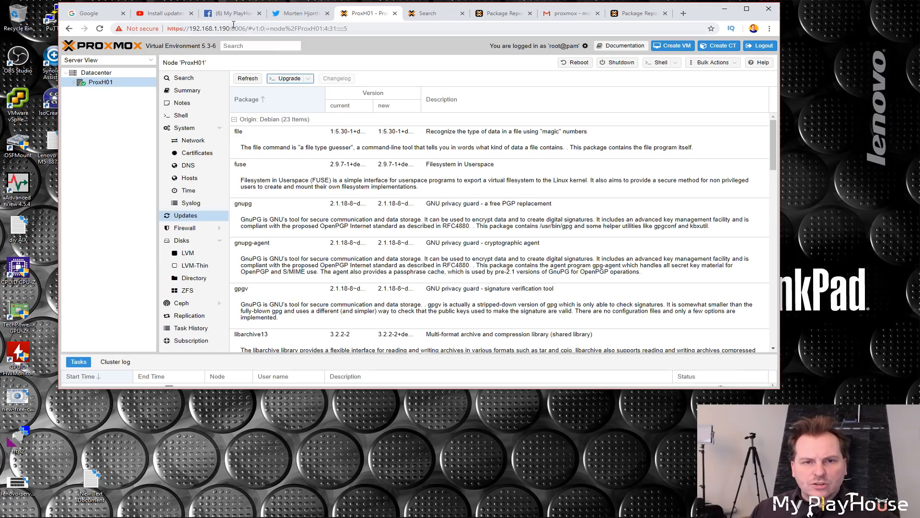
Step: Check the version in the header and the kernel and PVE Manager versions on the node Summary
drag(202, 46, 218, 46)
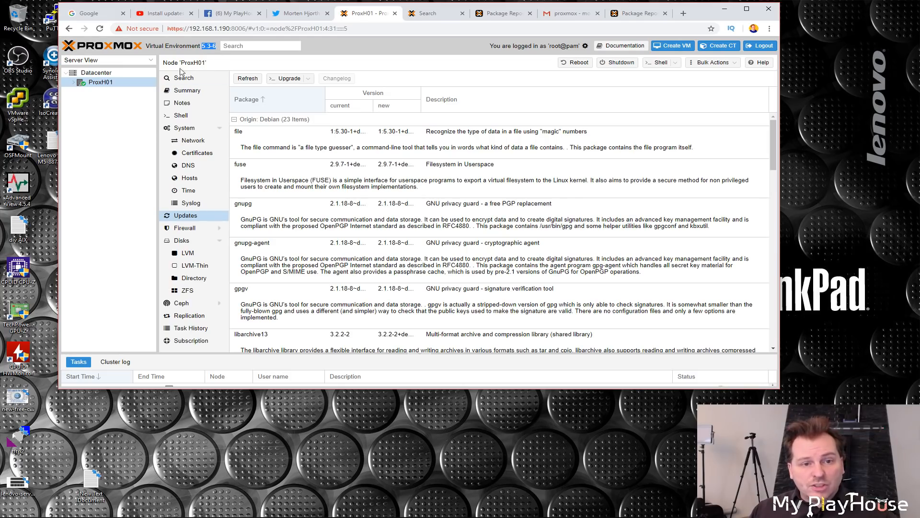
click(187, 92)
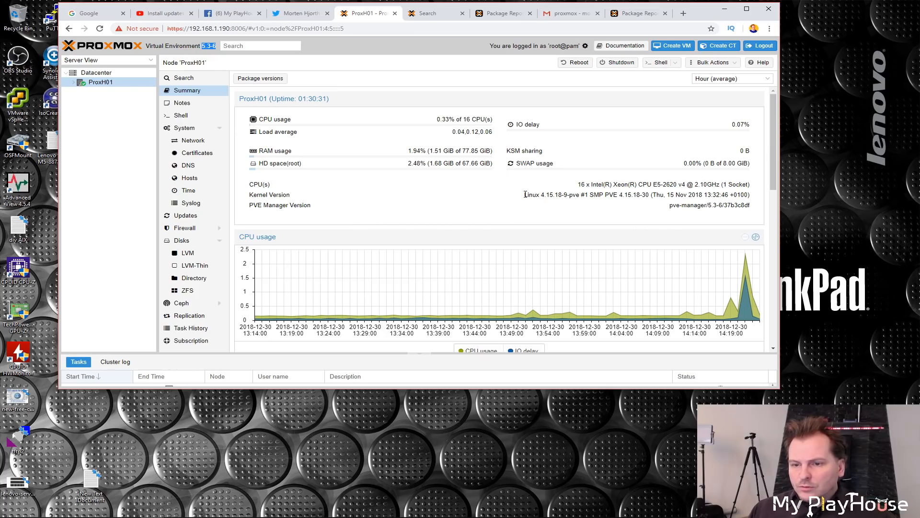
drag(526, 194, 585, 194)
click(671, 217)
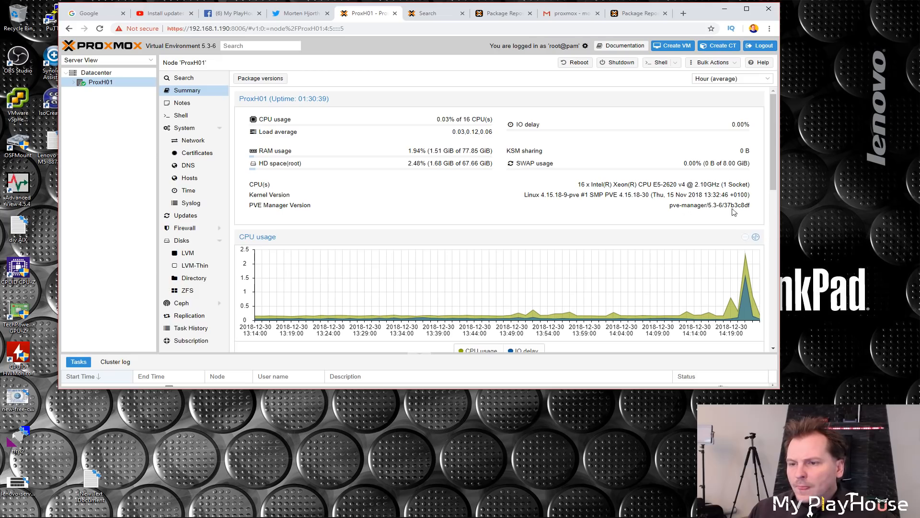
drag(756, 207, 723, 207)
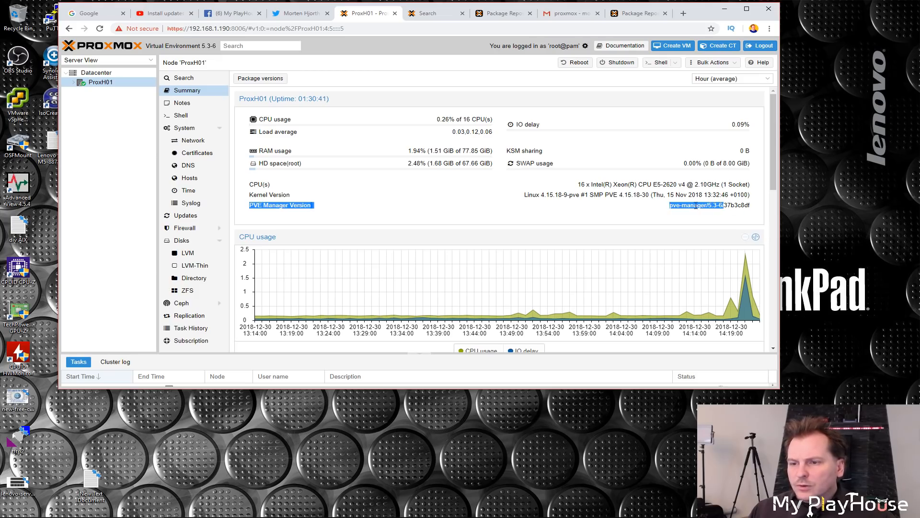
click(505, 201)
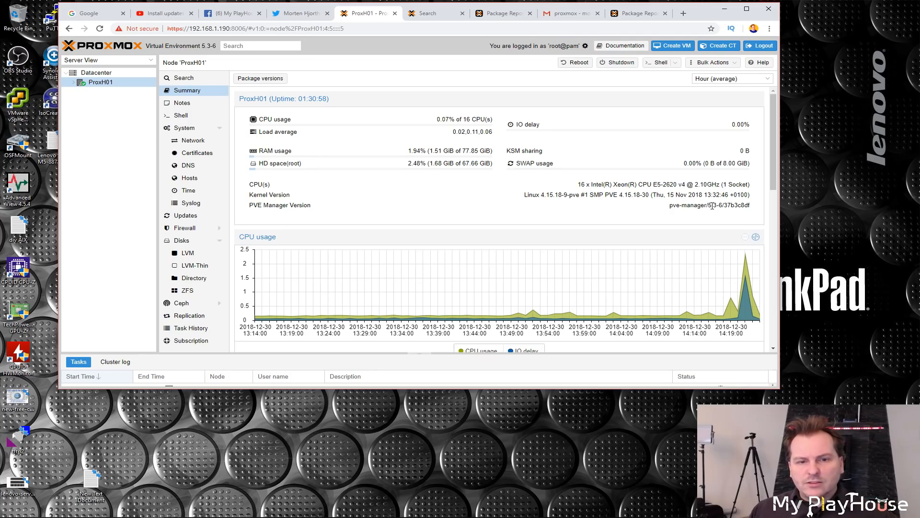
Step: Upload the 14393.0.160715-1616.RS1_RELEASE_SERVER_EVAL_X64FRE_EN-US ISO image from Downloads to the node's local storage
click(193, 285)
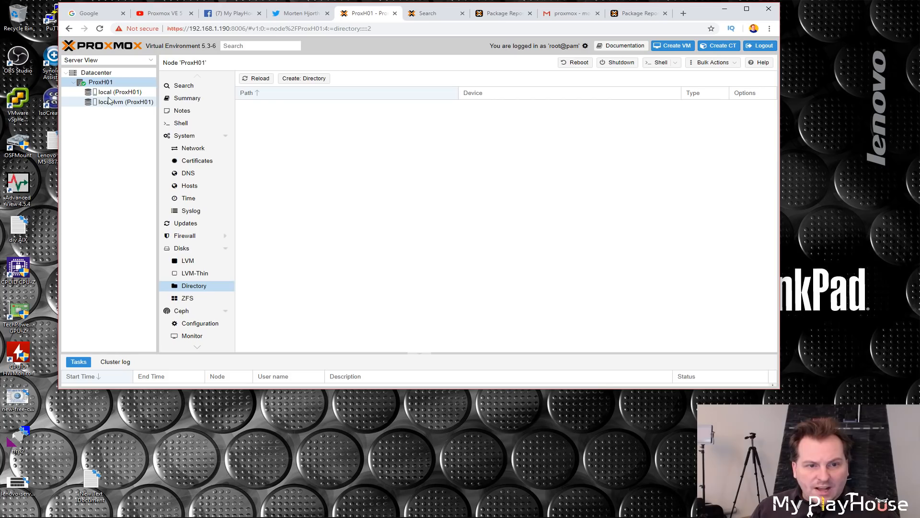
click(91, 93)
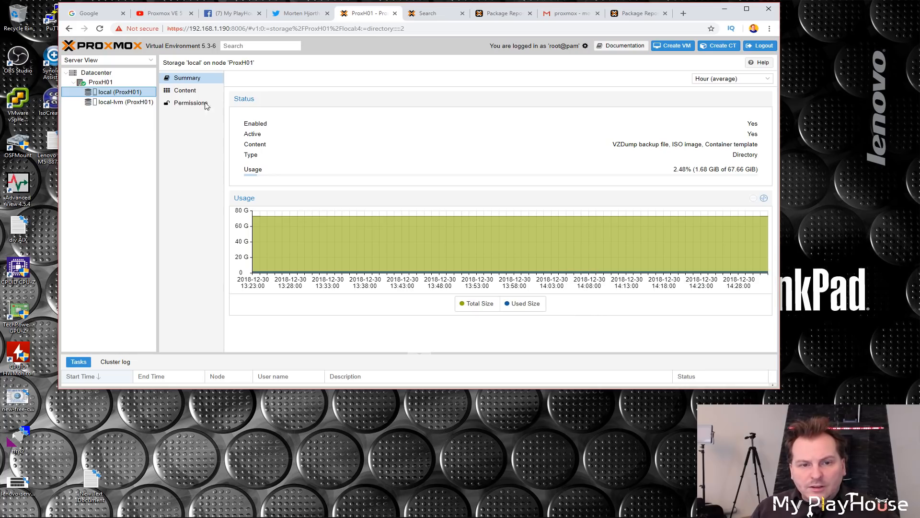
click(182, 93)
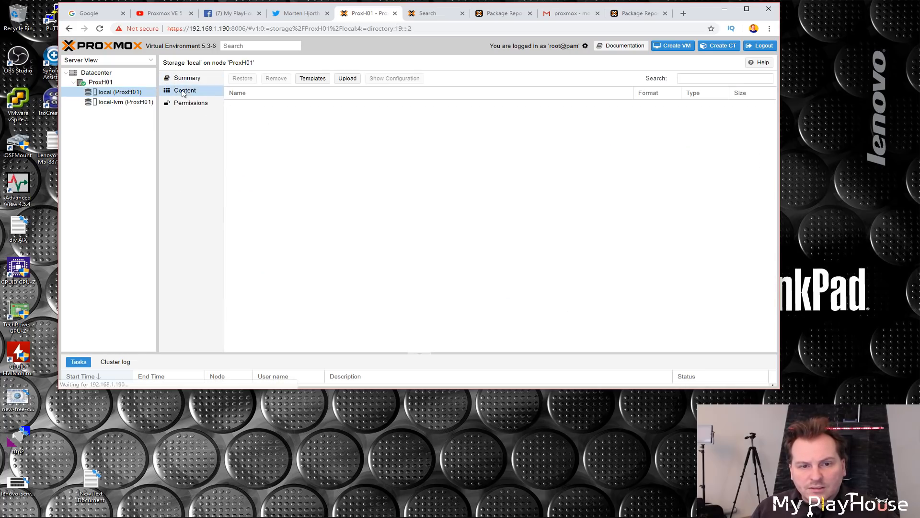
click(348, 79)
click(465, 218)
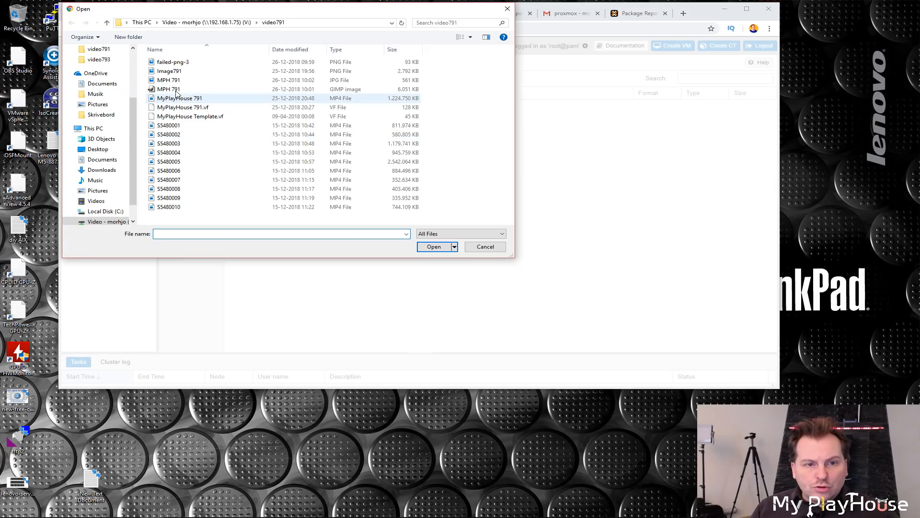
scroll(127, 80, up, 3)
click(126, 78)
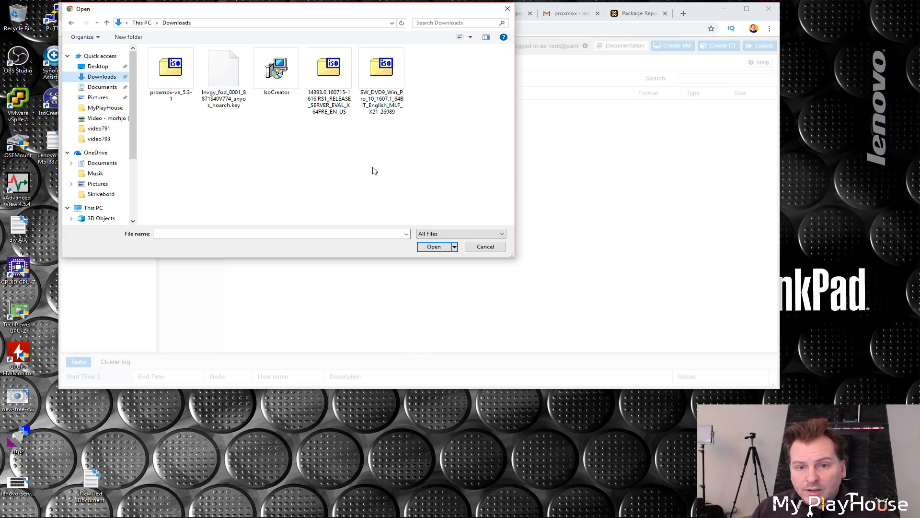
click(325, 72)
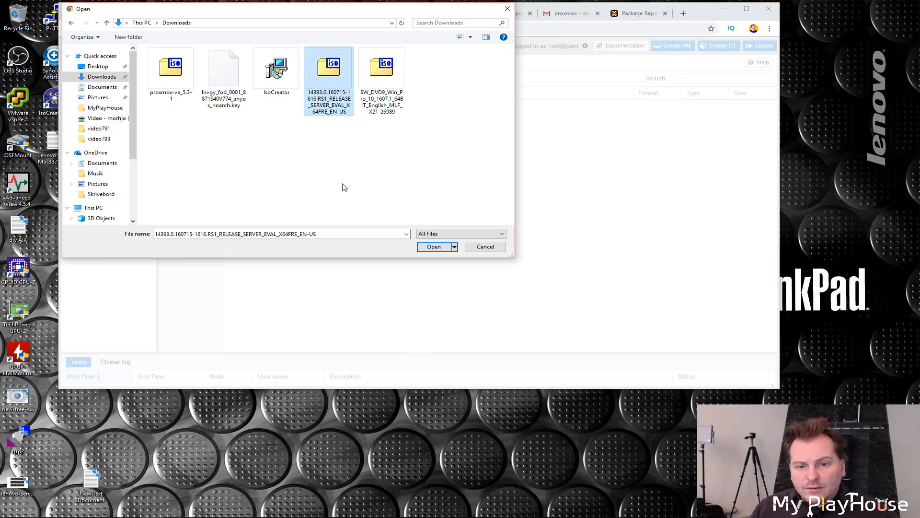
click(435, 248)
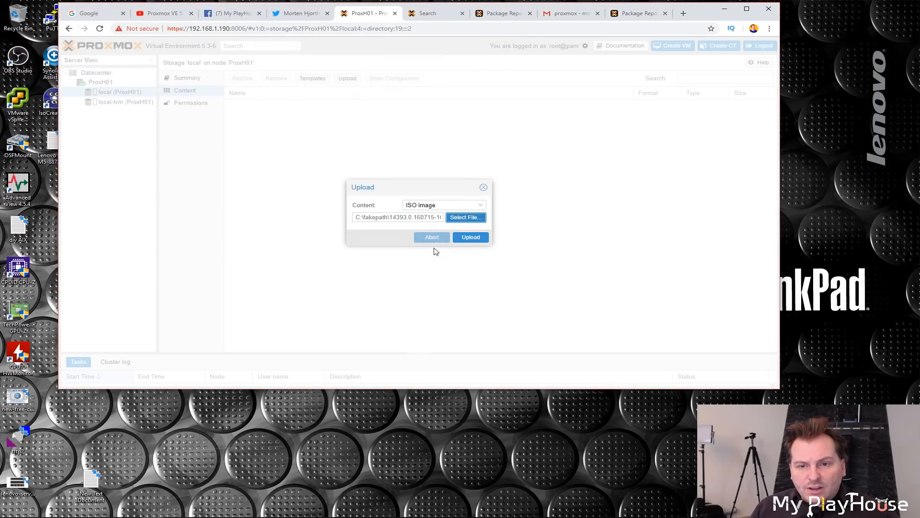
click(475, 241)
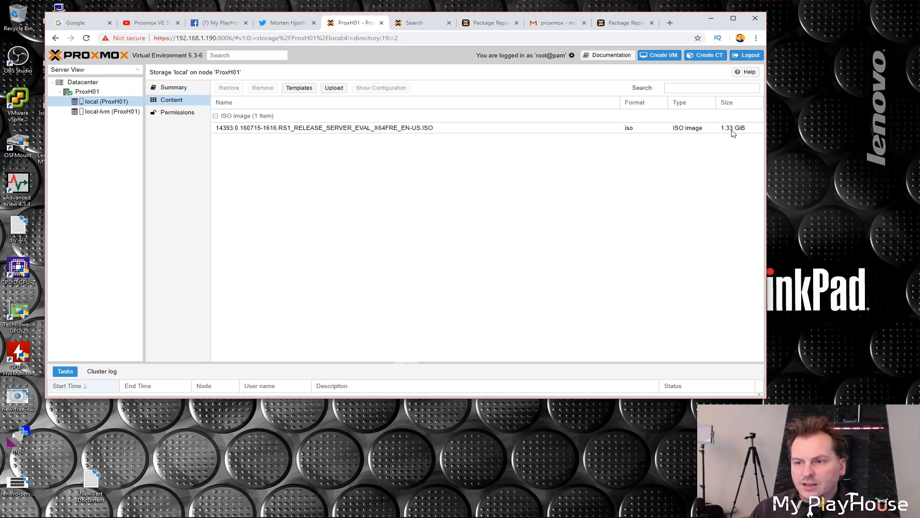
Step: Reload the page to refresh the local storage's content list
click(448, 171)
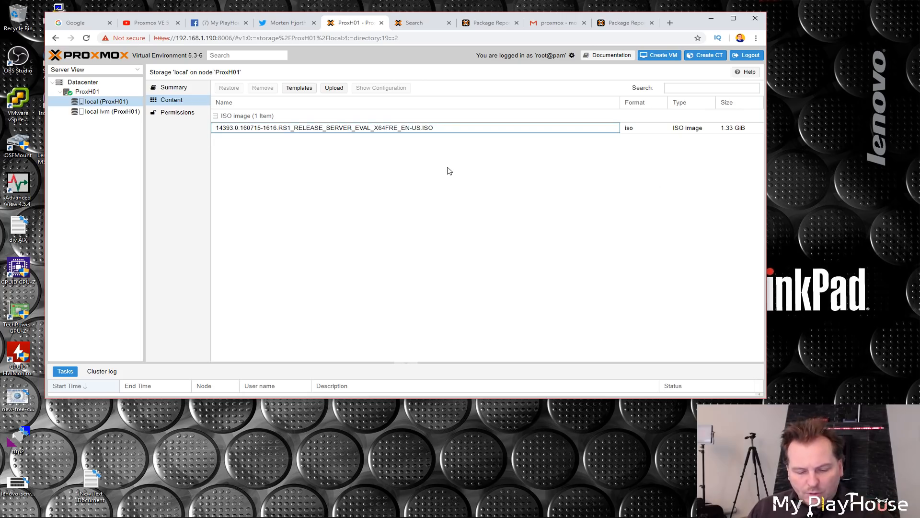
key(F5)
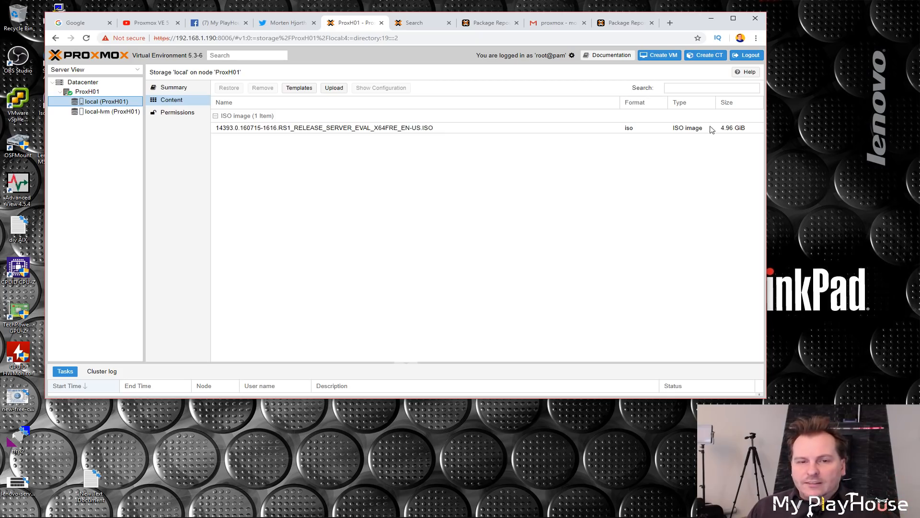
mouse_move(88, 515)
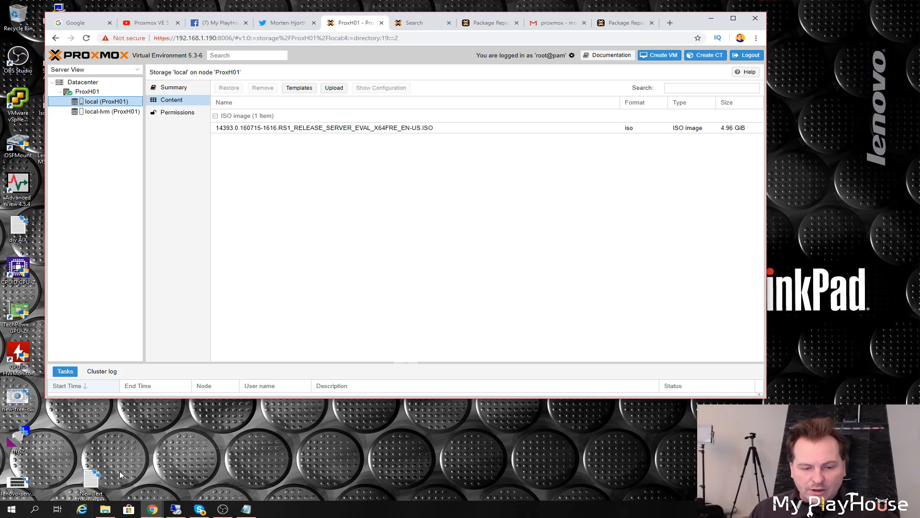
Step: Switch to FileZilla by searching for it from the Start menu
click(11, 509)
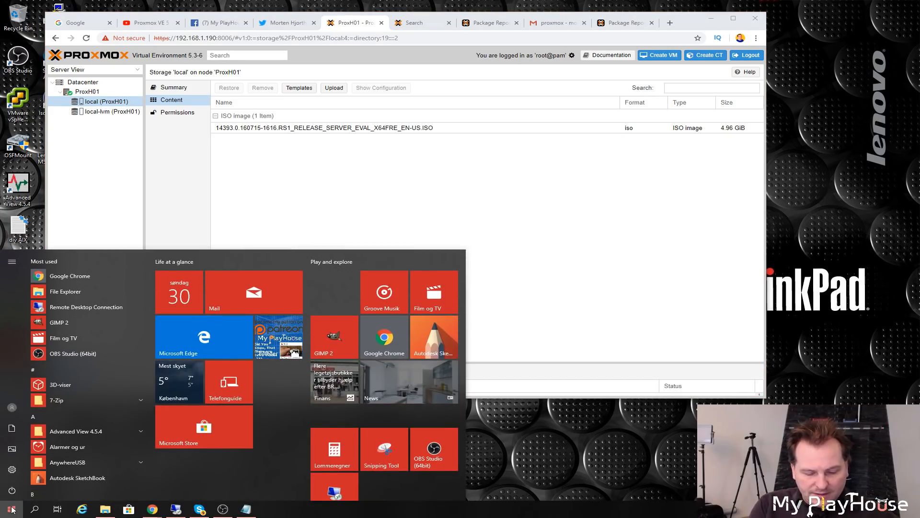
text(fi)
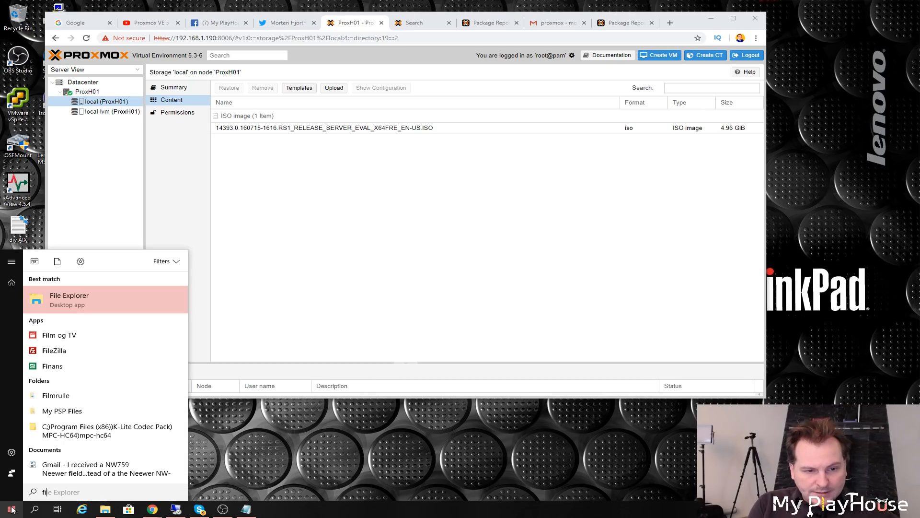
text(l)
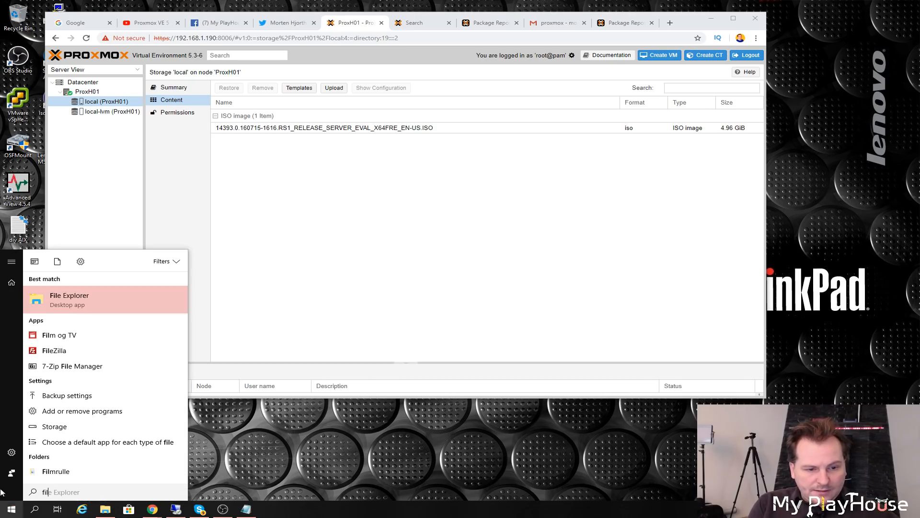
click(55, 351)
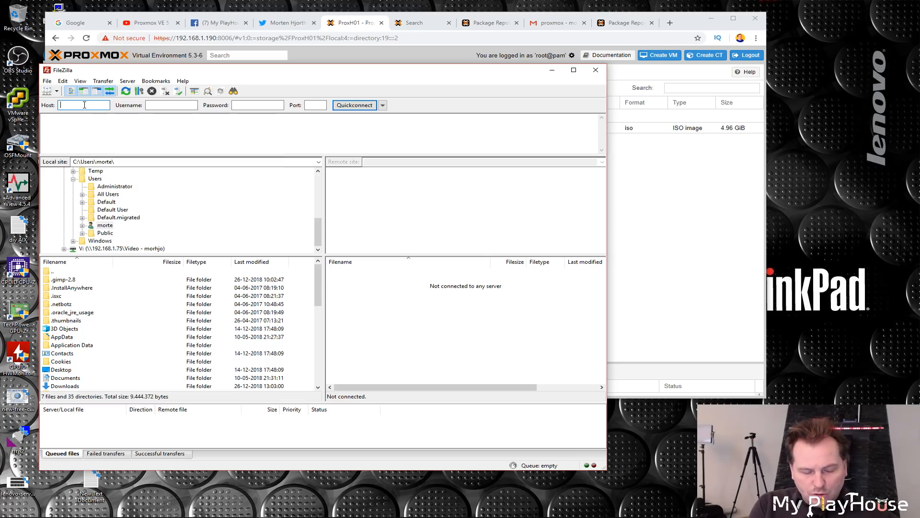
Step: Quick-connect to host 192.168.1.190 as root with the account password, trusting the server's host key
text(.)
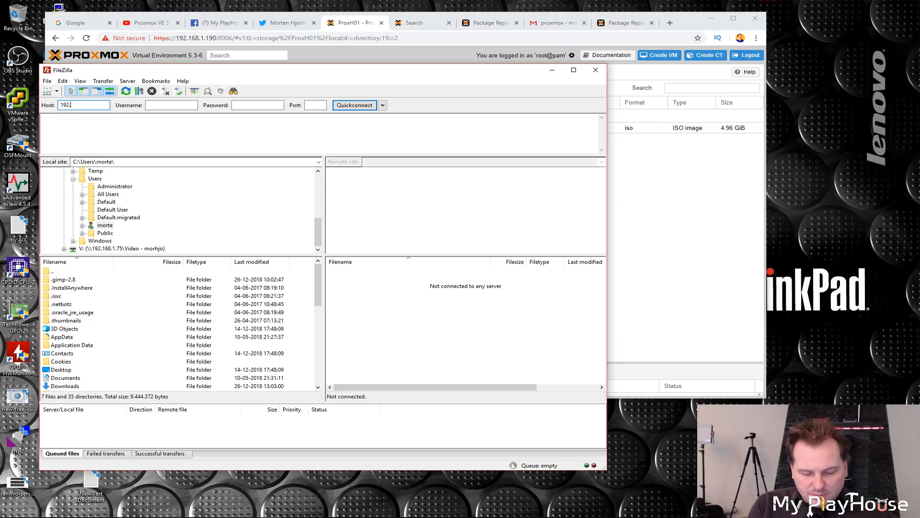
text(168.1.190)
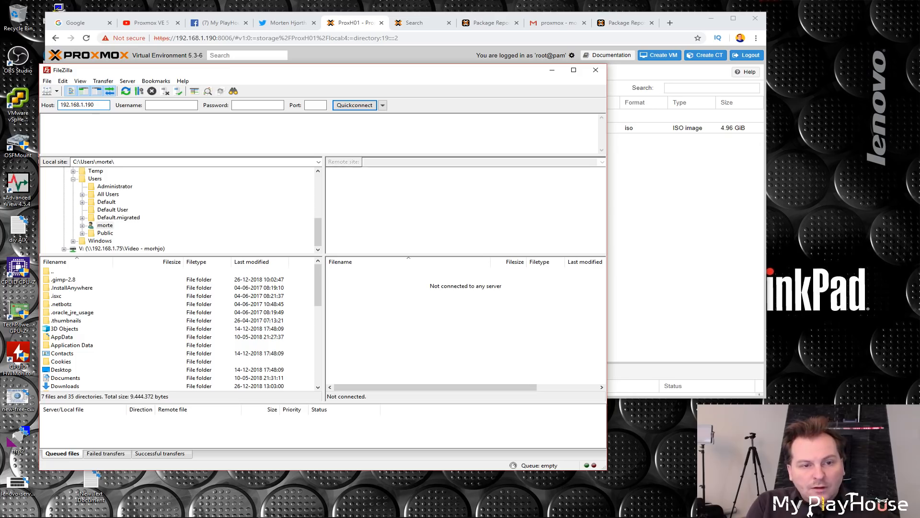
click(174, 104)
text(root)
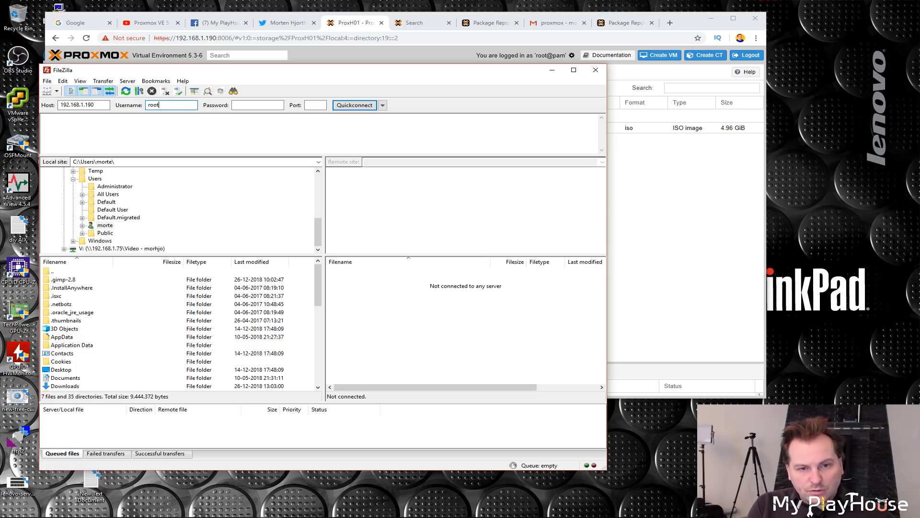
click(244, 105)
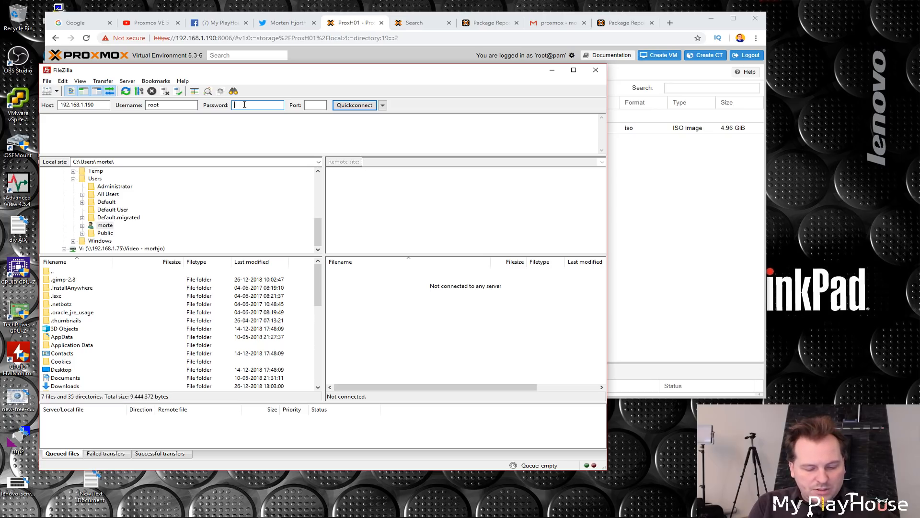
text(••••••••••)
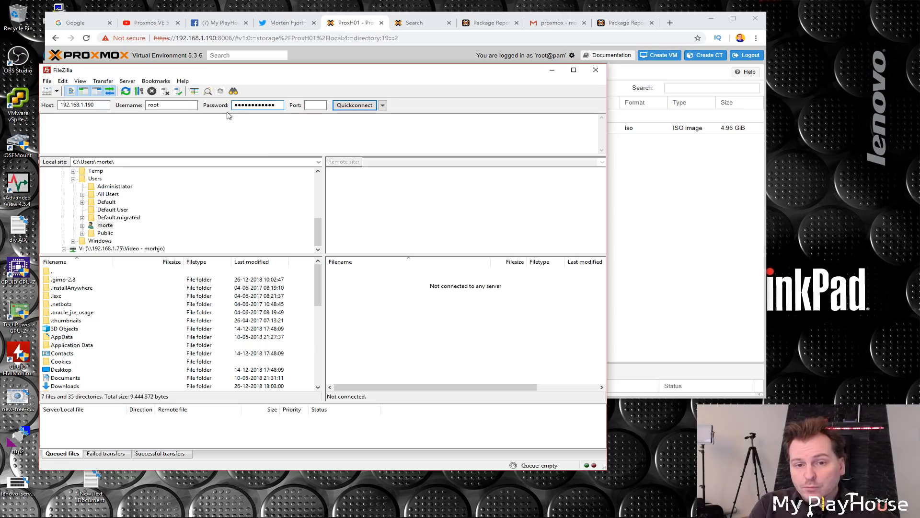
click(317, 105)
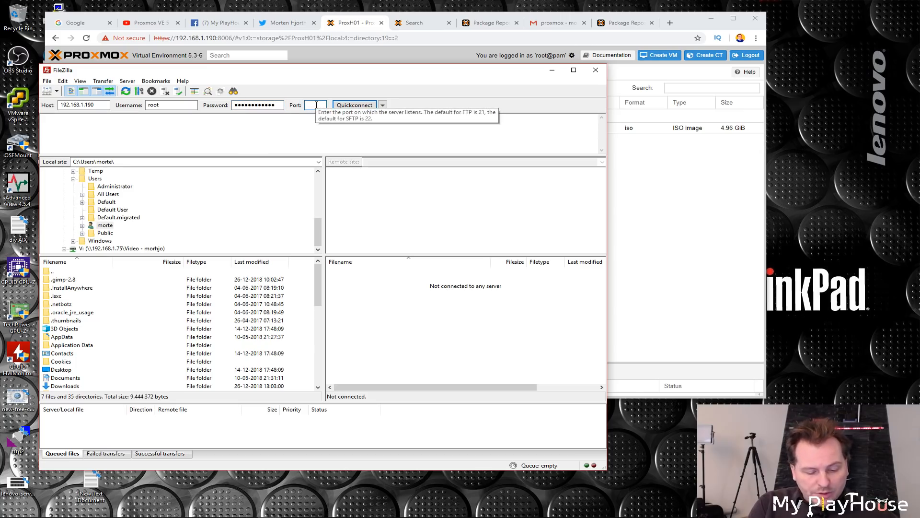
click(355, 106)
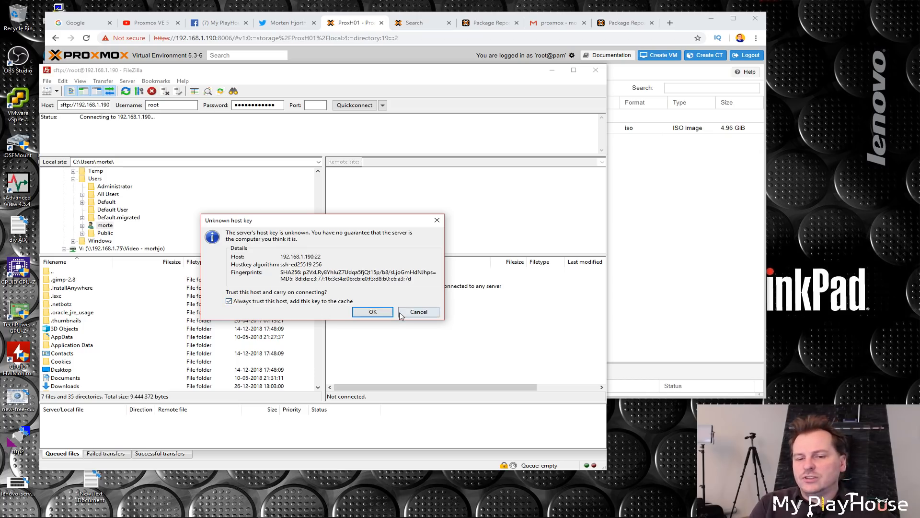
click(373, 312)
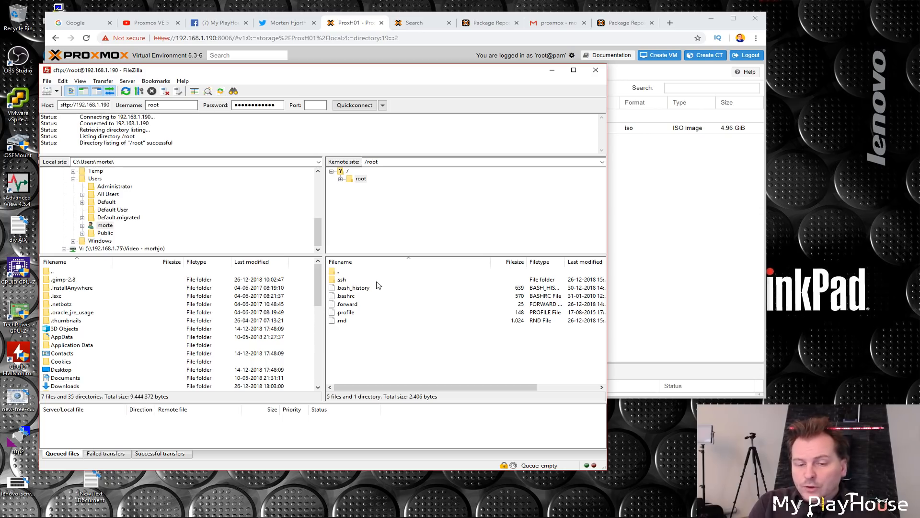
Step: Navigate the remote site to the /var/lib/vz/template/iso folder and enlarge the FileZilla window
double_click(340, 272)
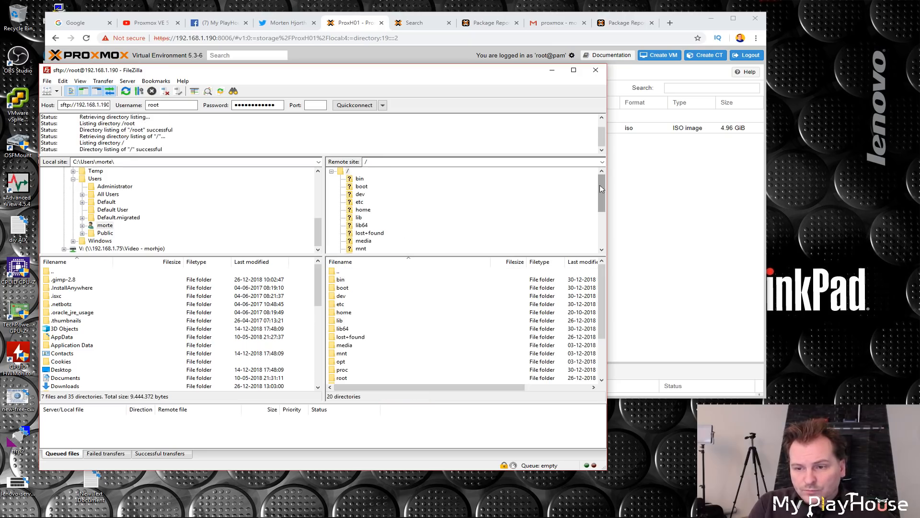
drag(602, 188, 598, 222)
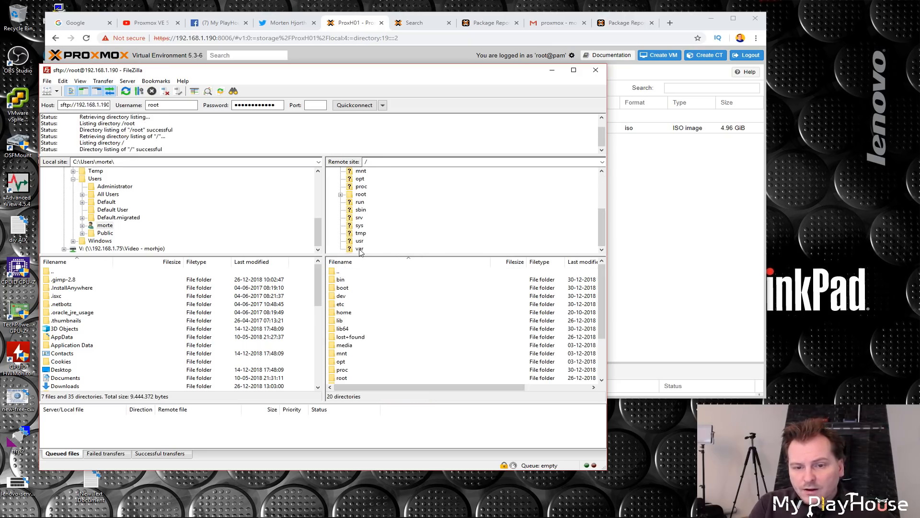
drag(603, 321, 604, 360)
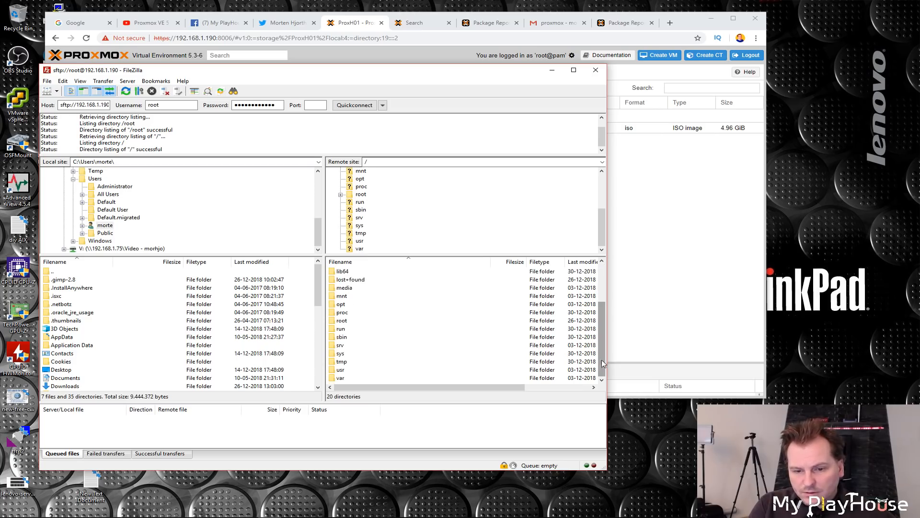
double_click(342, 379)
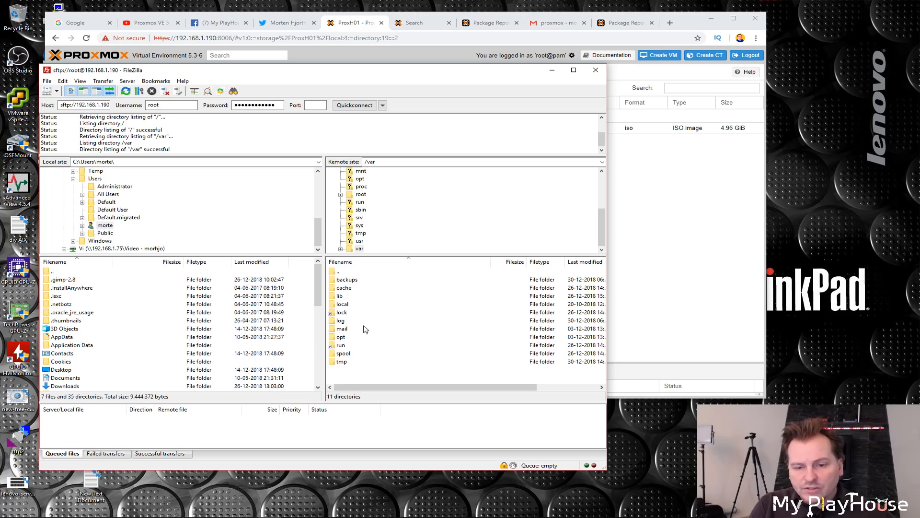
double_click(342, 297)
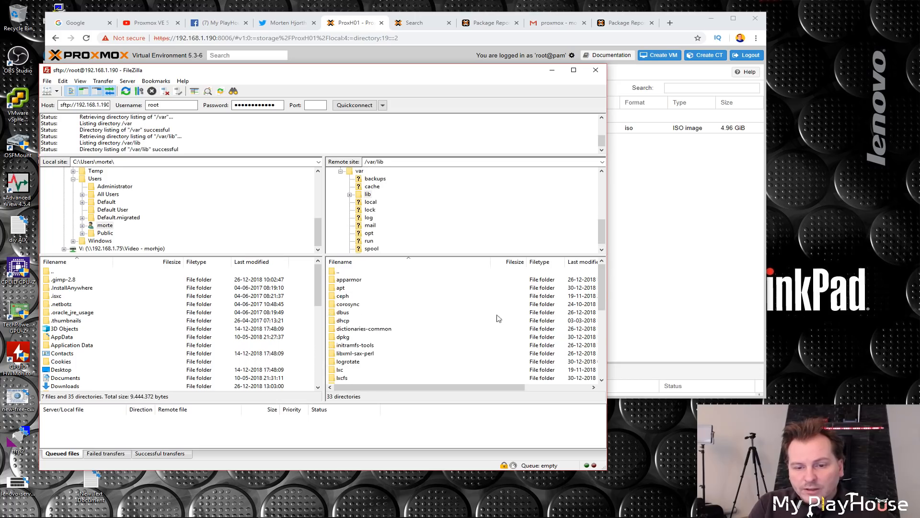
drag(603, 284, 603, 350)
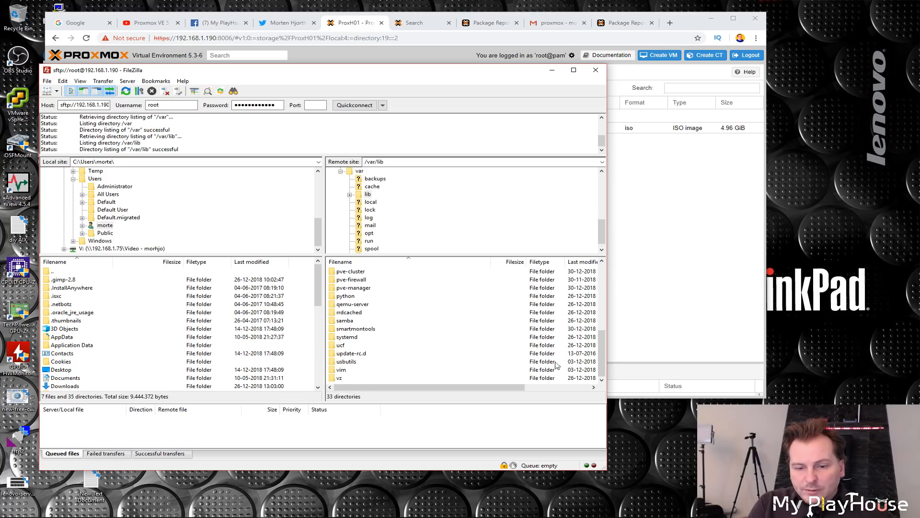
double_click(339, 378)
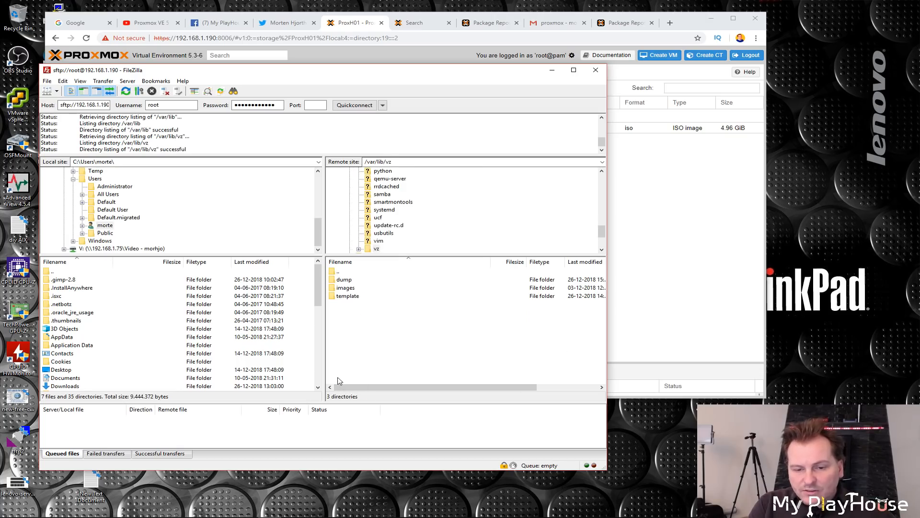
double_click(346, 296)
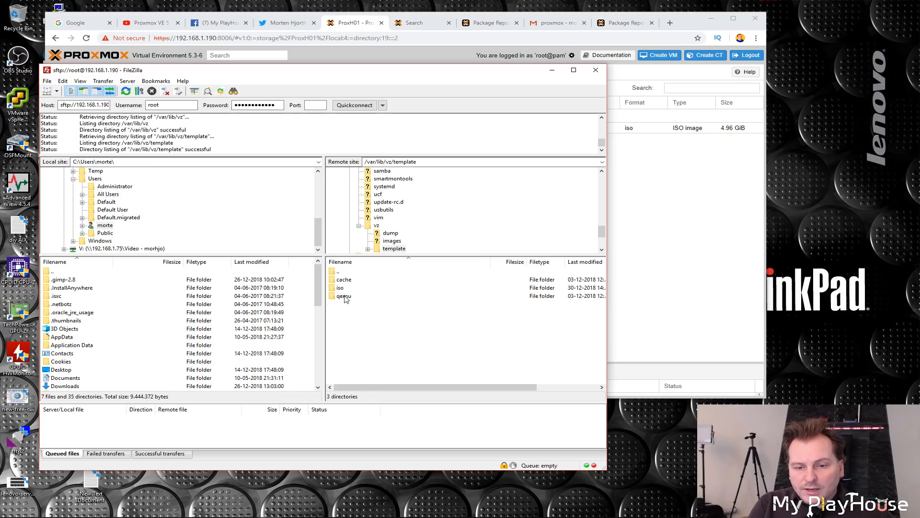
double_click(335, 288)
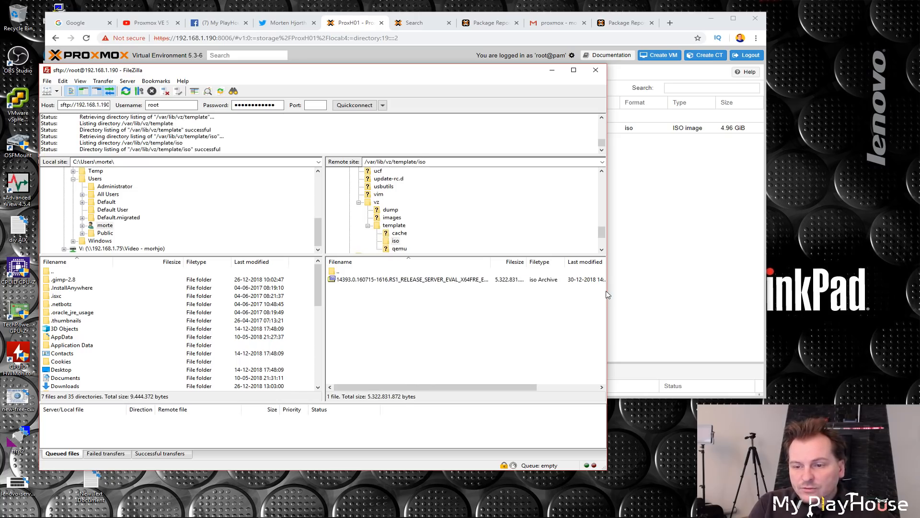
drag(607, 294, 714, 299)
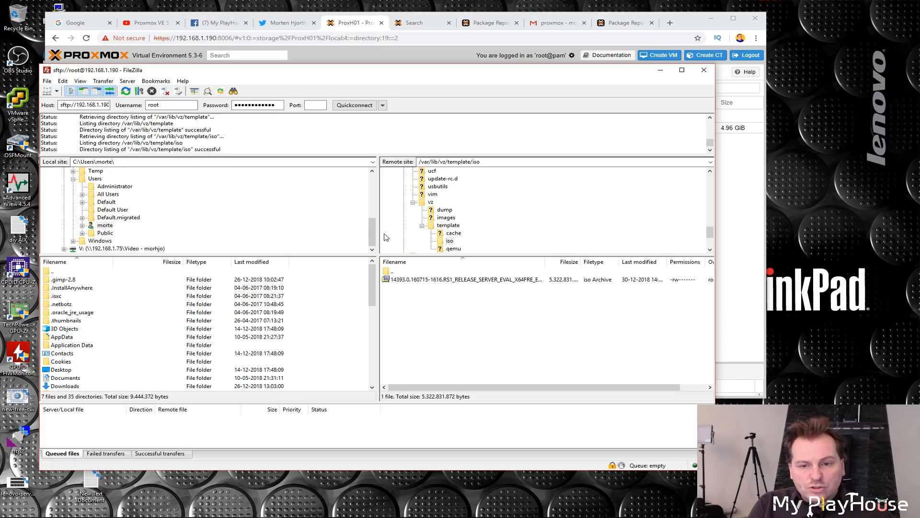
Step: Upload the SW_DVD9 Windows 10 Pro ISO from the local Downloads folder to the remote /var/lib/vz/template/iso folder
drag(374, 238, 374, 187)
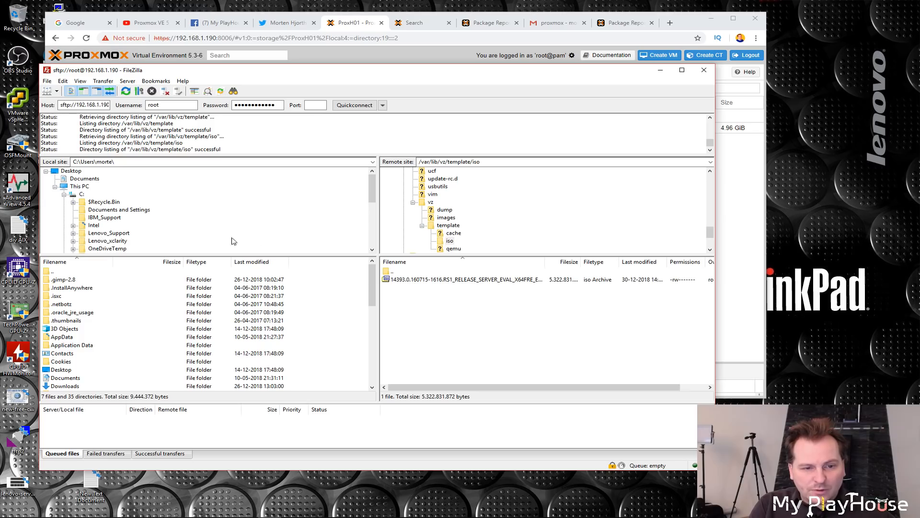
drag(373, 192, 362, 225)
click(119, 220)
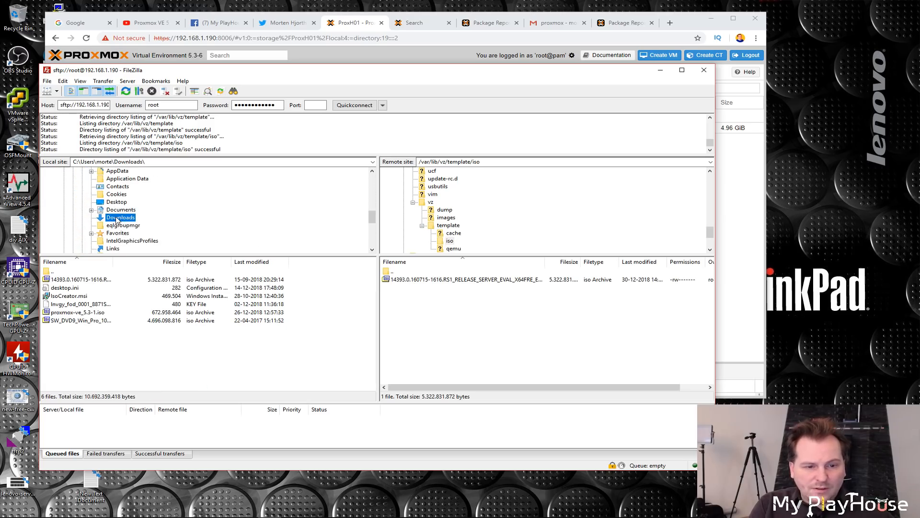
click(79, 321)
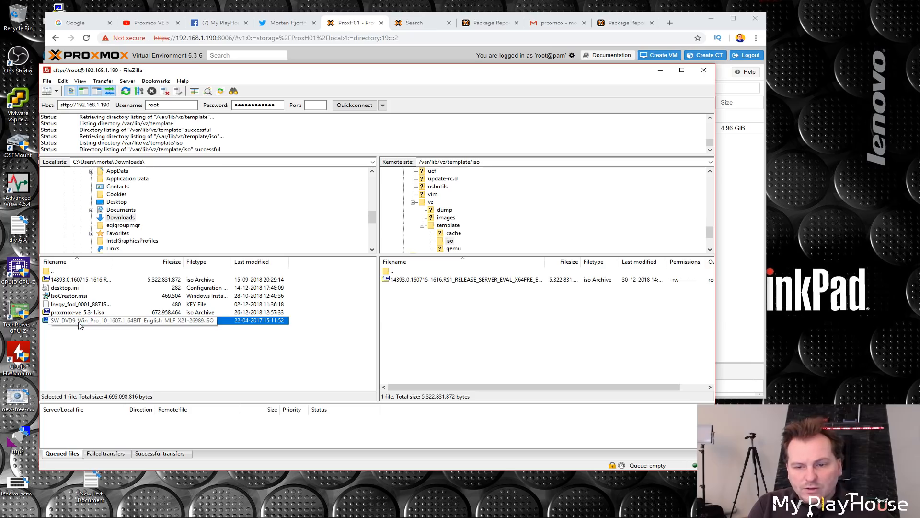
drag(71, 323, 485, 358)
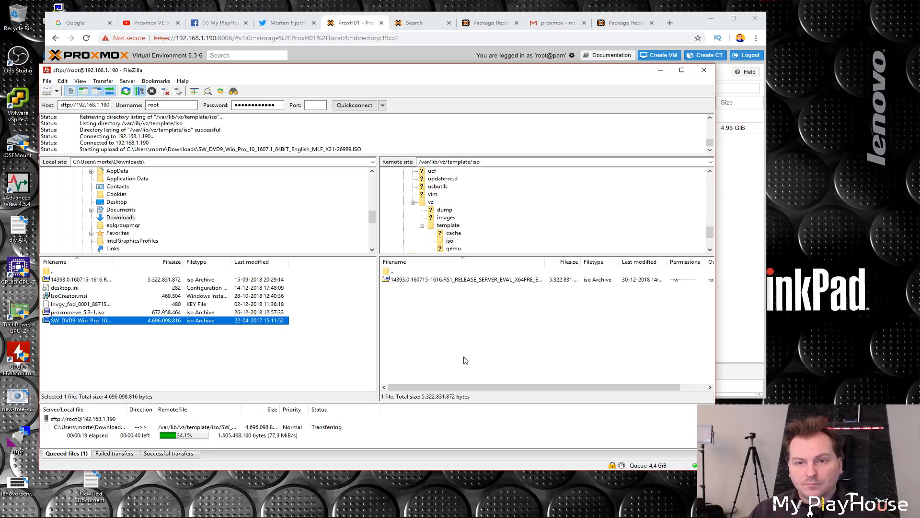
Step: Close FileZilla after the transfer finishes and reload the Proxmox page to refresh the local storage's content list
click(514, 18)
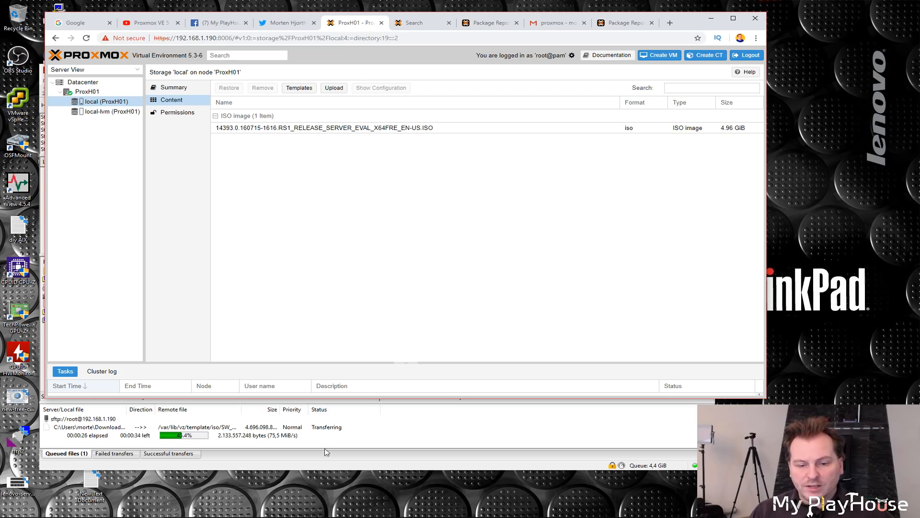
click(275, 468)
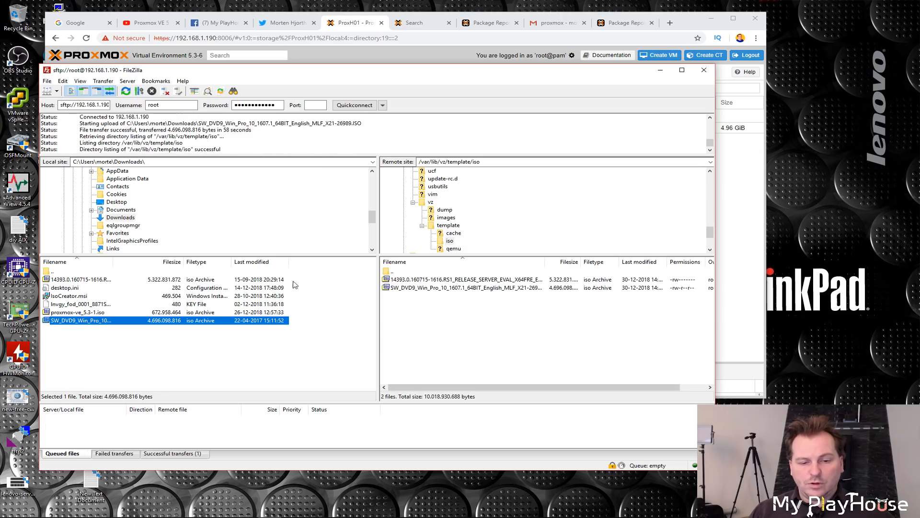
click(704, 70)
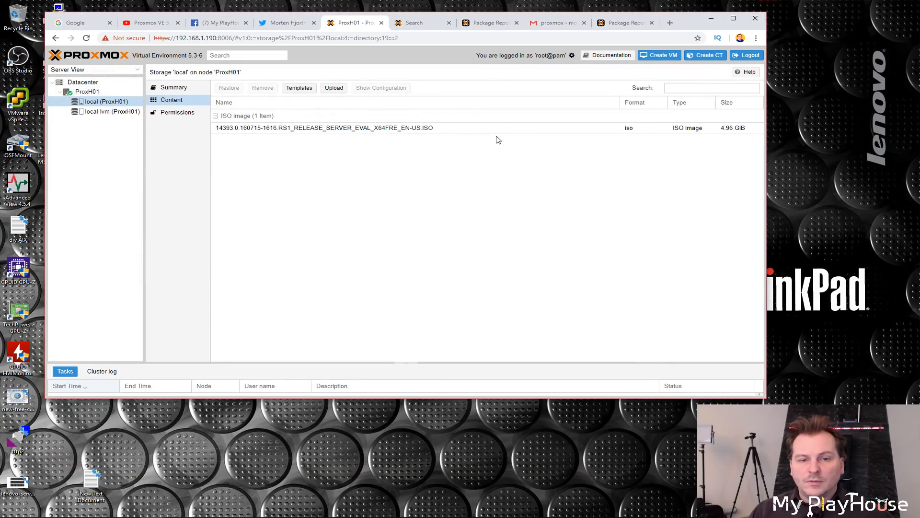
key(F5)
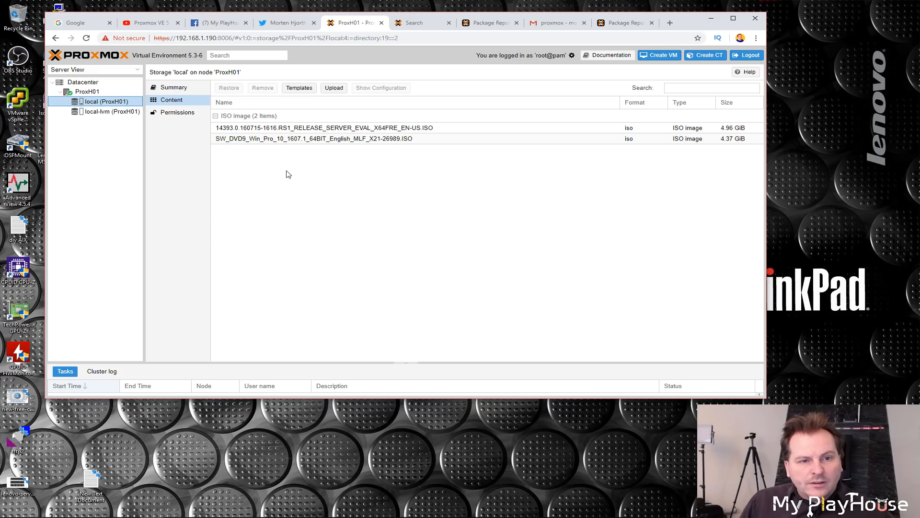
Step: Select the ProxH01 node in the server view and highlight its title
click(82, 94)
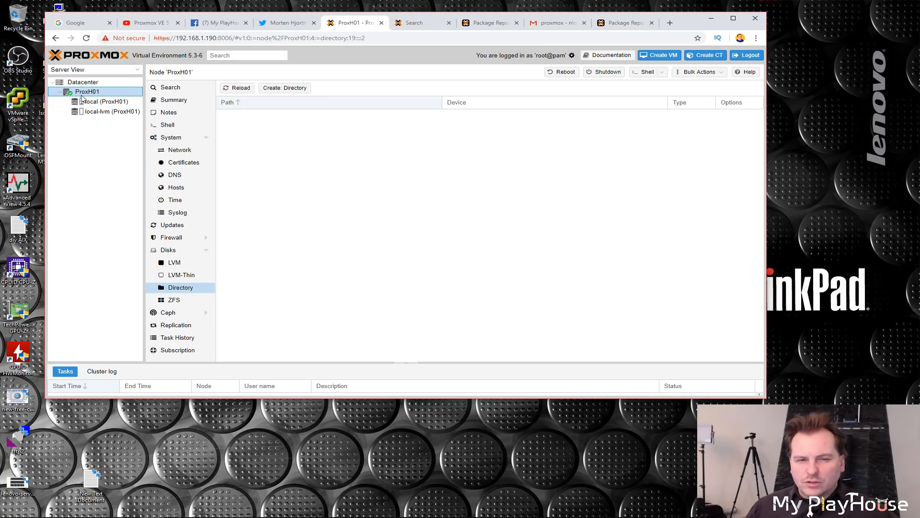
click(156, 72)
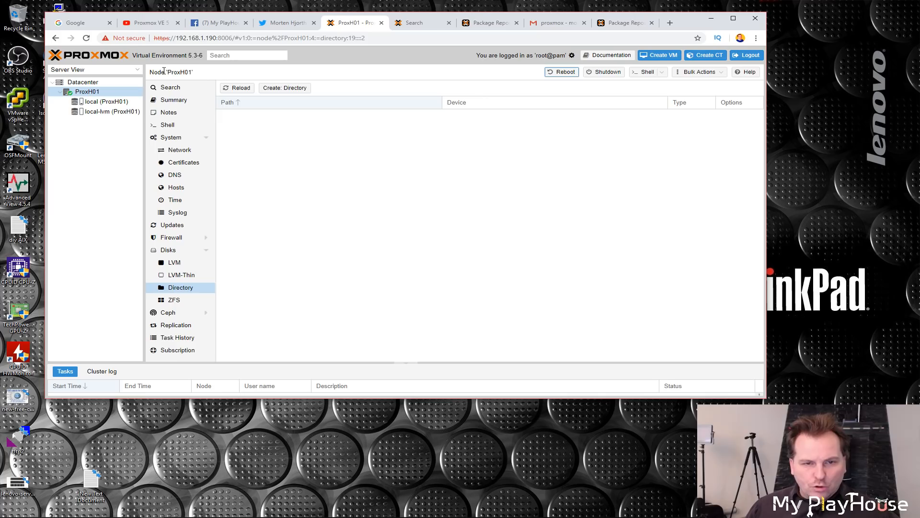
drag(163, 72, 149, 72)
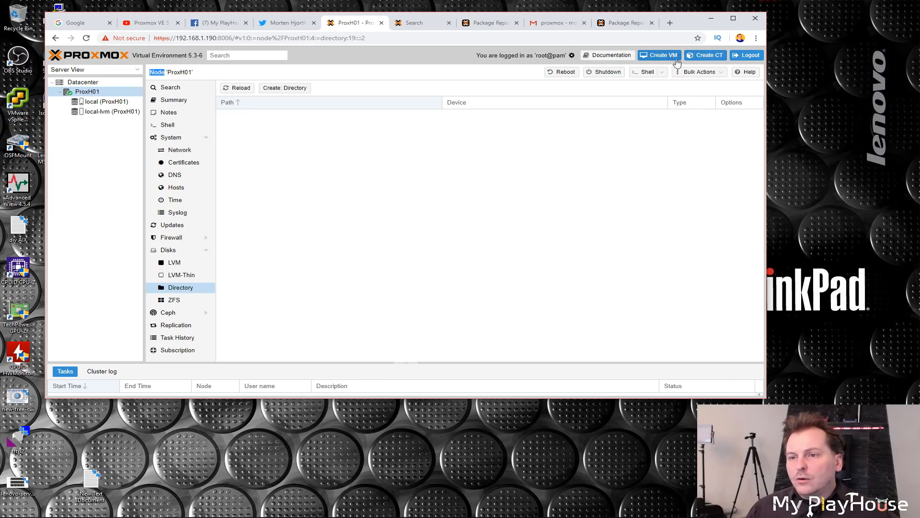
Step: Start creating a virtual machine with VM ID 100 named Svr2016-AD, leaving advanced options off
click(661, 57)
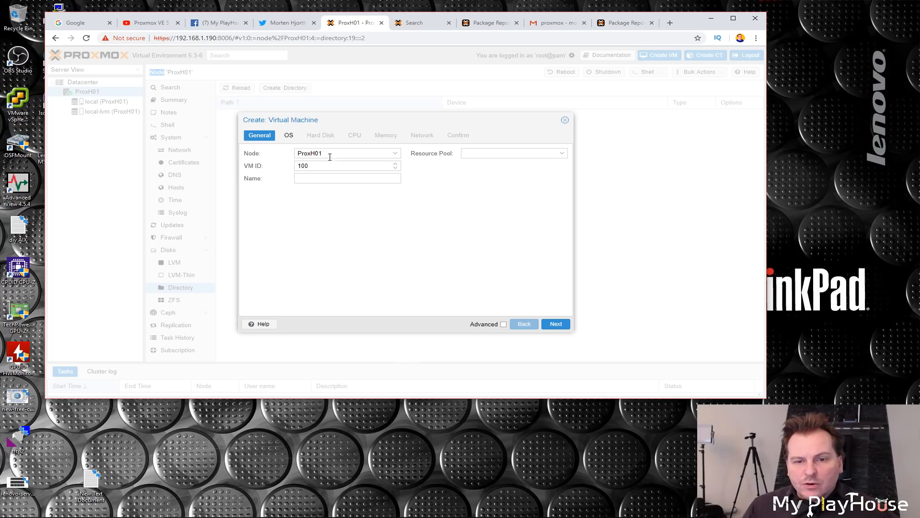
drag(309, 166, 293, 167)
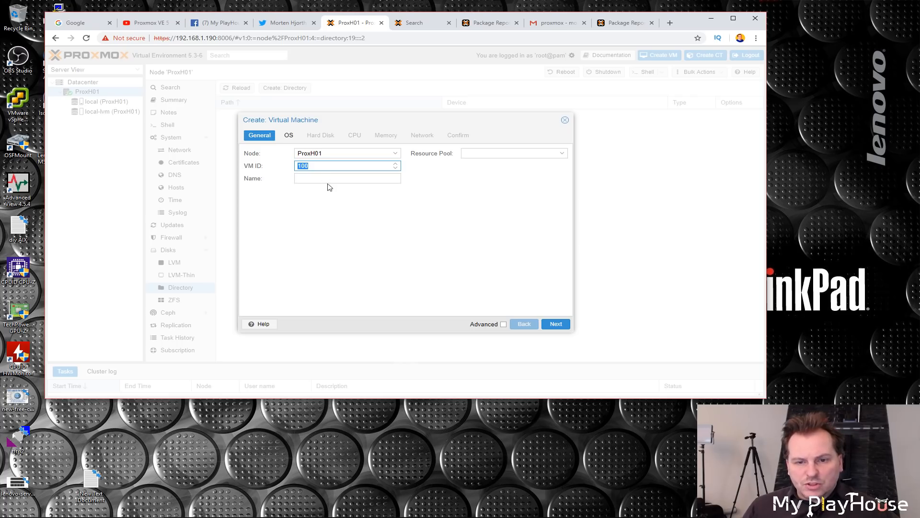
click(310, 165)
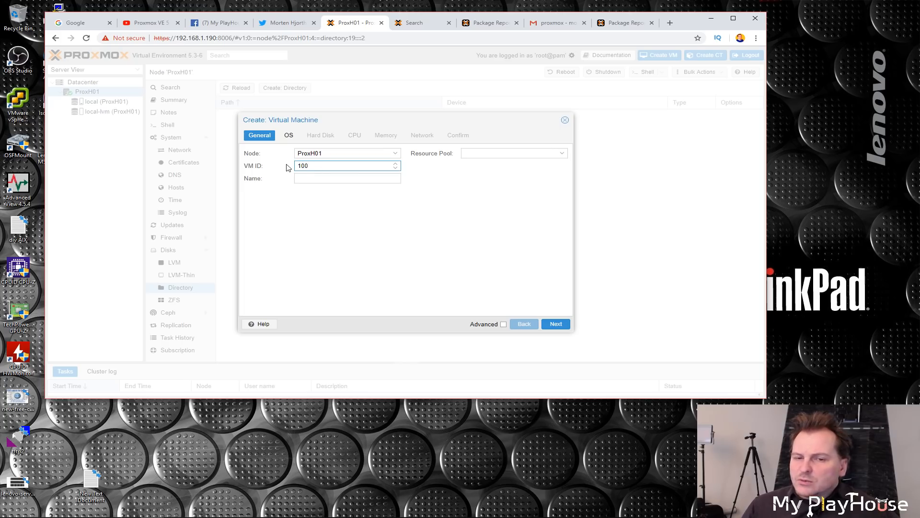
click(314, 179)
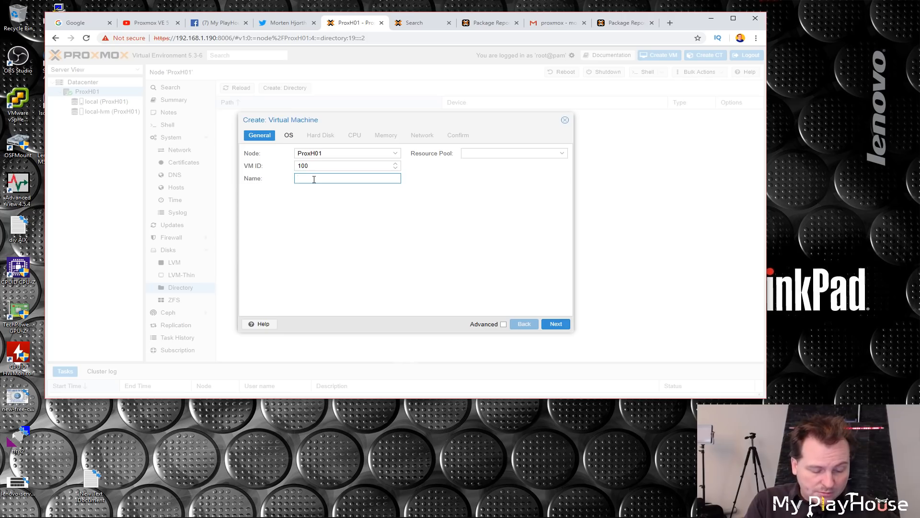
text(Svr2016-)
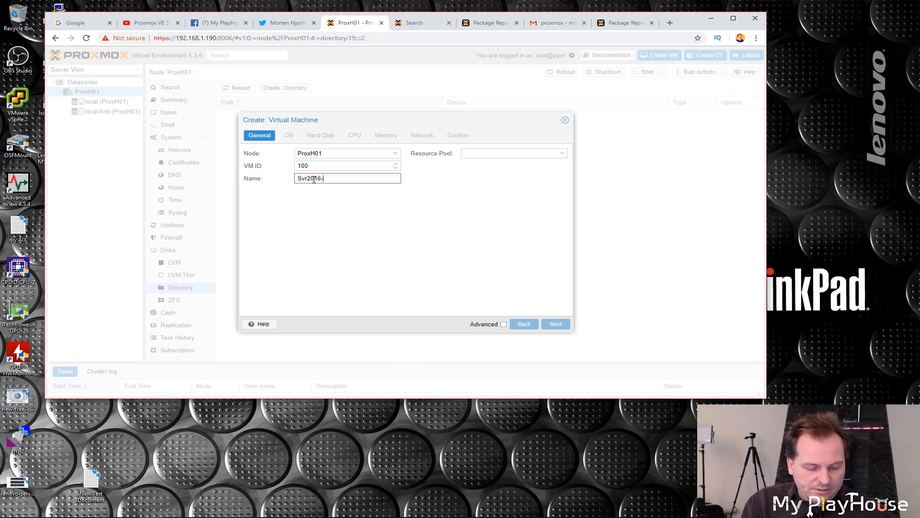
text(AD)
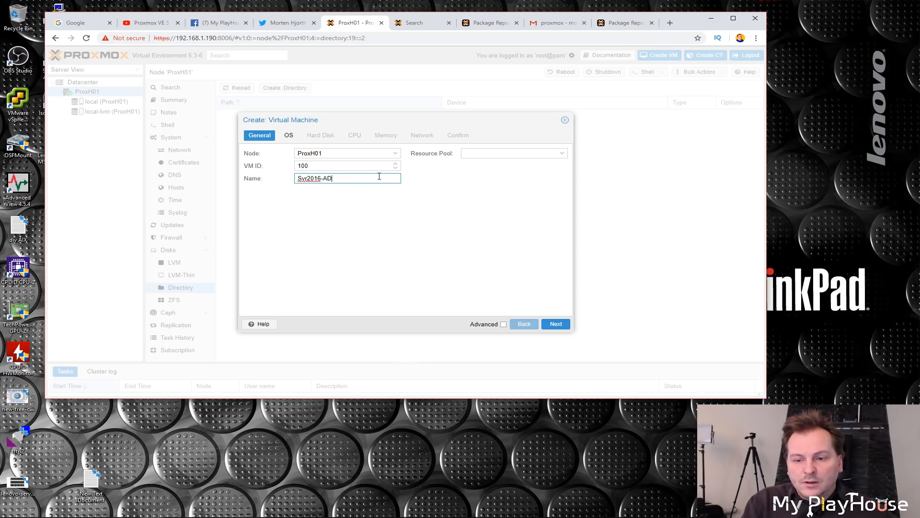
click(503, 324)
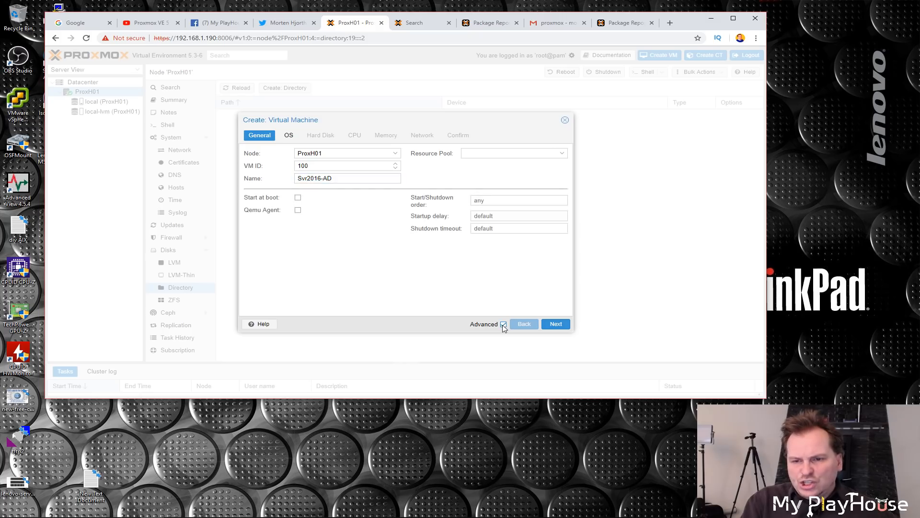
click(503, 324)
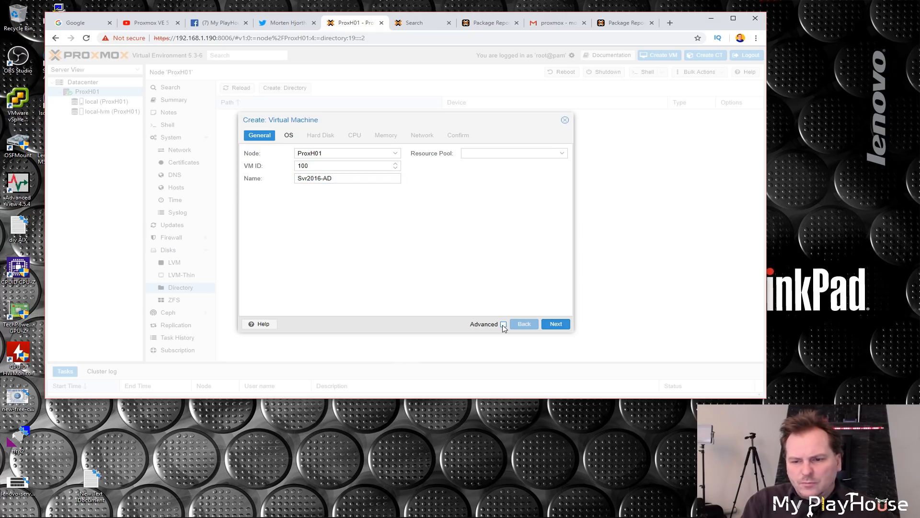
click(556, 324)
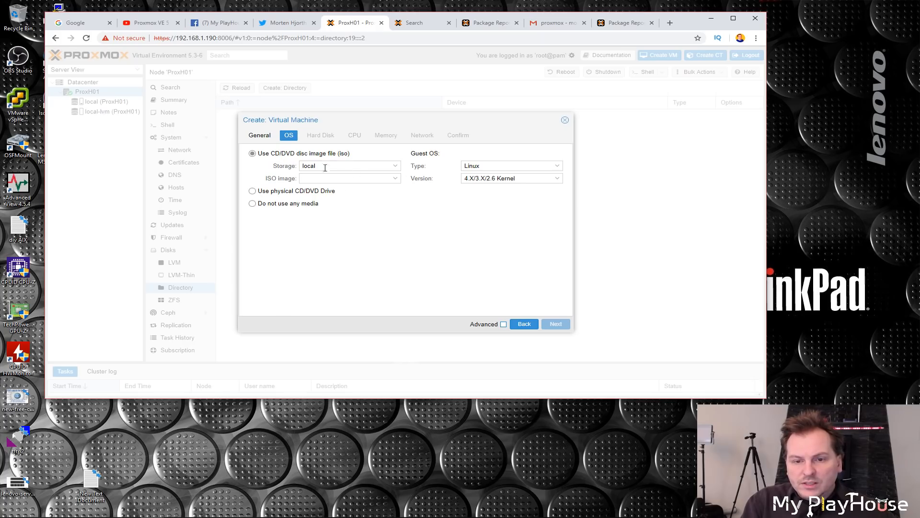
Step: Choose the Windows Server 14393 evaluation ISO from local storage and set the guest OS to Microsoft Windows 10/2016
click(395, 178)
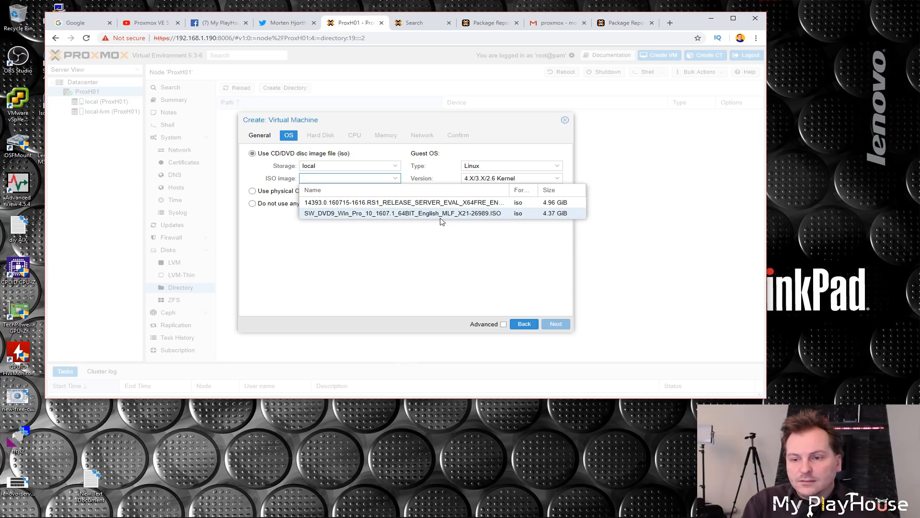
click(401, 203)
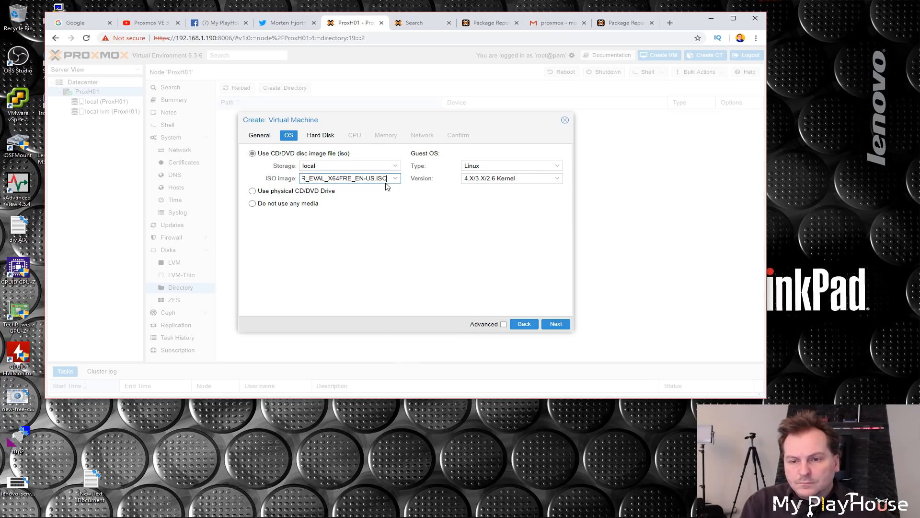
click(509, 167)
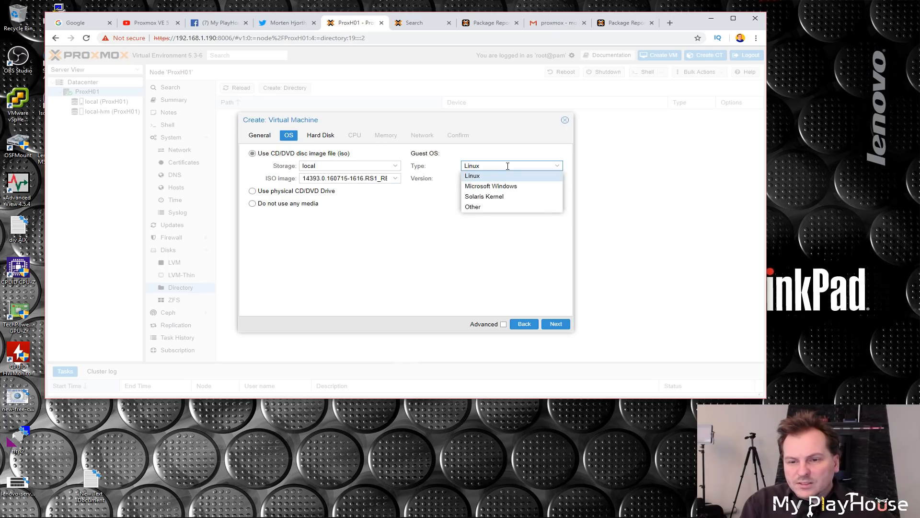
click(485, 187)
click(530, 181)
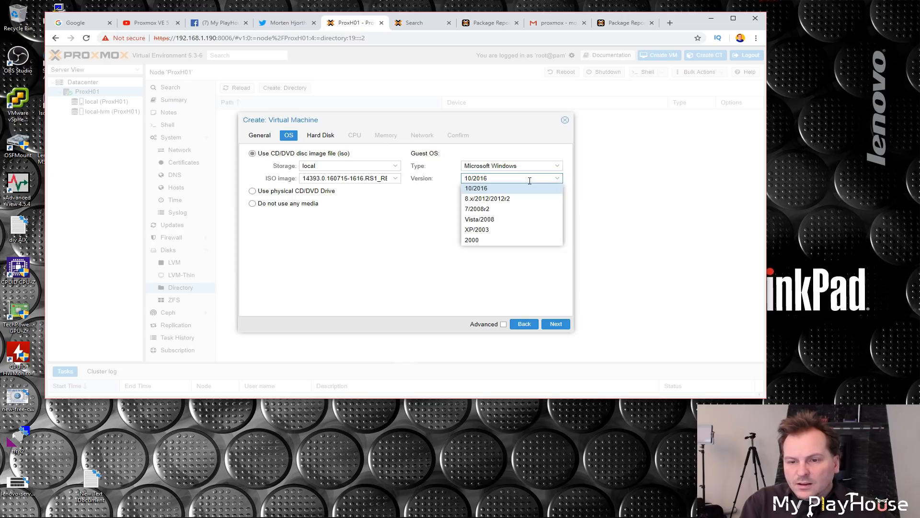
click(482, 190)
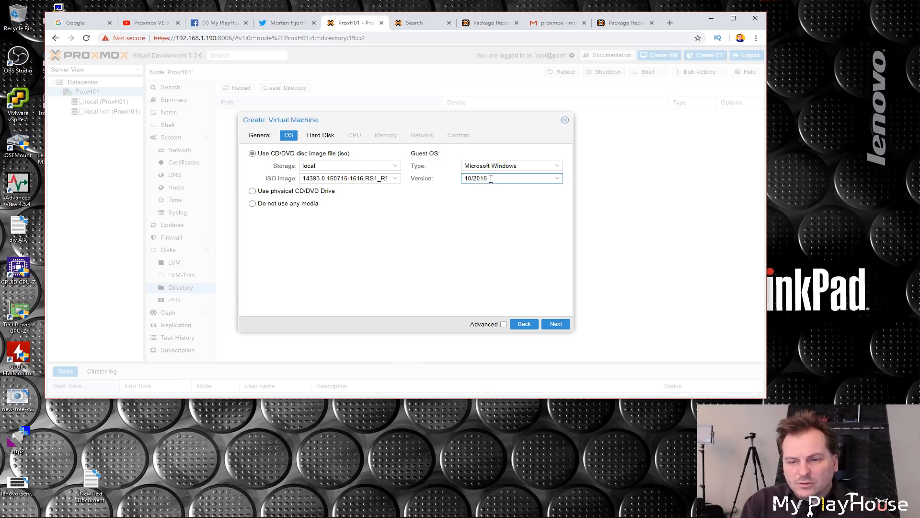
click(555, 325)
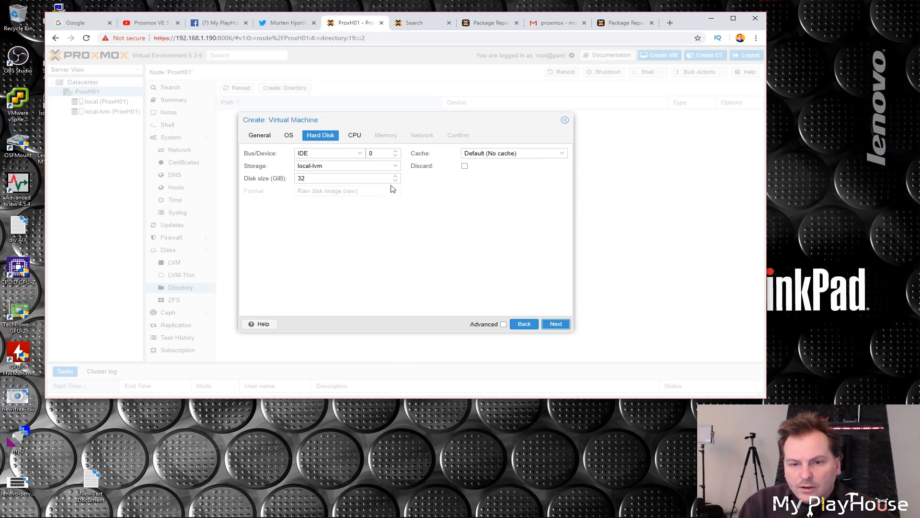
Step: Configure the hard disk as IDE on local-lvm with 50 GiB size and Default (No cache) caching
click(362, 154)
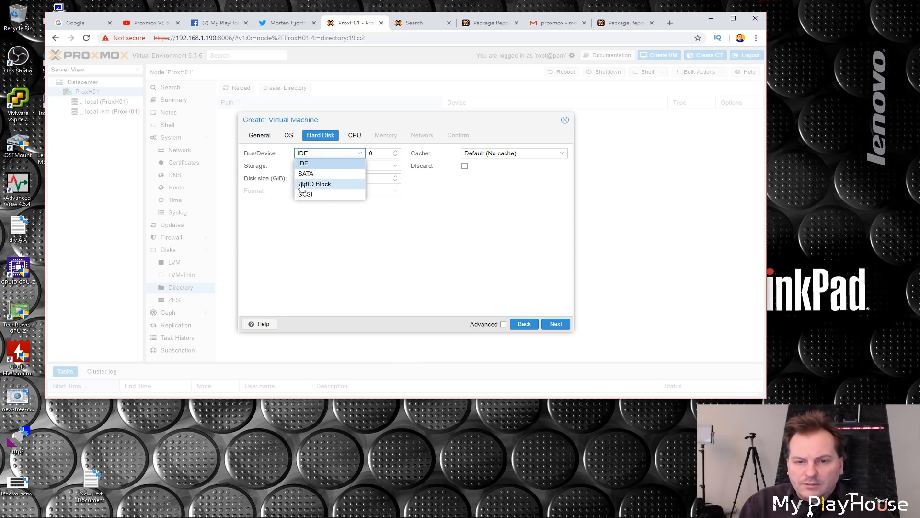
click(324, 166)
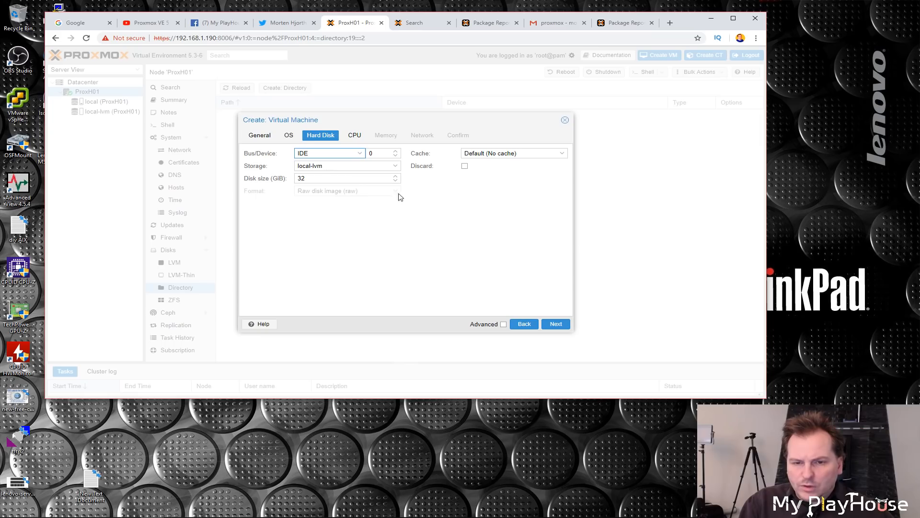
drag(316, 181, 285, 181)
text(50)
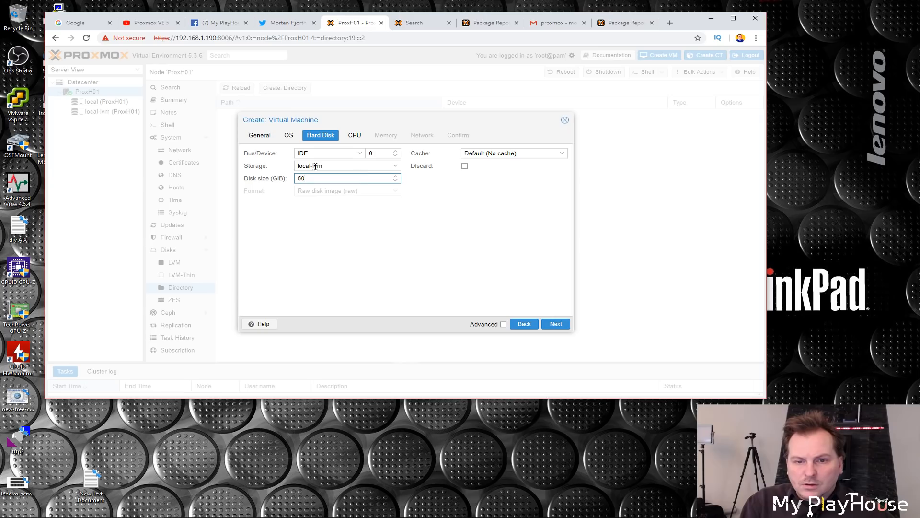
click(398, 167)
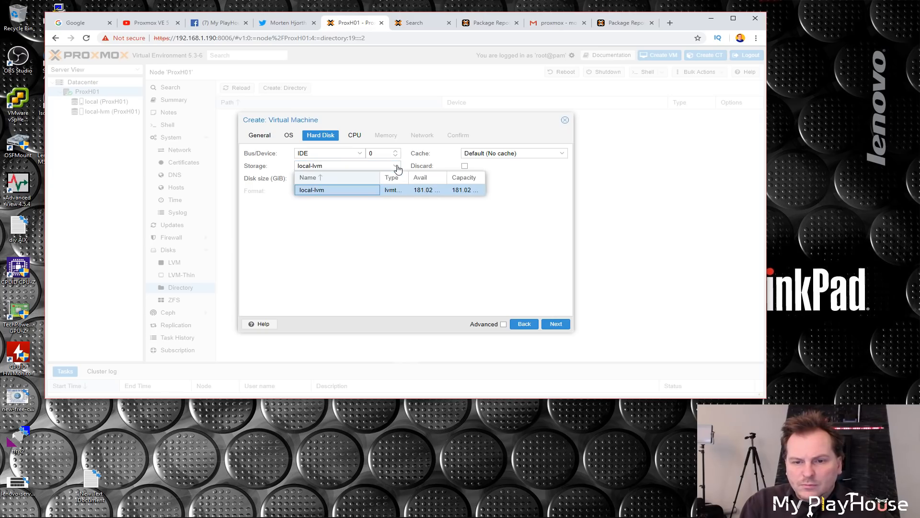
click(328, 190)
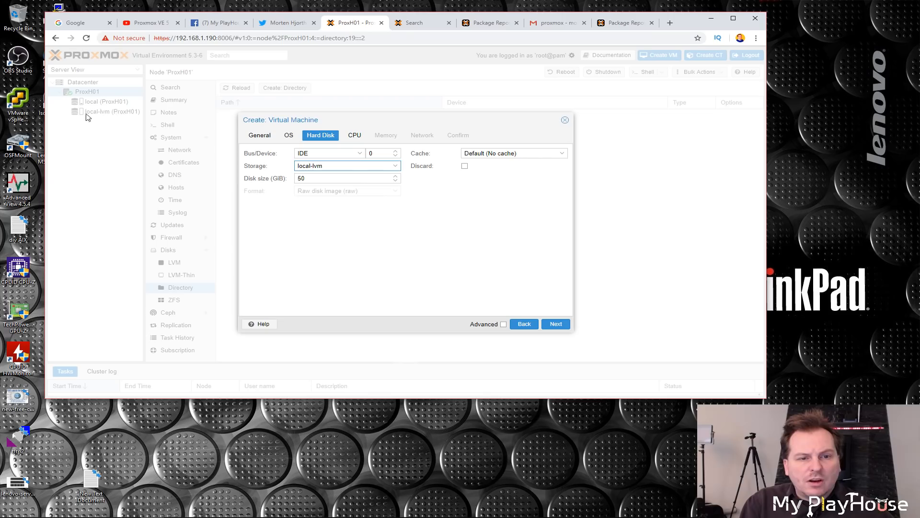
click(563, 154)
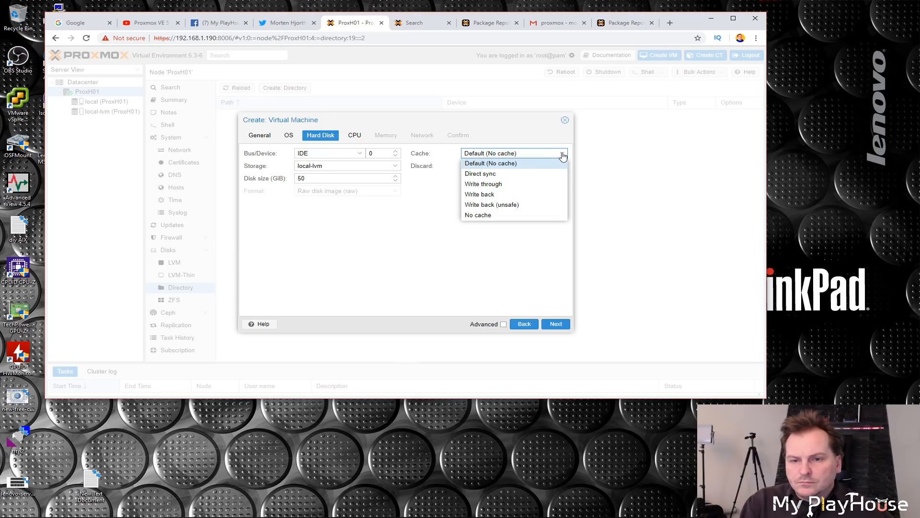
click(547, 152)
click(556, 324)
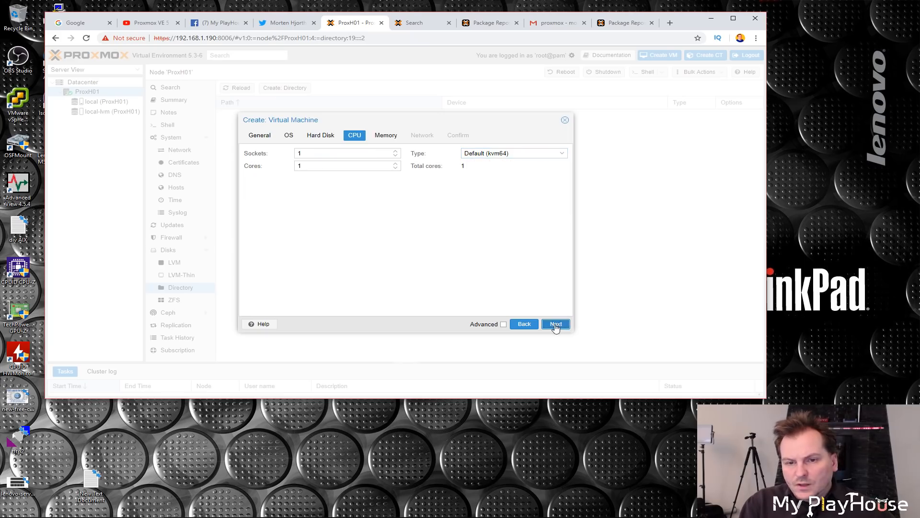
Step: Set the CPU to 1 socket with 2 cores, keeping the Default (kvm64) type
click(395, 164)
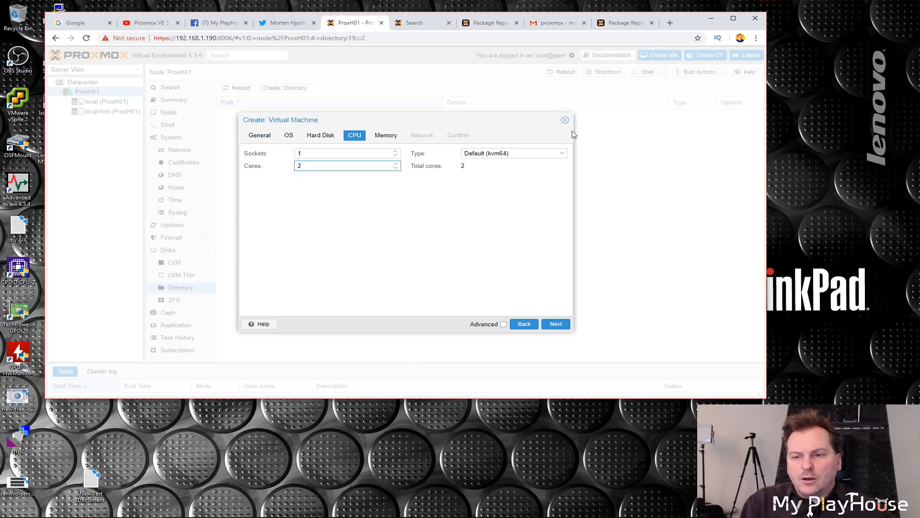
click(562, 154)
drag(563, 186, 560, 265)
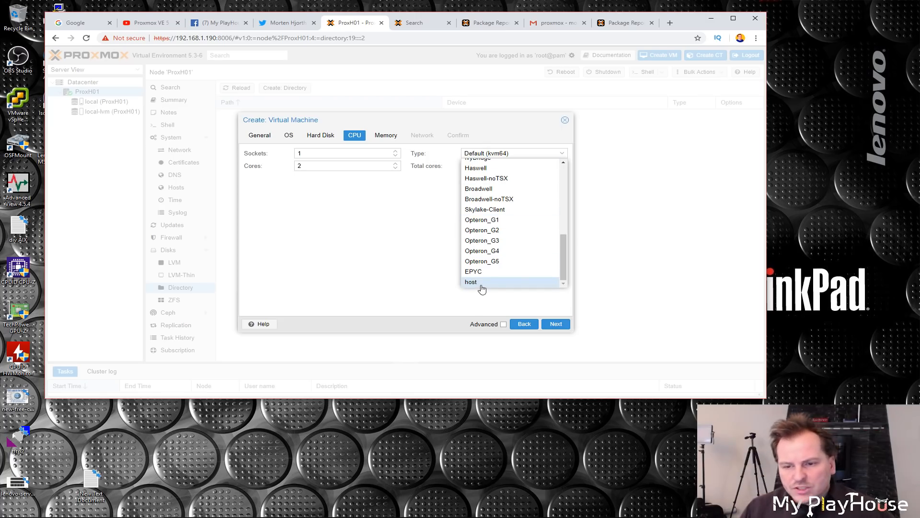
drag(565, 260, 573, 179)
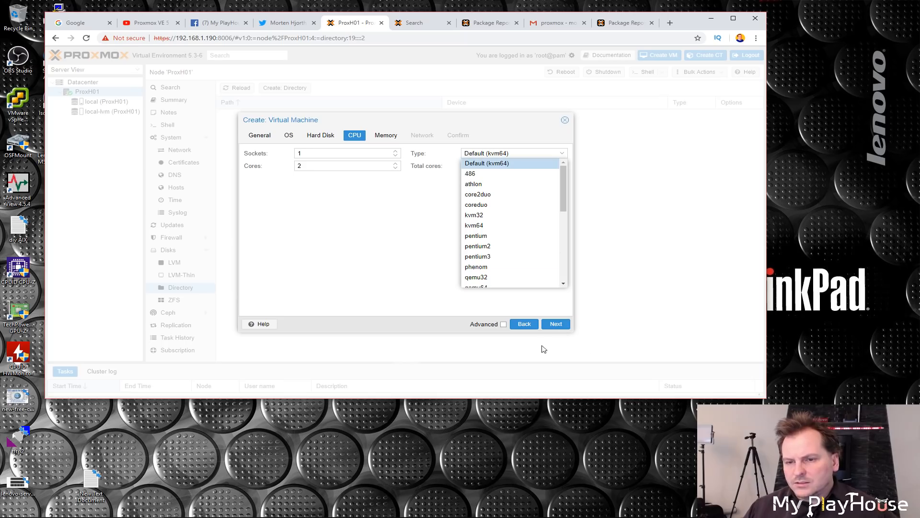
click(556, 324)
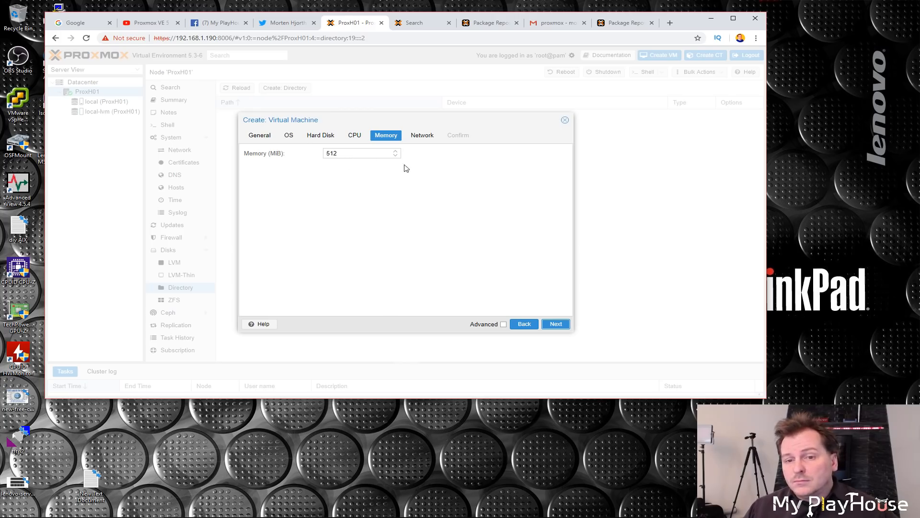
Step: Set the VM's memory to 4096 MiB
click(395, 152)
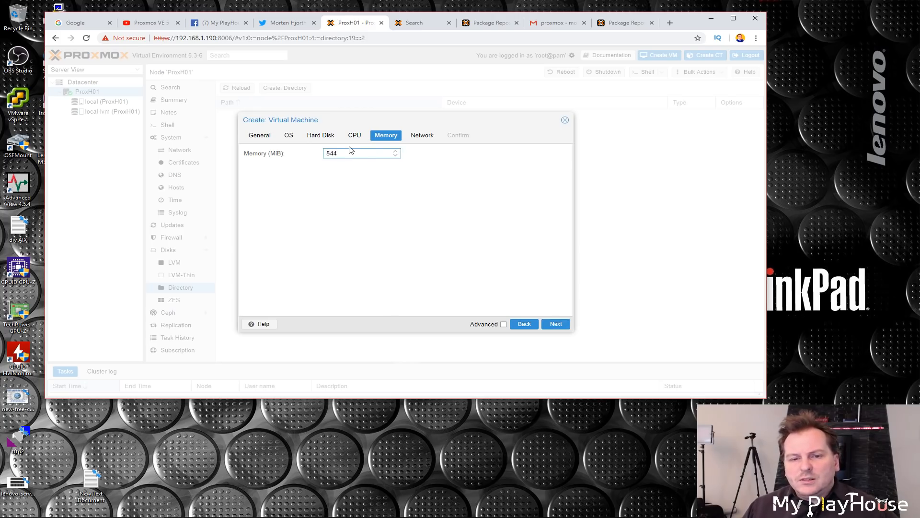
click(397, 151)
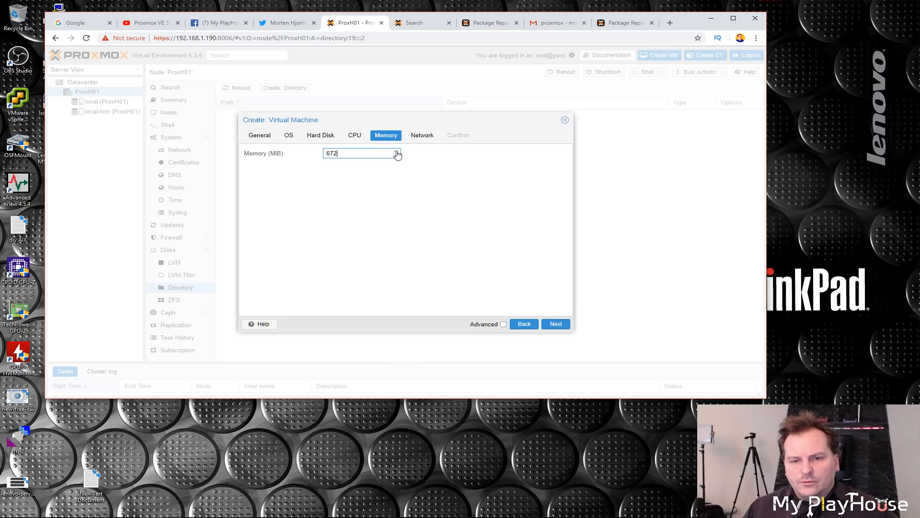
click(396, 152)
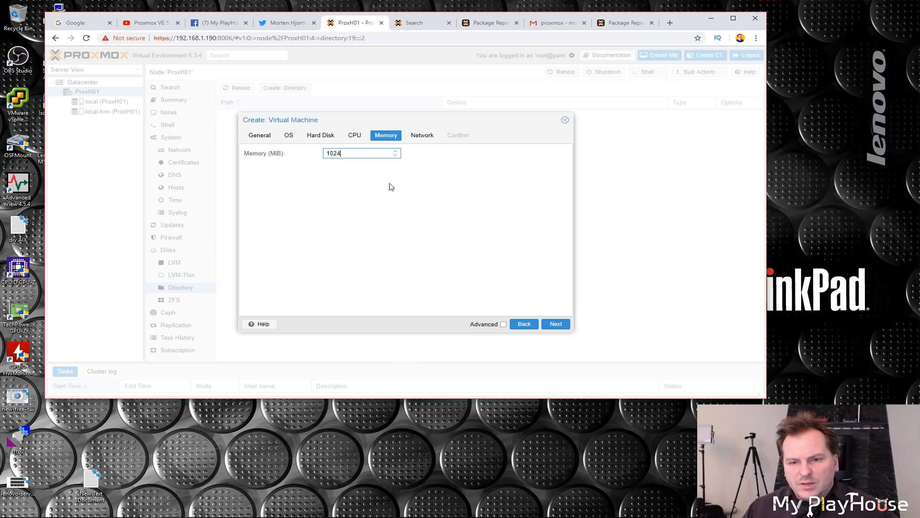
click(396, 153)
drag(342, 153, 304, 154)
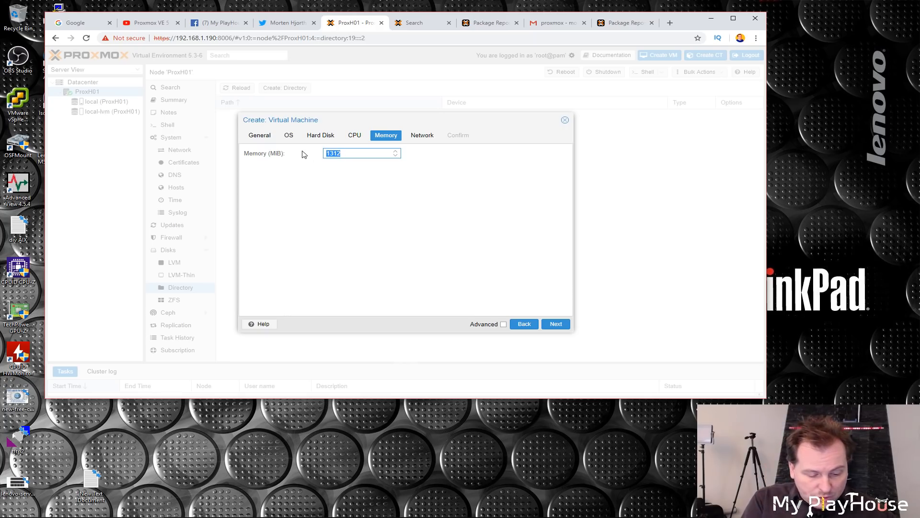
text(4096)
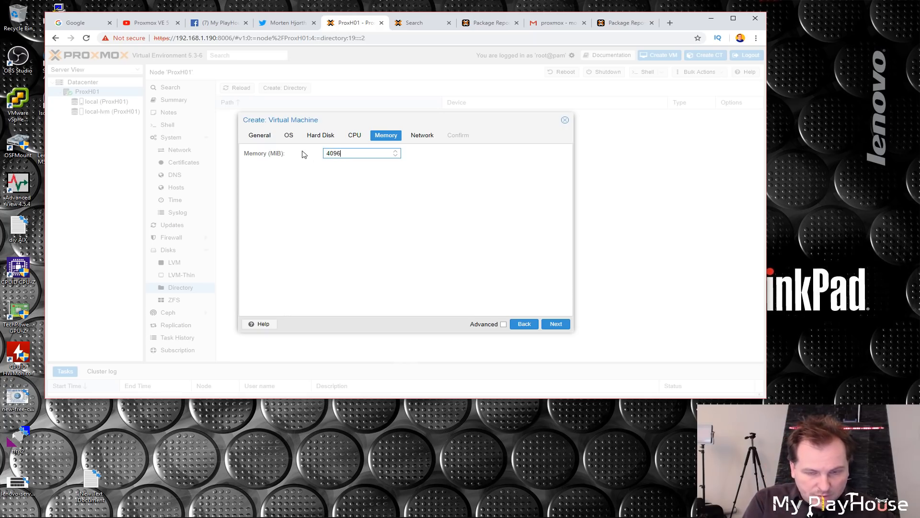
click(445, 166)
click(556, 326)
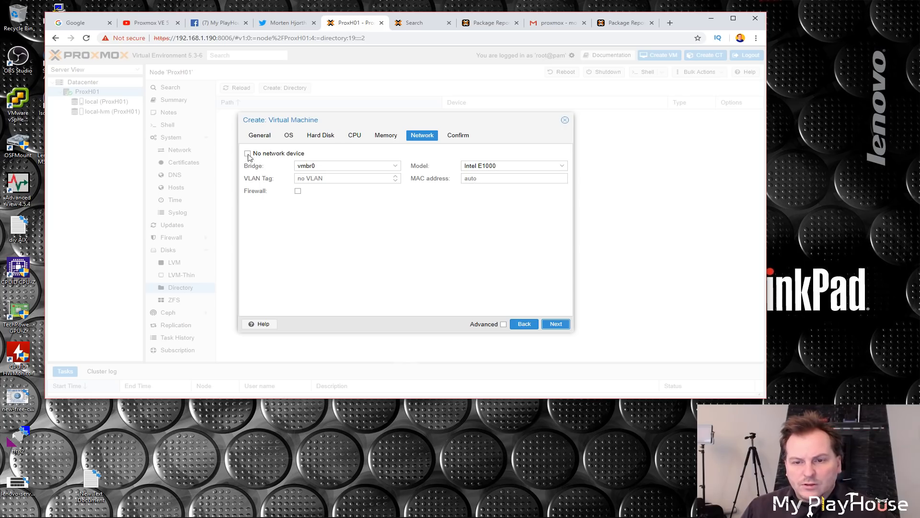
Step: Configure the network device on bridge vmbr0 with the Intel E1000 model and proceed to confirmation
click(396, 167)
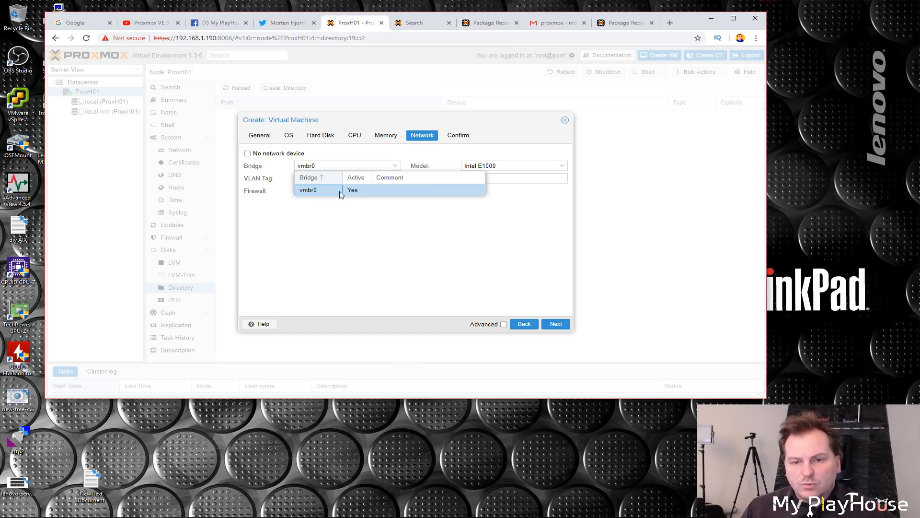
click(318, 244)
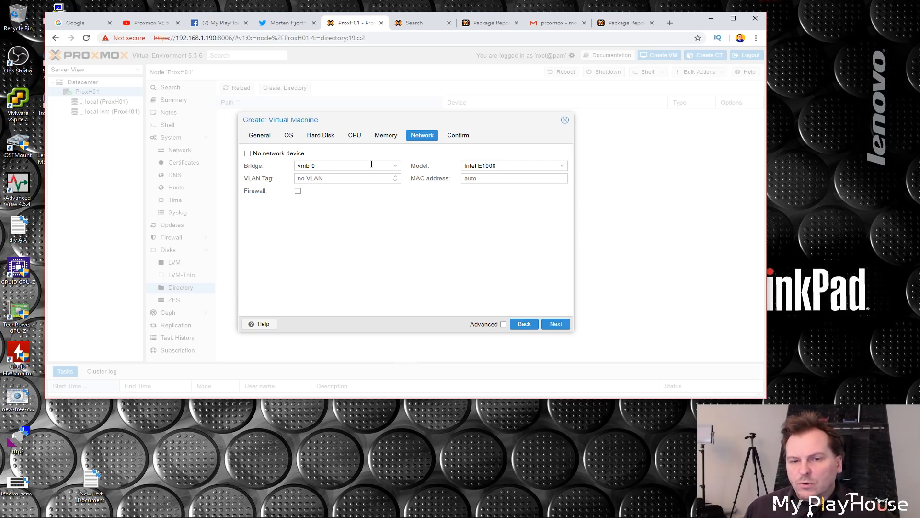
click(562, 166)
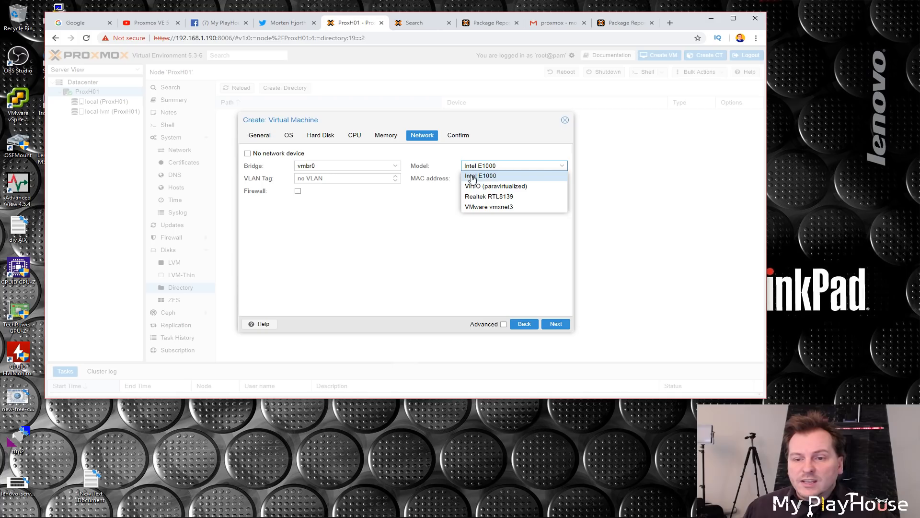
click(504, 178)
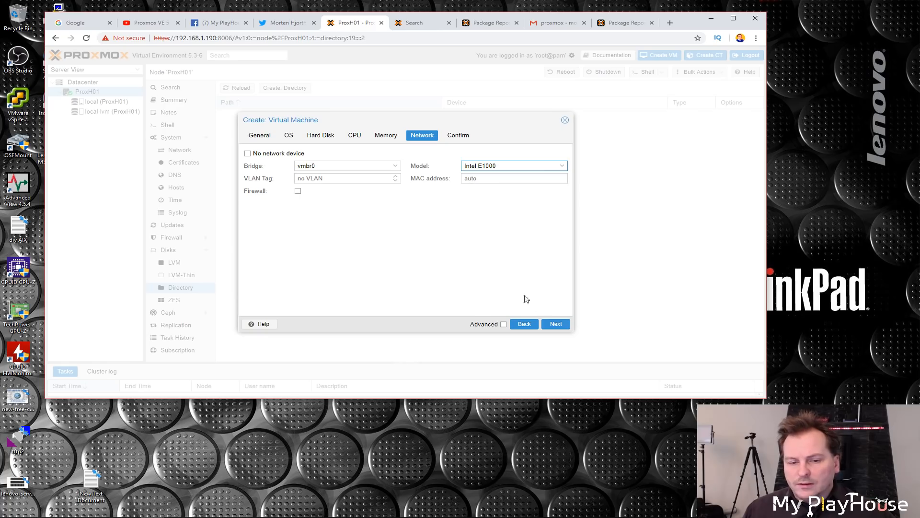
click(556, 324)
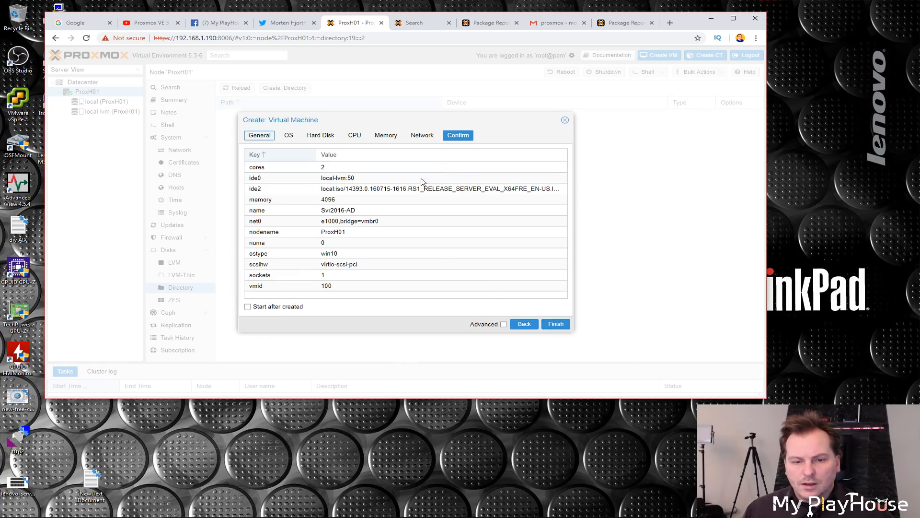
Step: Finish creating the VM and open the summary of VM 100 (Svr2016-AD)
click(562, 326)
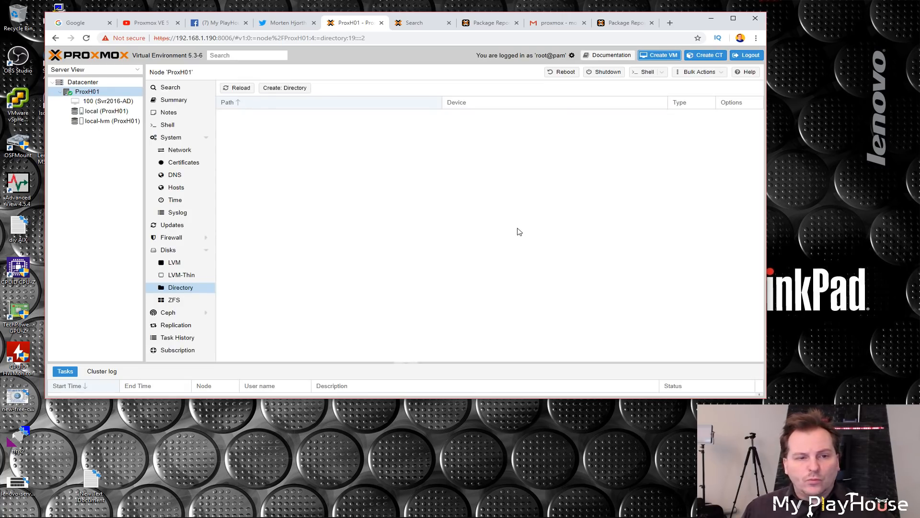
click(106, 101)
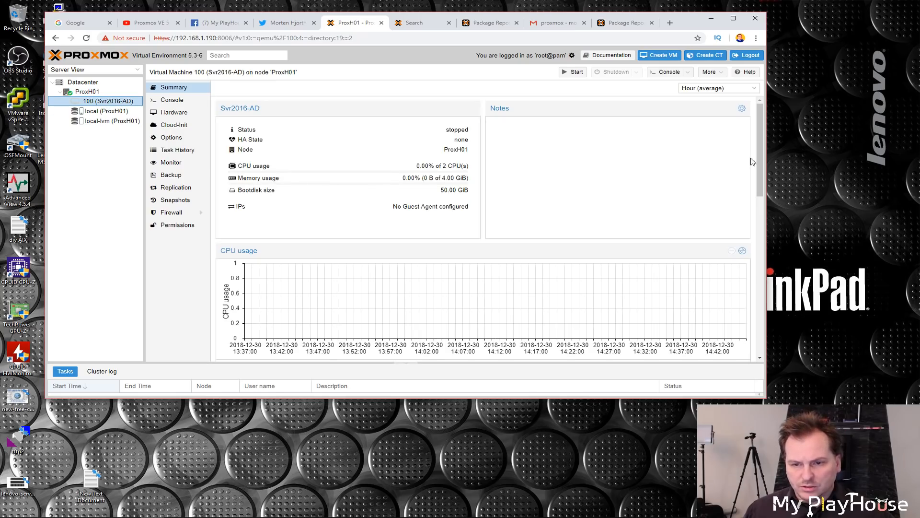
click(443, 177)
drag(450, 167, 474, 193)
click(472, 192)
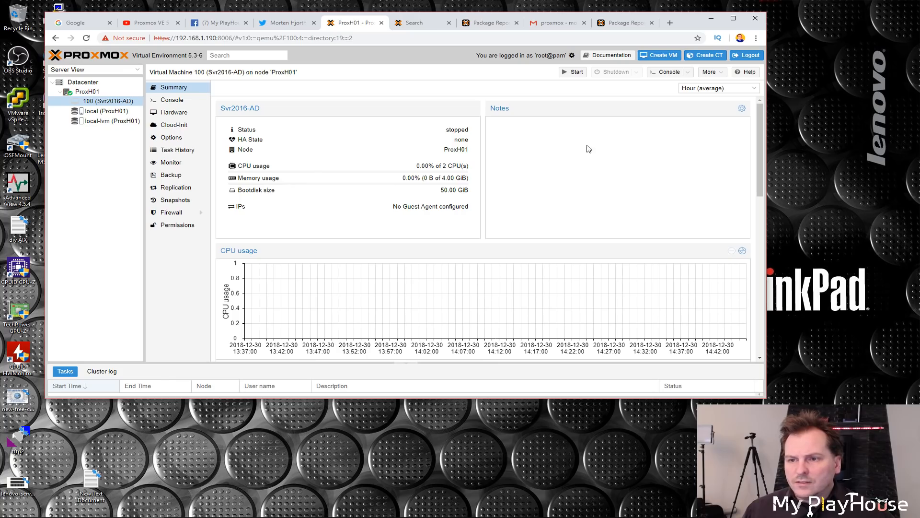
Step: Open the VM's noVNC console and start the VM
click(669, 72)
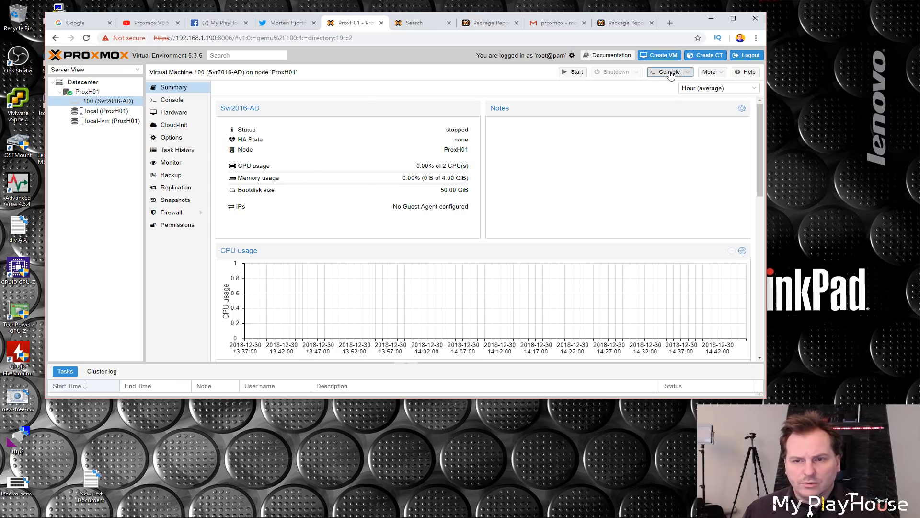
drag(185, 6, 312, 101)
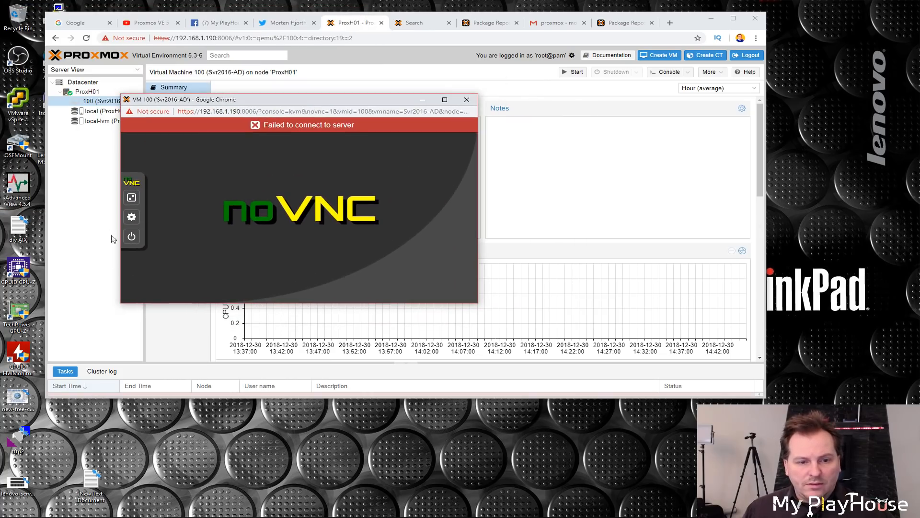
click(131, 237)
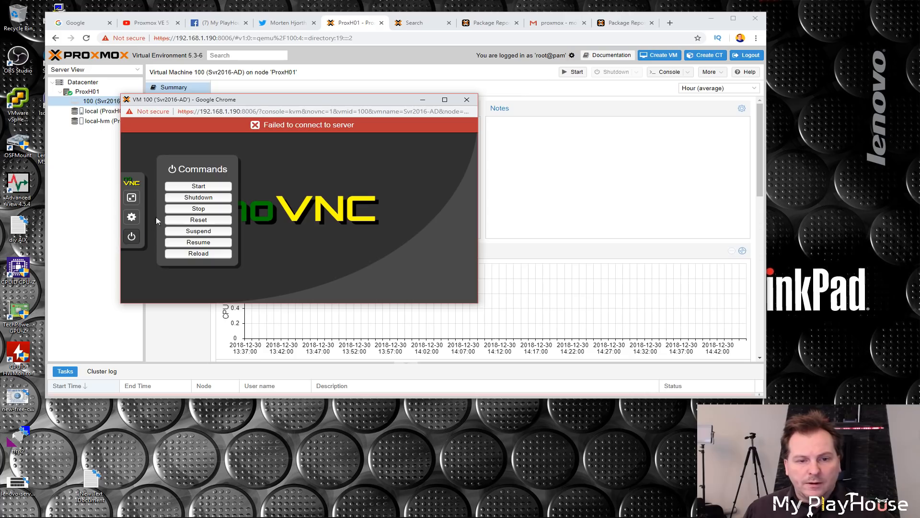
click(199, 187)
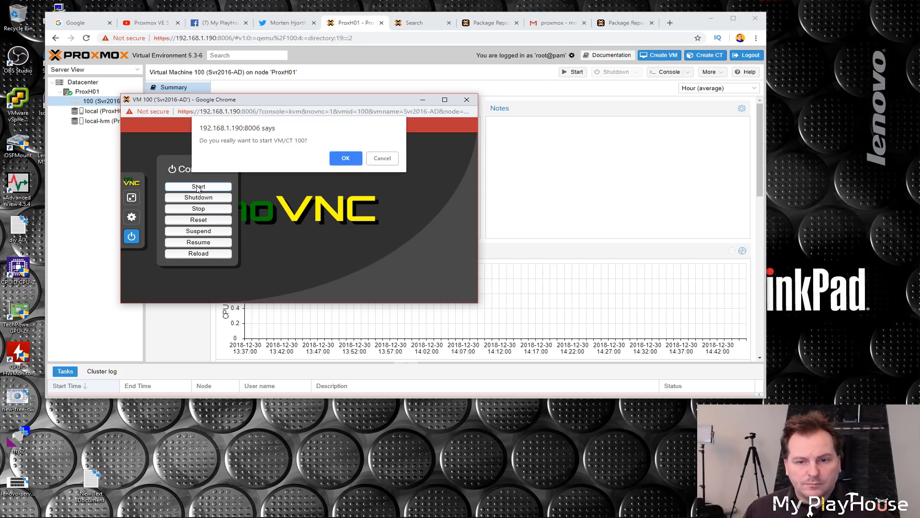
click(345, 159)
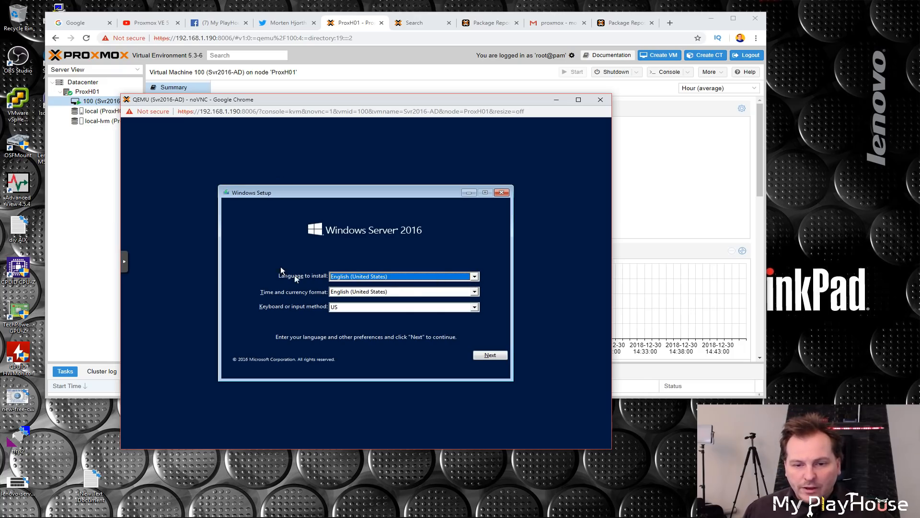
Step: In Windows Setup, set the time and currency format to Danish (Denmark) and continue
click(474, 277)
click(475, 283)
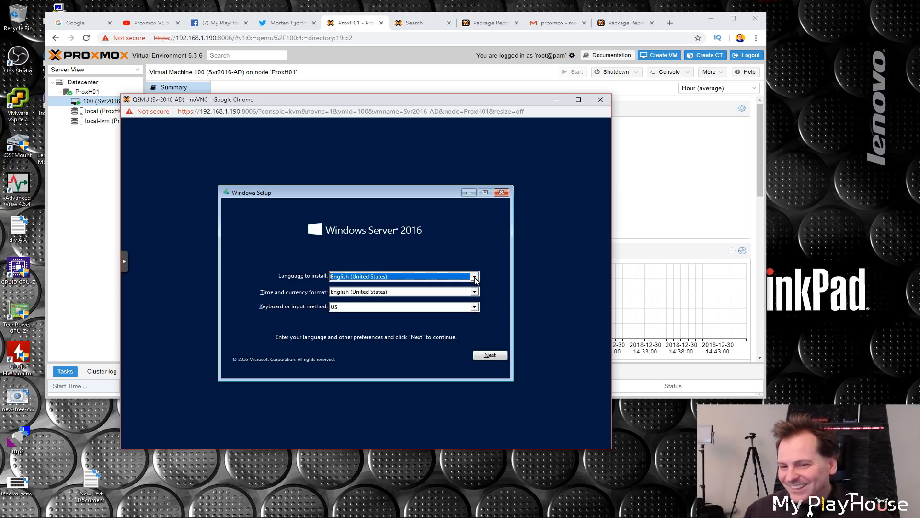
click(444, 292)
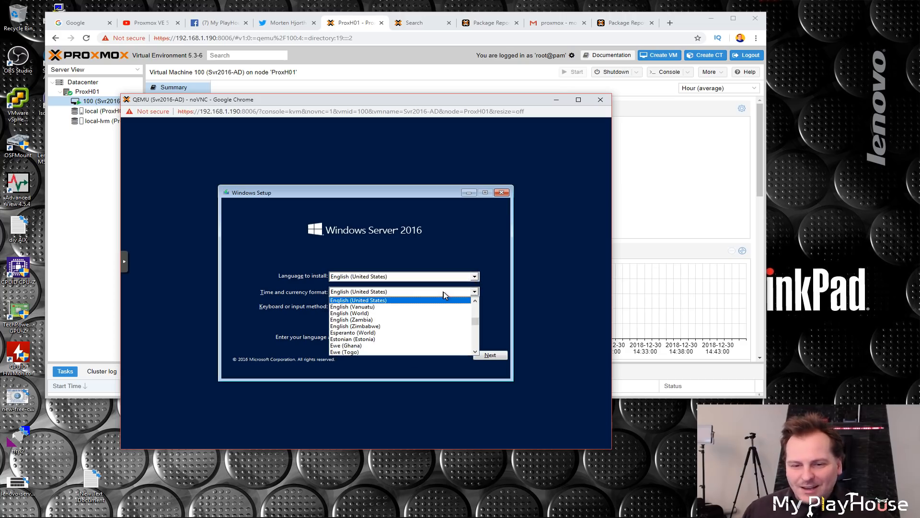
key(d)
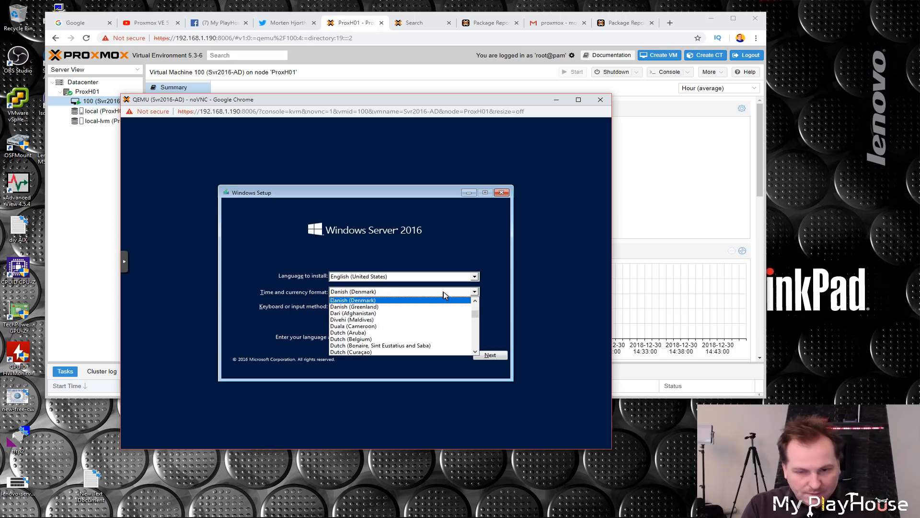
key(a)
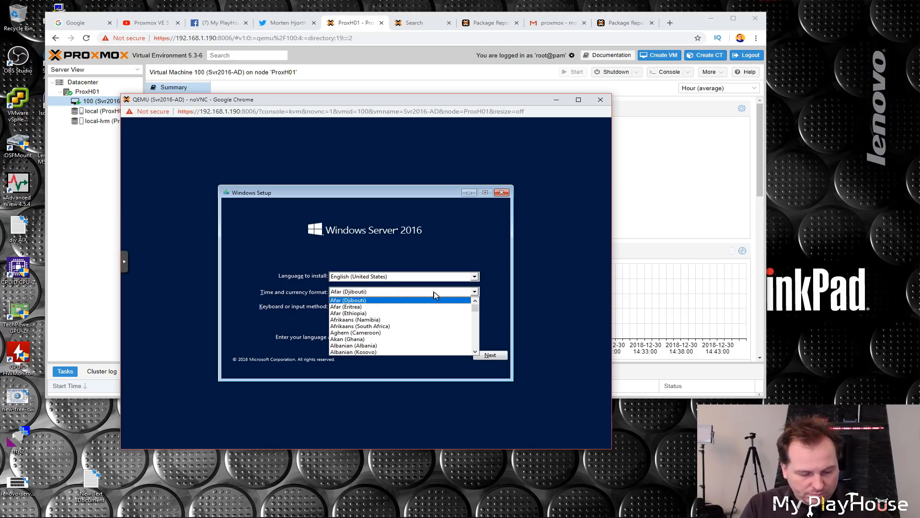
key(d)
click(343, 293)
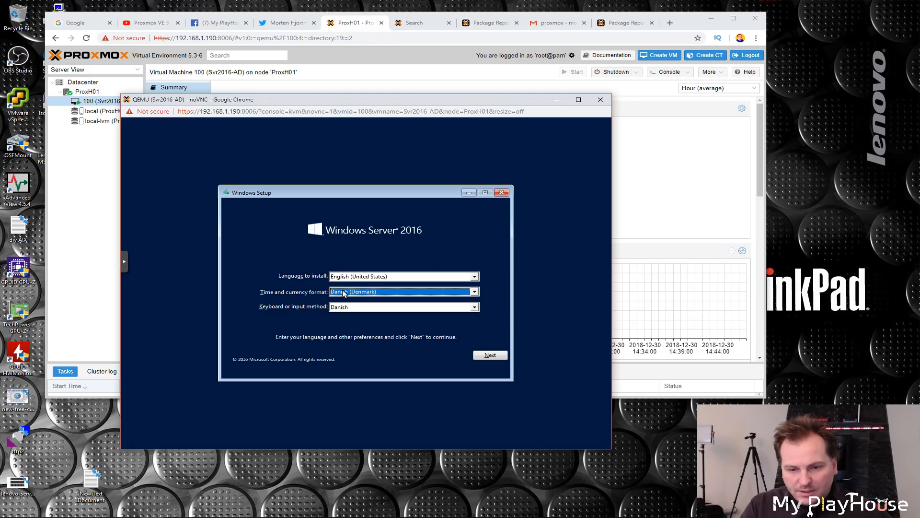
click(494, 355)
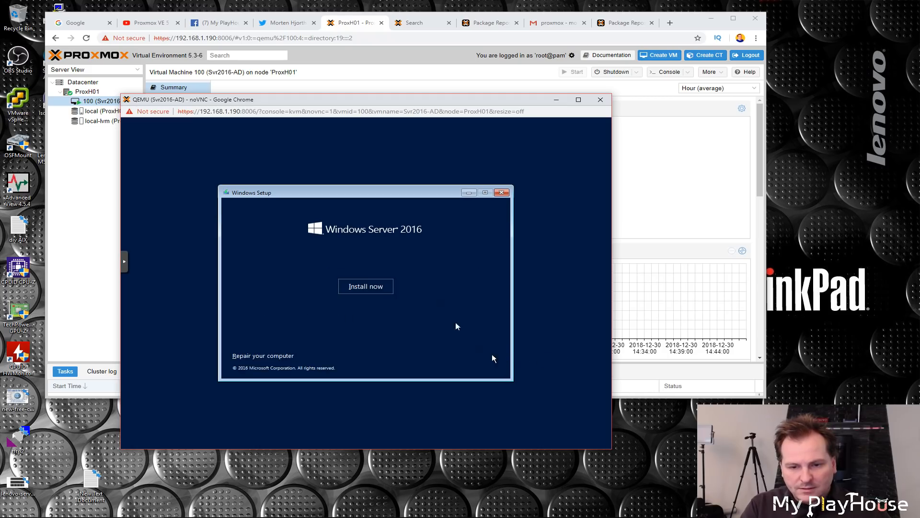
Step: Begin installation and choose Windows Server 2016 Standard Evaluation (Desktop Experience)
click(377, 289)
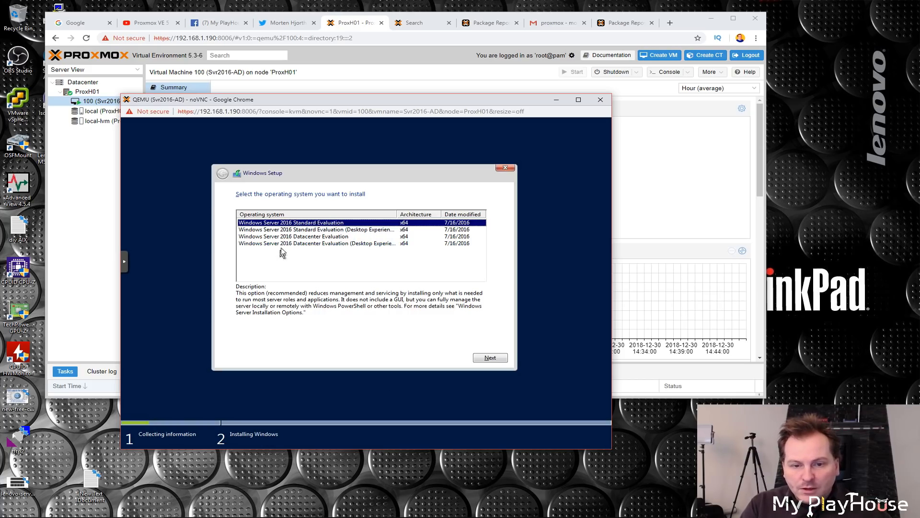
click(306, 234)
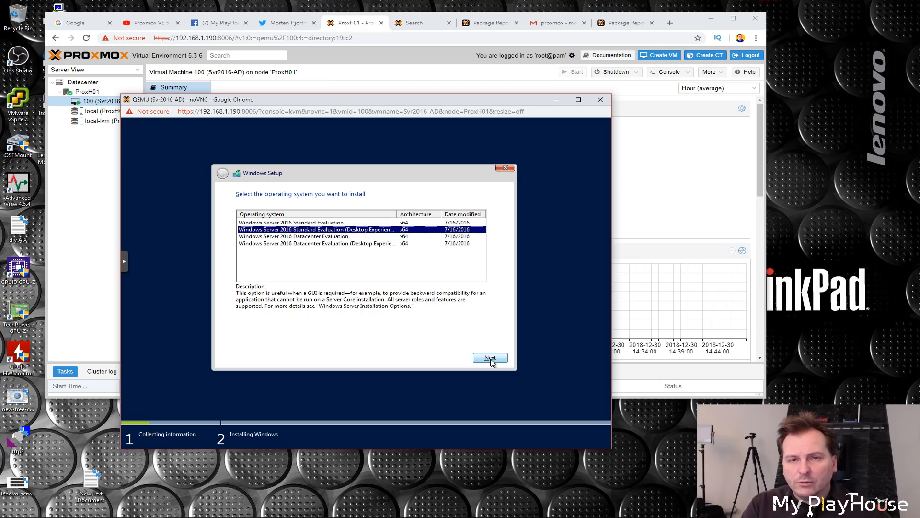
click(491, 358)
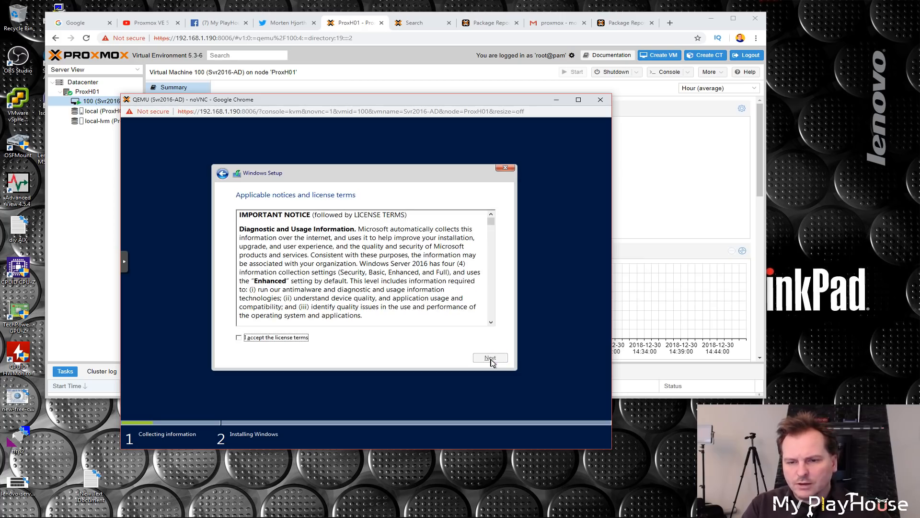
Step: Accept the license terms and install Windows onto Drive 0 Unallocated Space
click(239, 337)
click(490, 357)
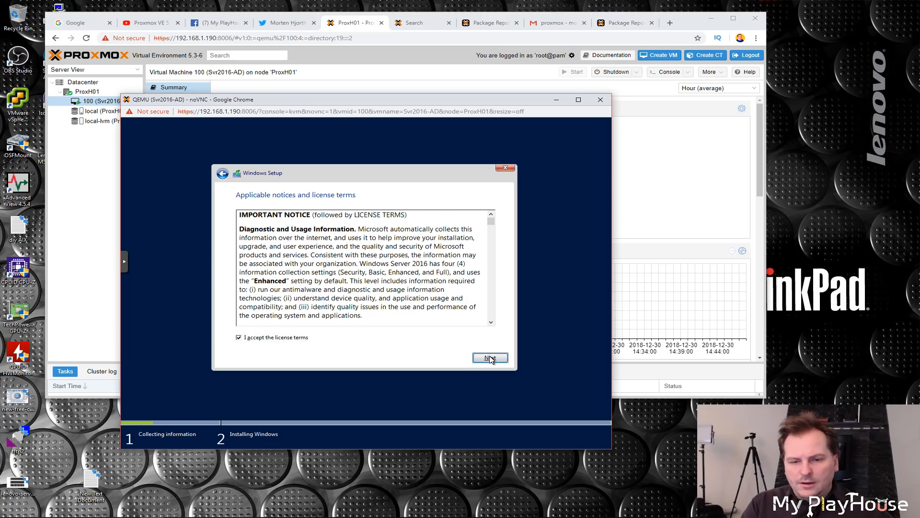
click(318, 273)
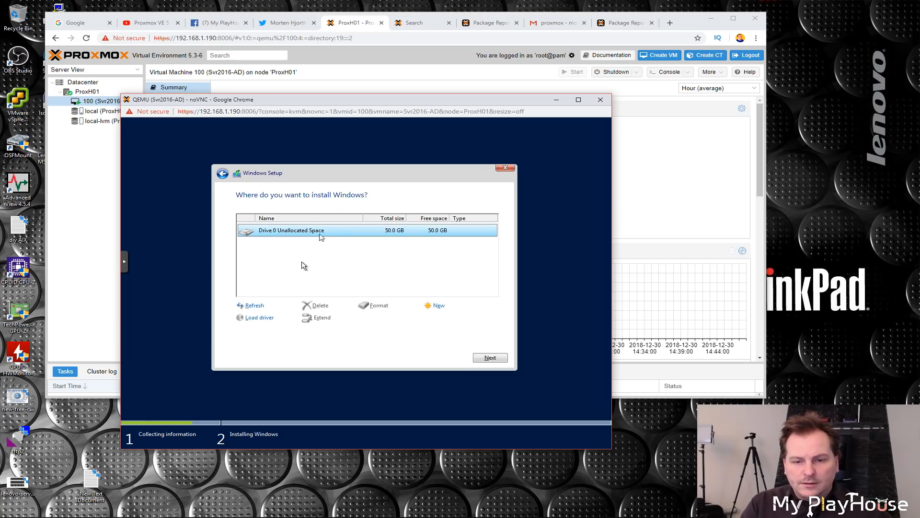
click(490, 358)
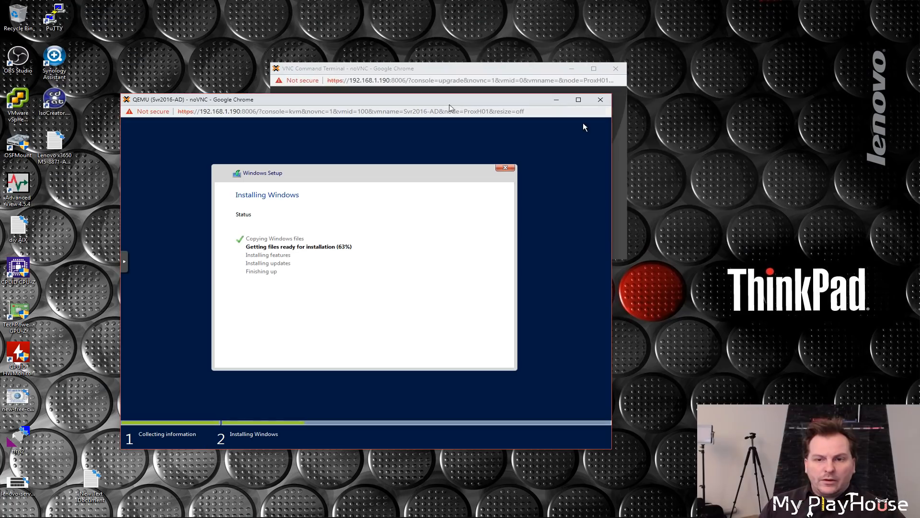
Step: Close the separate noVNC command terminal window
drag(413, 72, 507, 61)
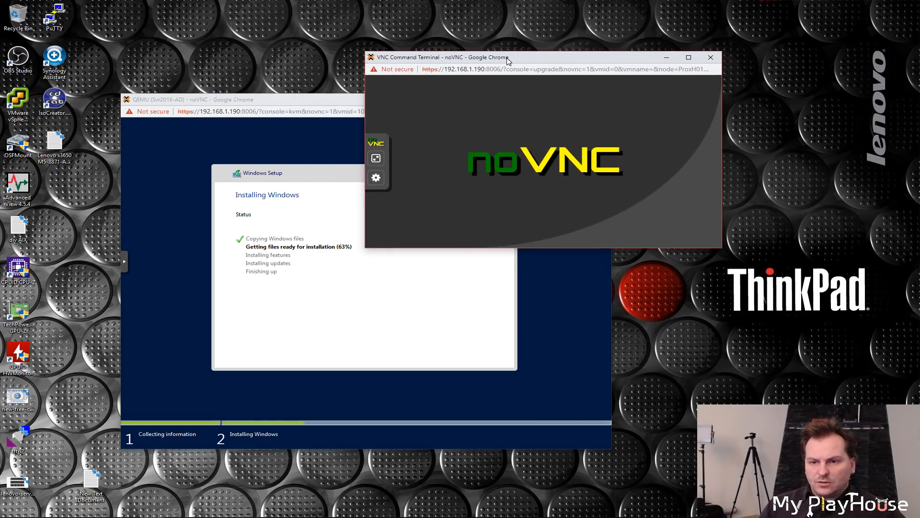
click(710, 58)
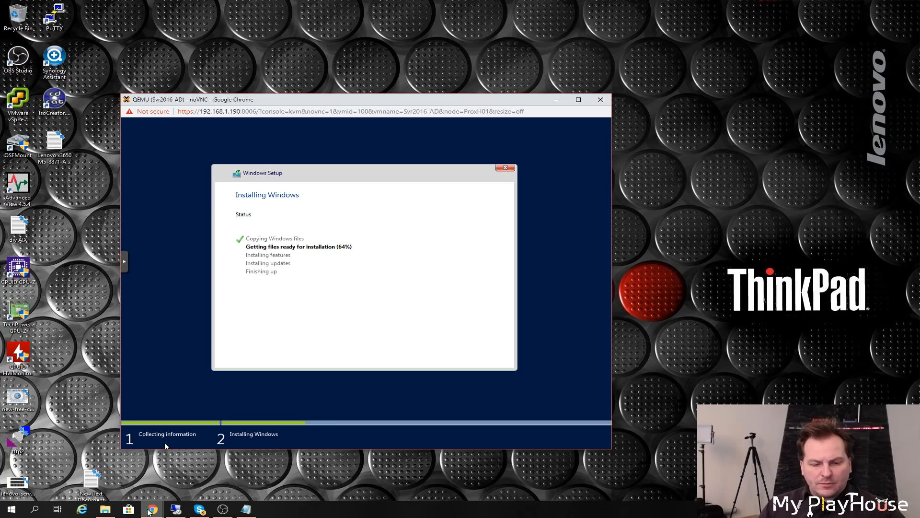
Step: Switch to the browser and review the hypervisor poll on the YouTube channel's community page
mouse_move(151, 513)
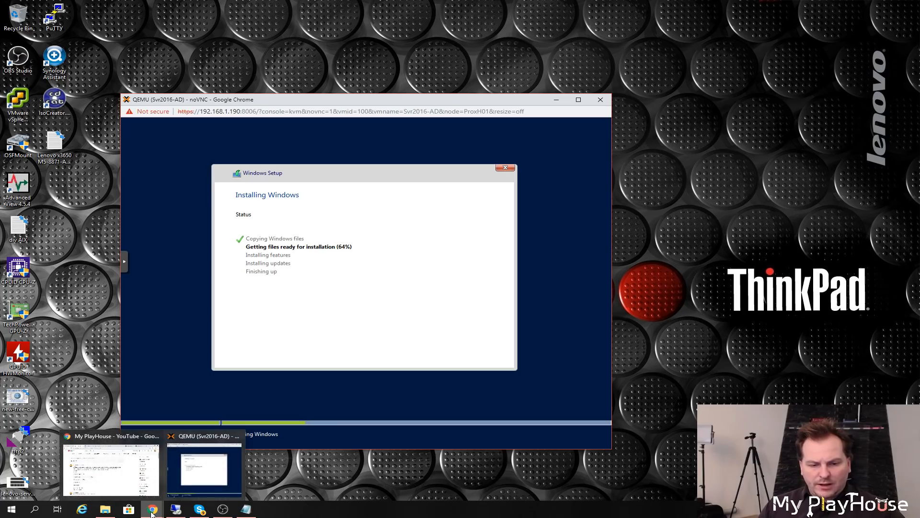
click(111, 468)
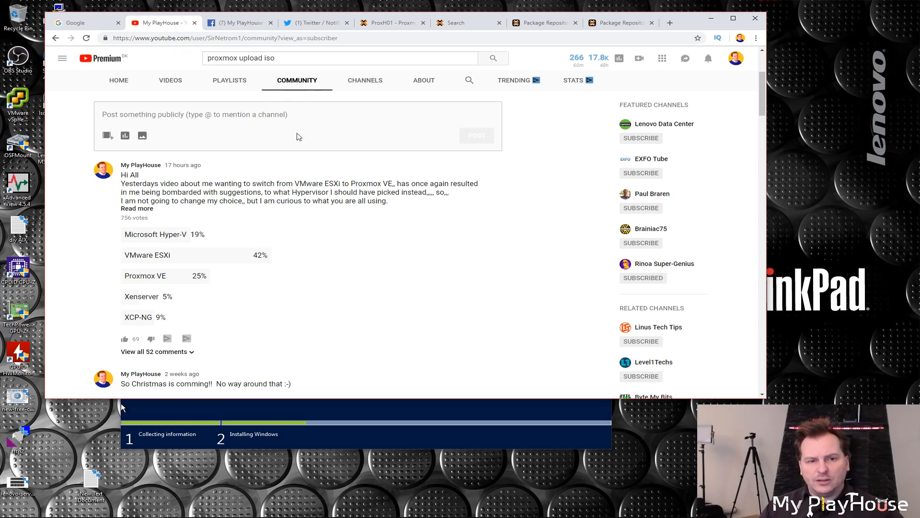
click(122, 86)
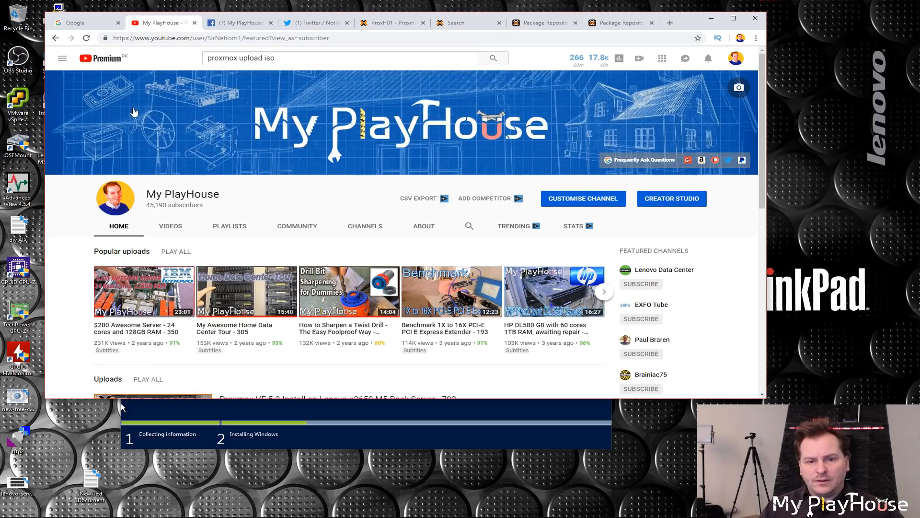
click(298, 228)
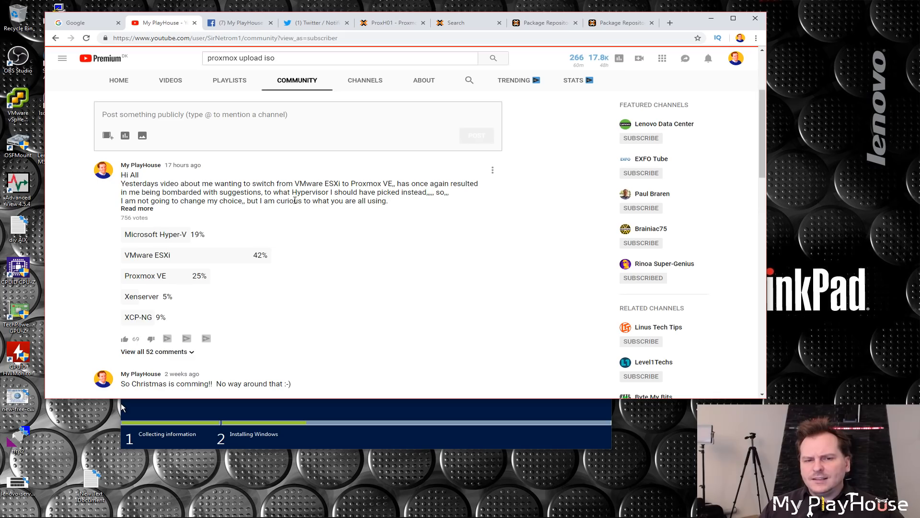
scroll(290, 194, down, 2)
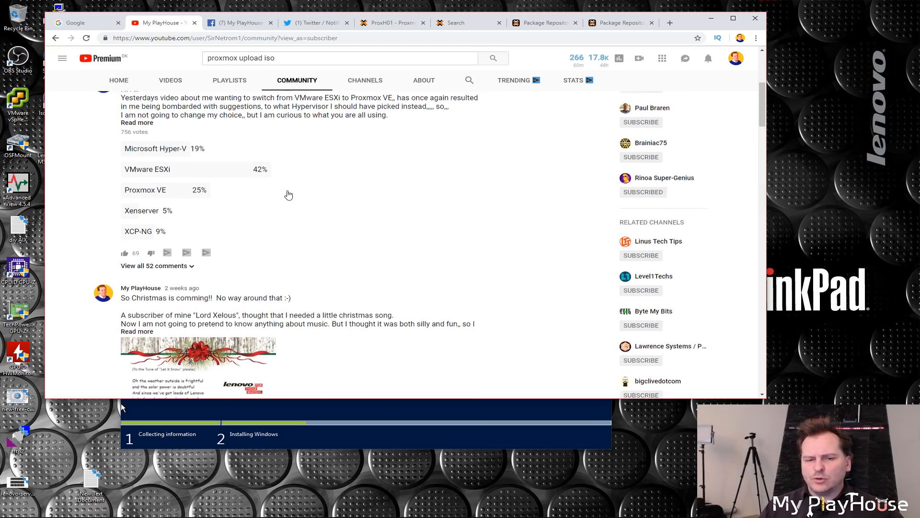
scroll(288, 194, down, 3)
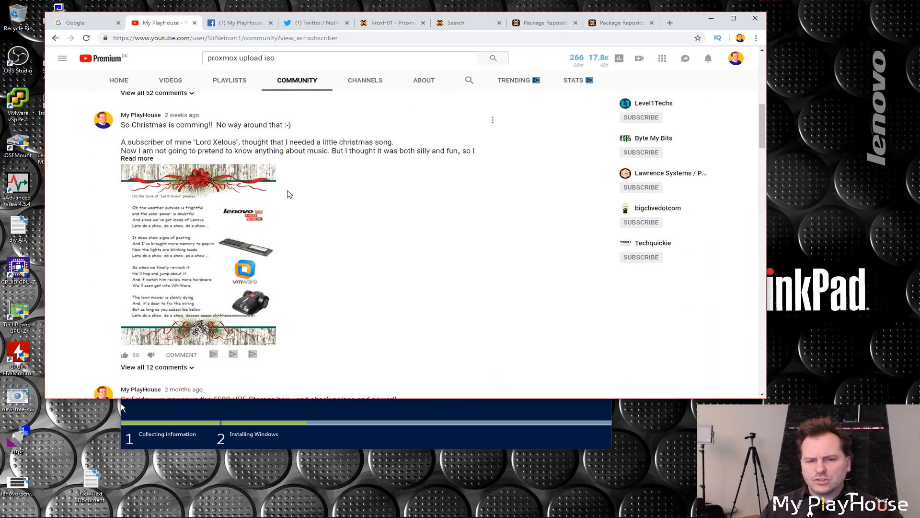
scroll(289, 193, up, 4)
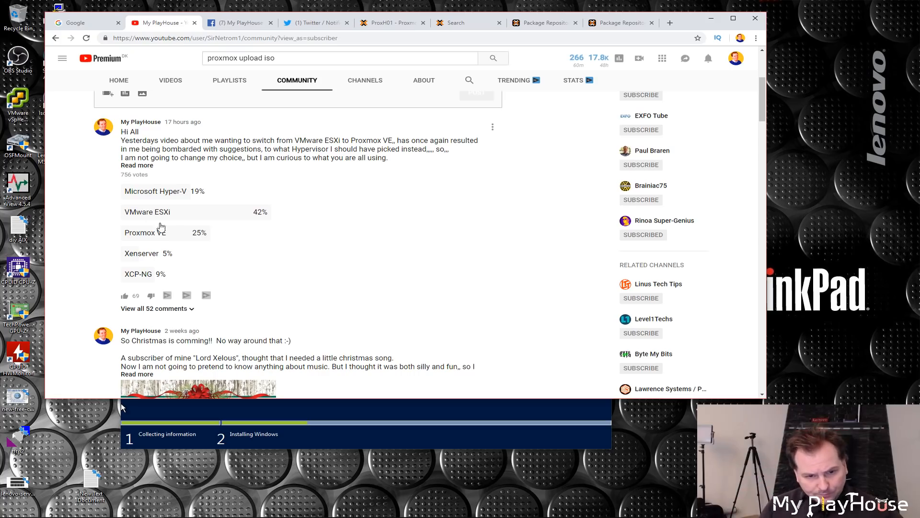
drag(171, 212, 126, 213)
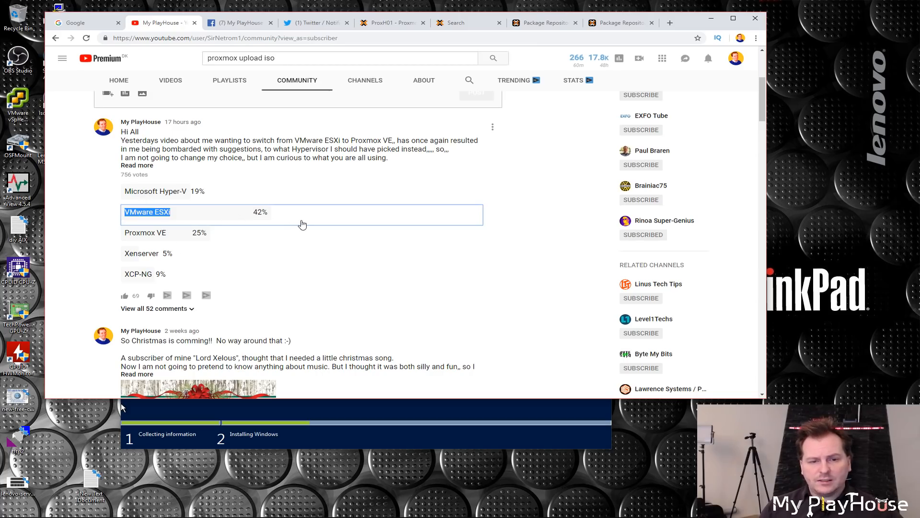
click(182, 212)
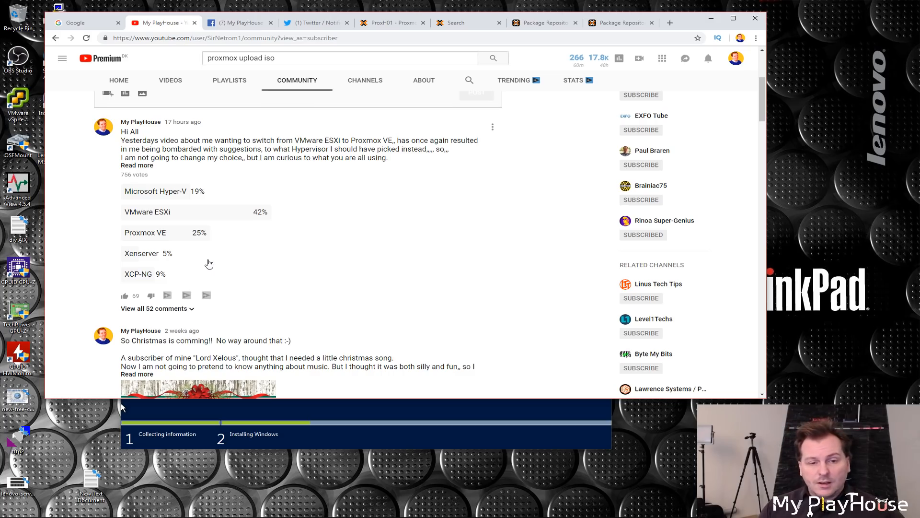
drag(169, 235, 122, 234)
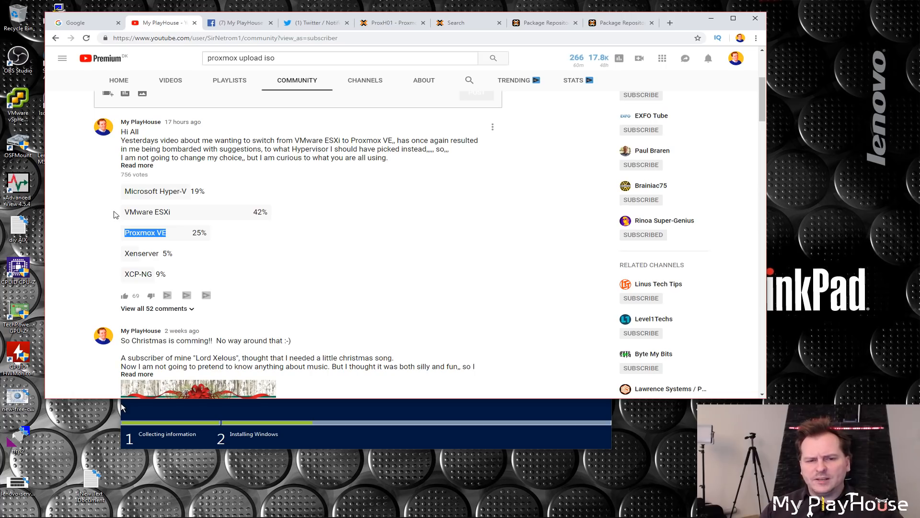
drag(182, 215, 120, 217)
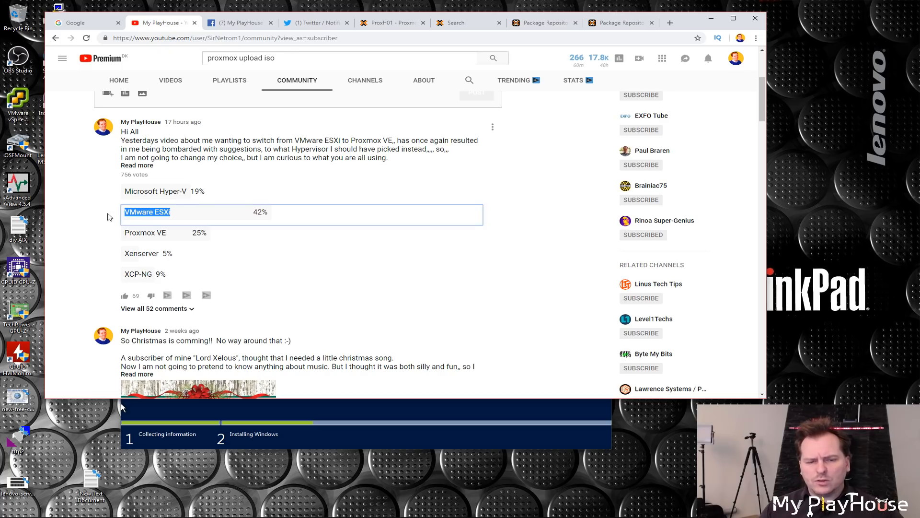
click(106, 215)
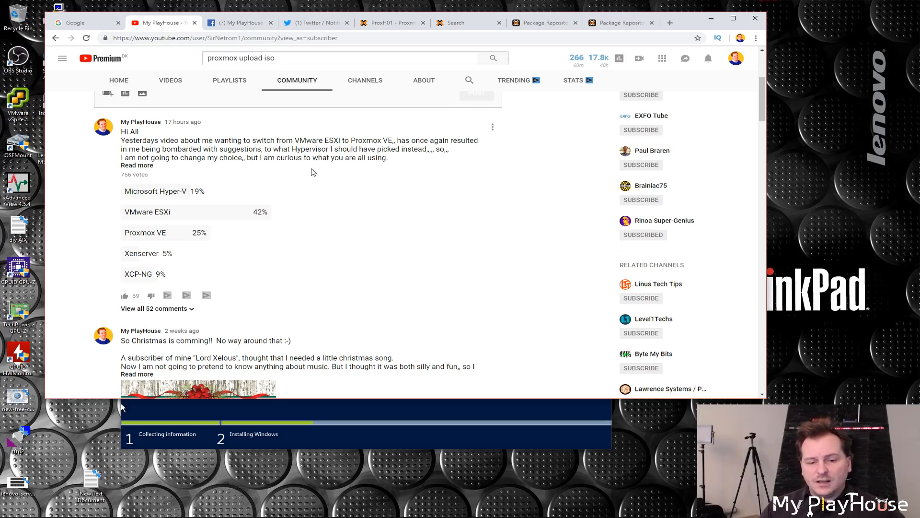
click(711, 19)
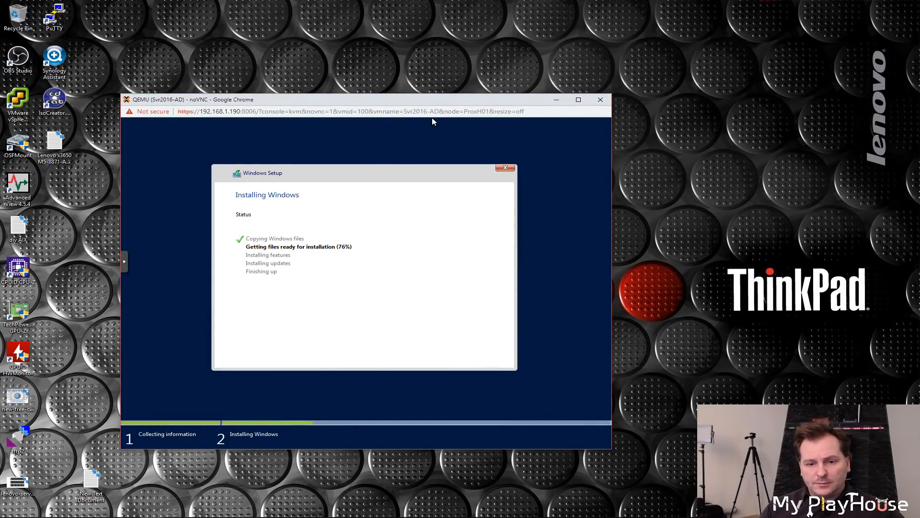
Step: Examine the VM's status, CPU and memory usage on its Proxmox summary page
drag(432, 117, 432, 91)
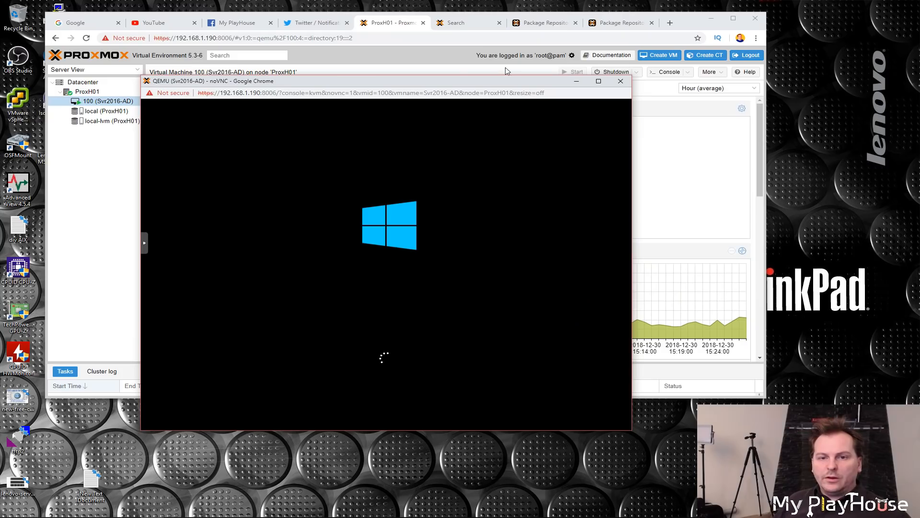
drag(417, 83, 404, 101)
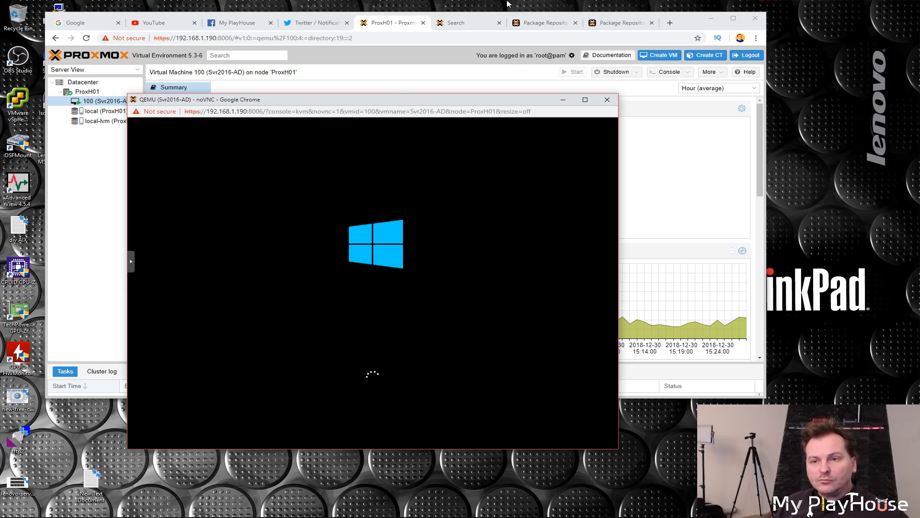
click(685, 18)
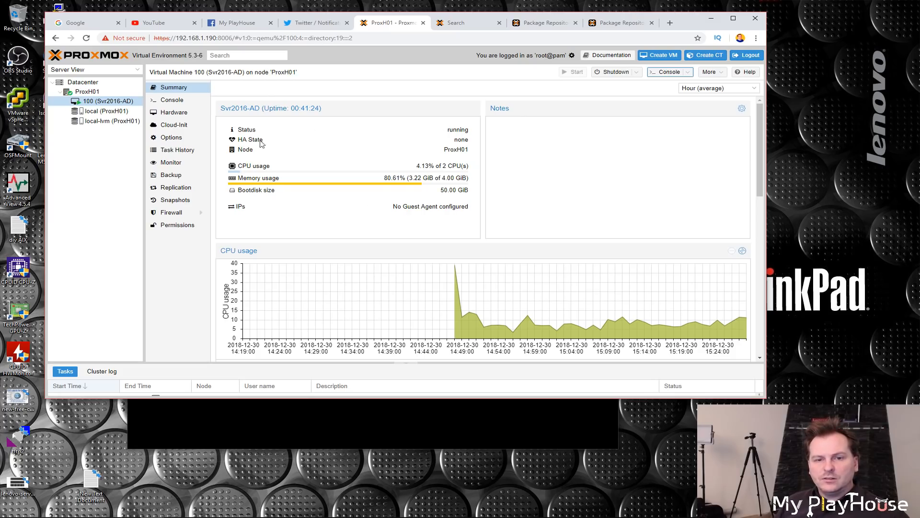
drag(238, 140, 265, 140)
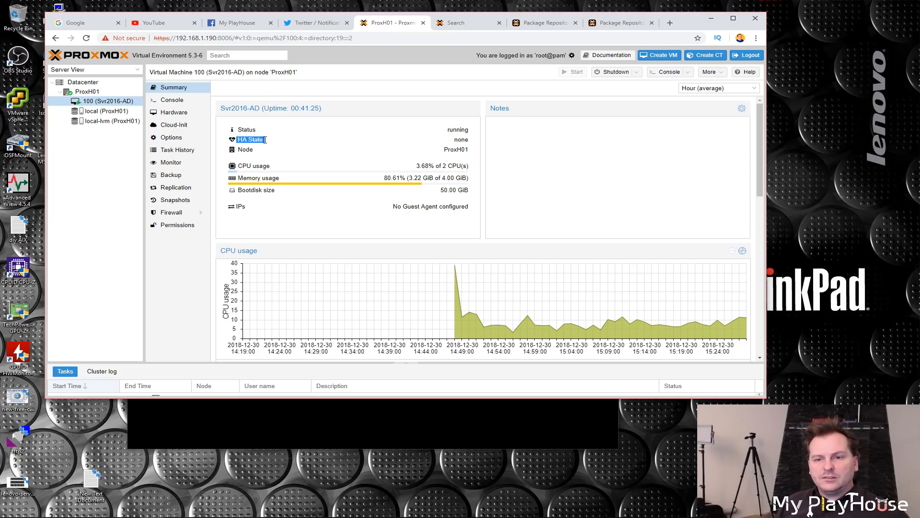
click(441, 157)
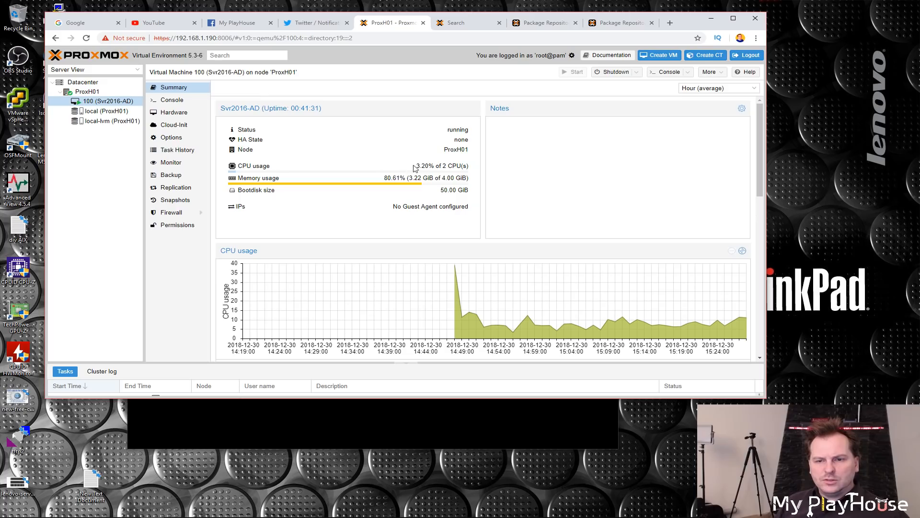
drag(417, 165, 427, 167)
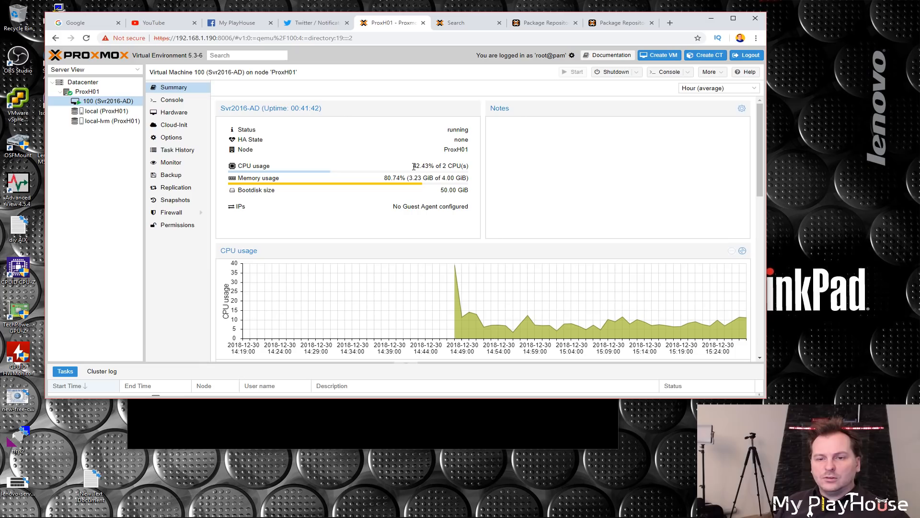
drag(413, 167, 462, 165)
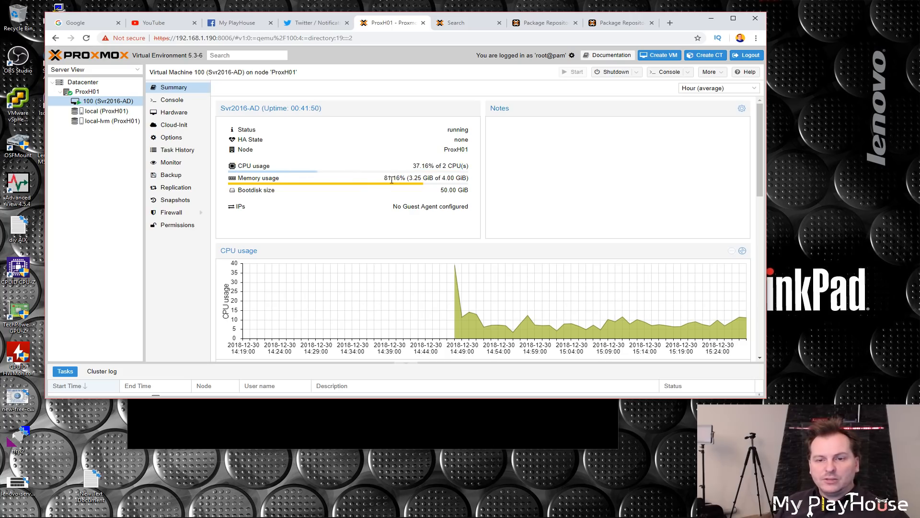
drag(385, 177, 404, 178)
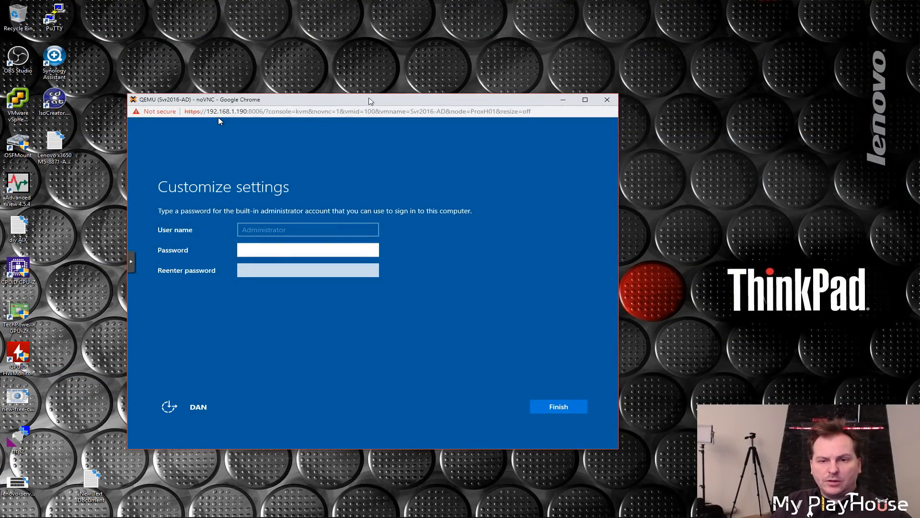
Step: Enter and re-enter the built-in Administrator account password in Customize settings and finish setup
click(391, 53)
drag(366, 103, 365, 44)
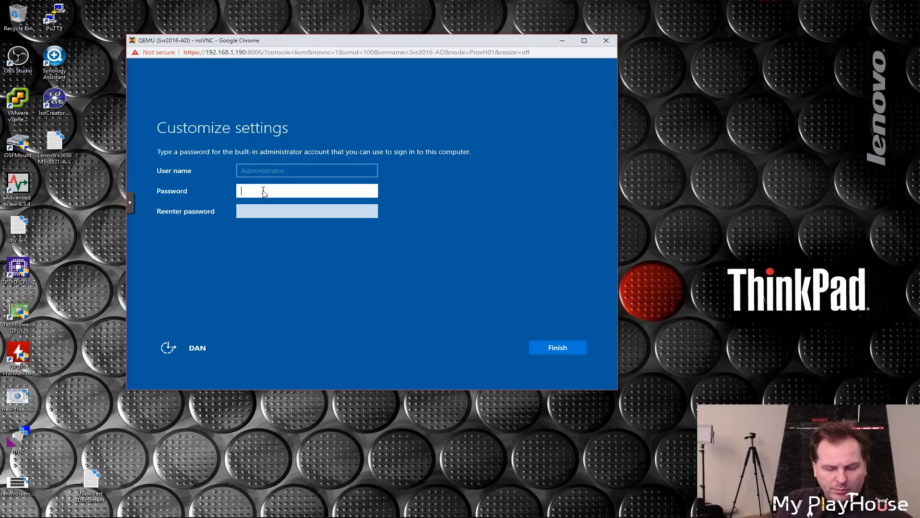
text(•••••••)
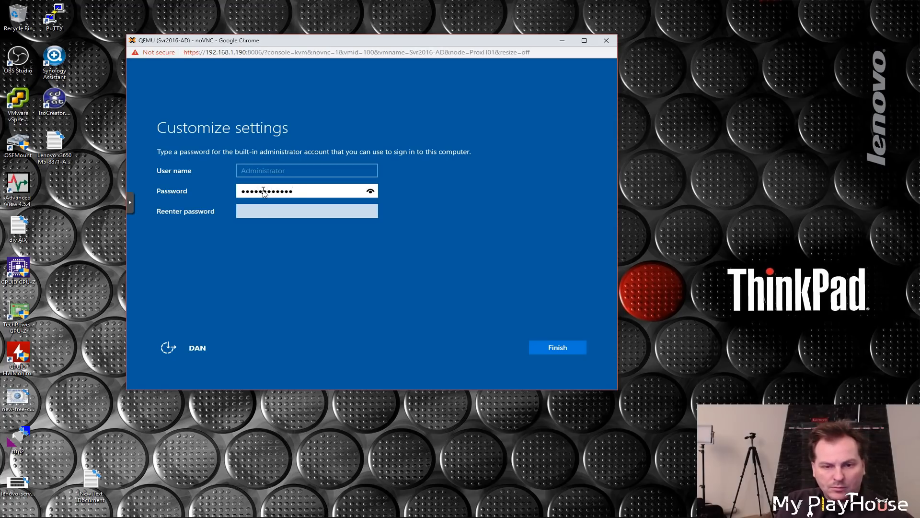
click(264, 211)
text(•••••••••••••)
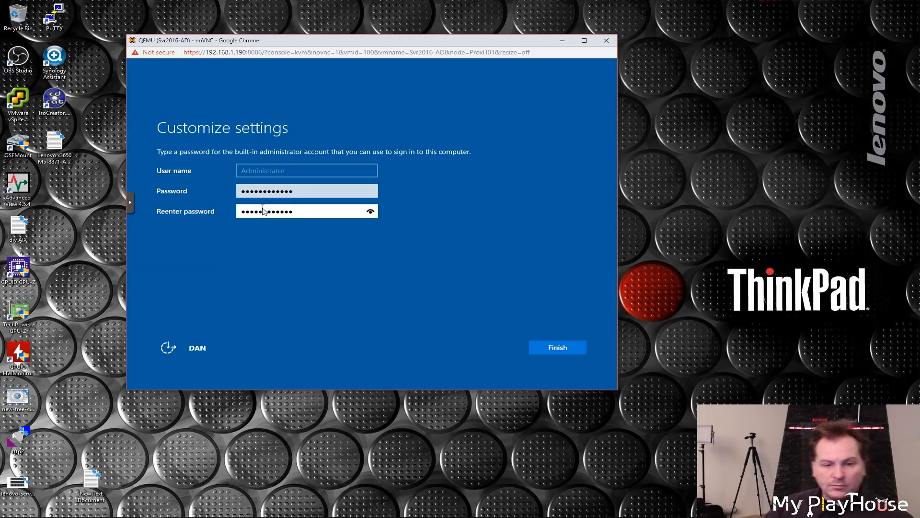
click(551, 349)
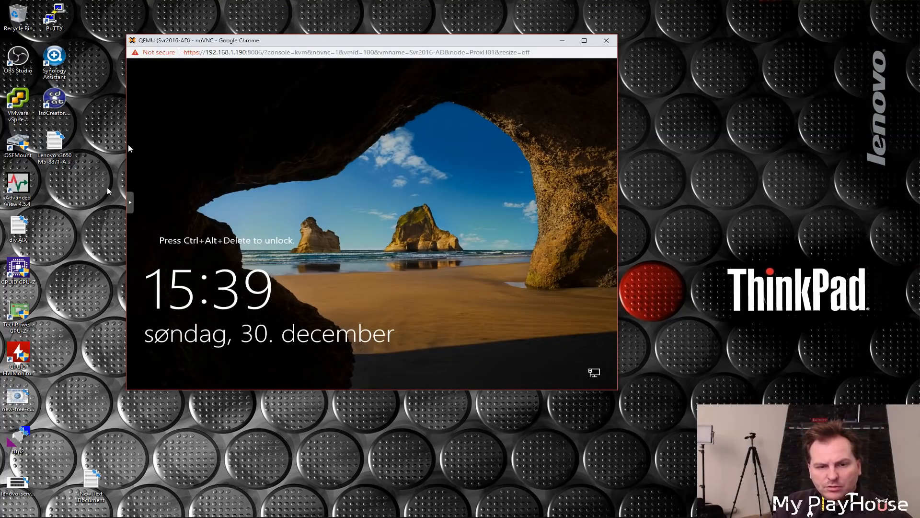
Step: Send Ctrl+Alt+Delete through the noVNC extra keys and sign in as Administrator with the account password
click(130, 202)
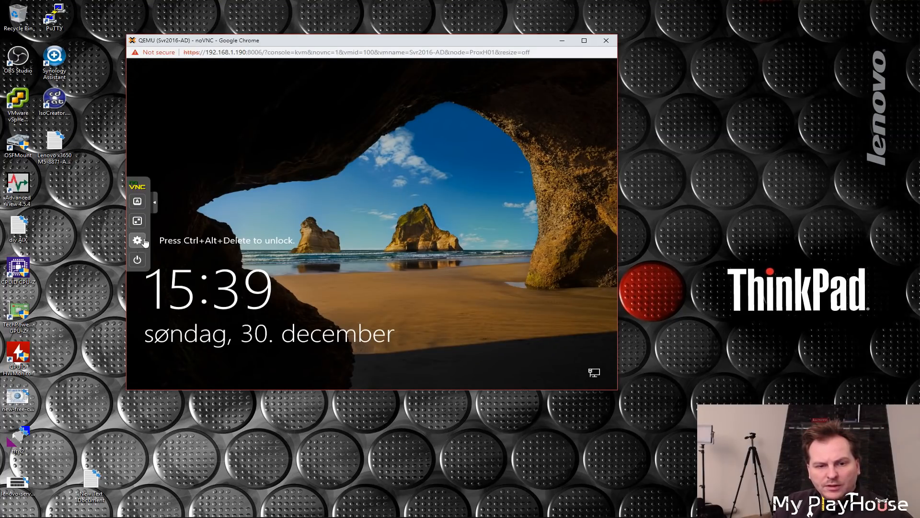
click(137, 202)
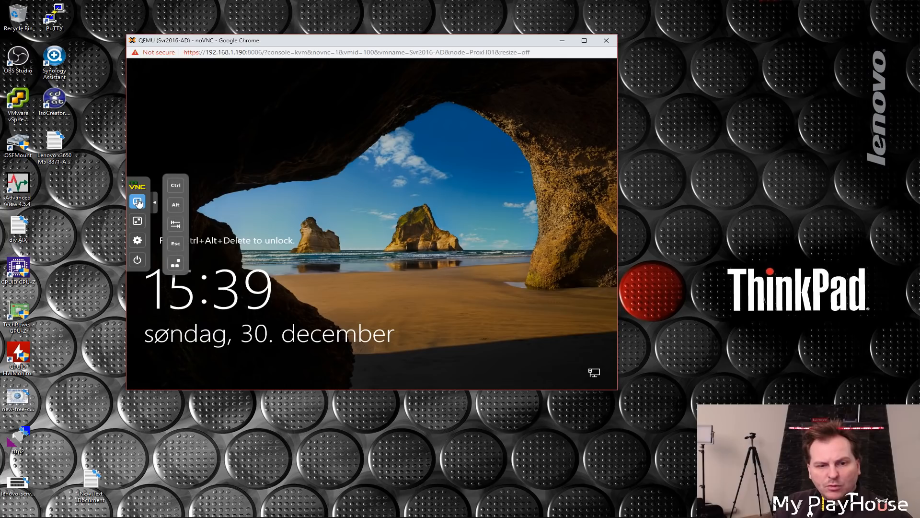
click(176, 264)
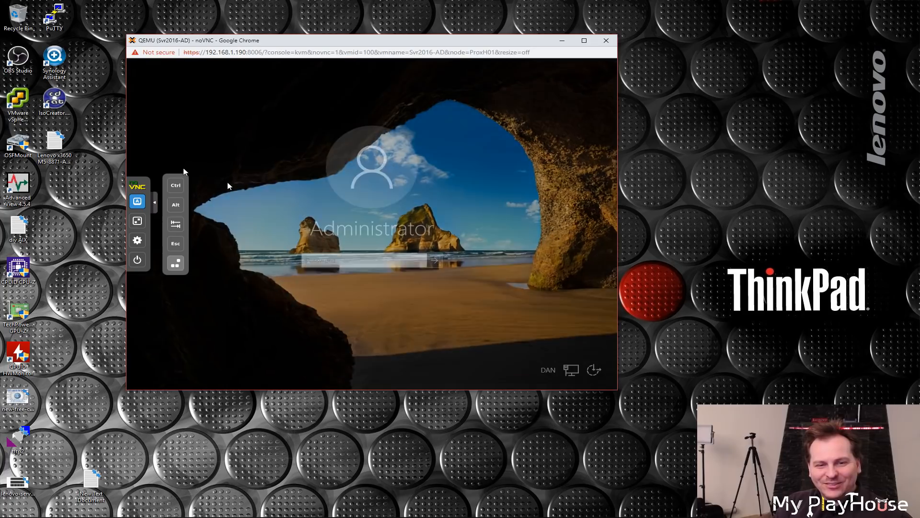
text(*********)
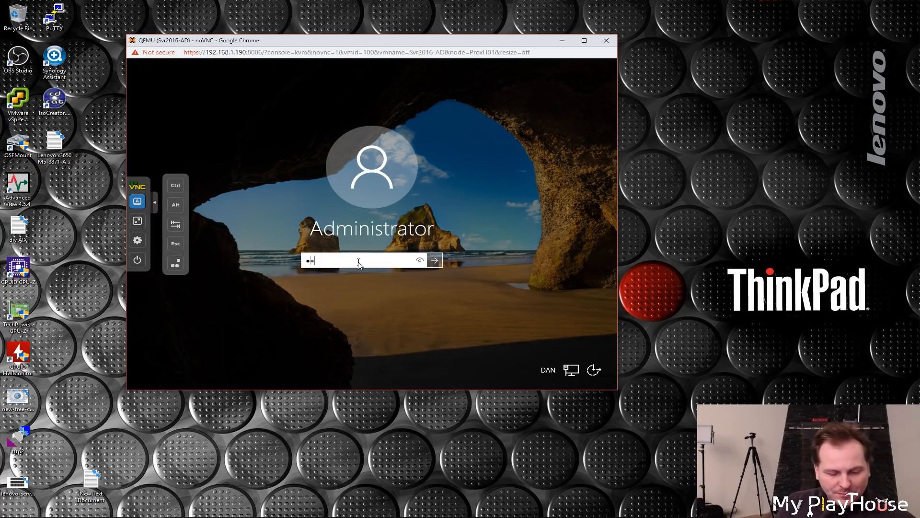
key(Return)
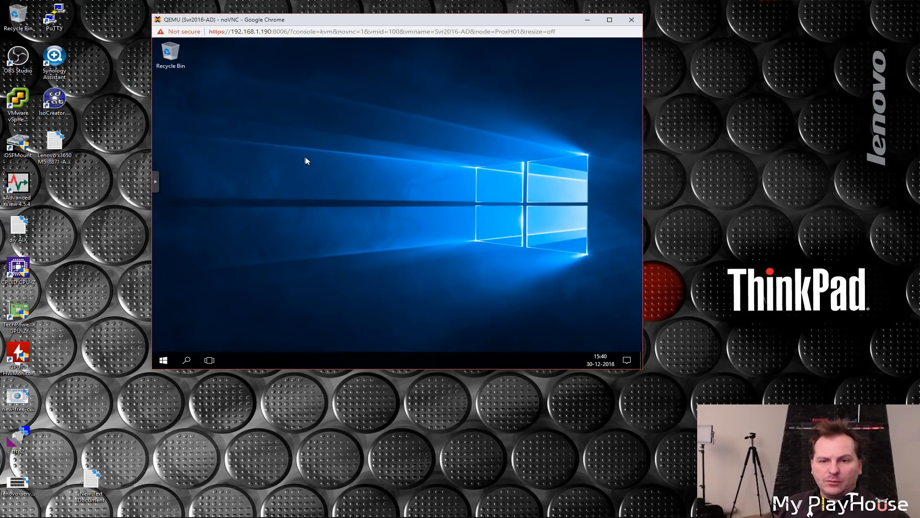
Step: Open Computer Management from the quick-link menu and allow the PC to be discoverable on the network
right_click(163, 361)
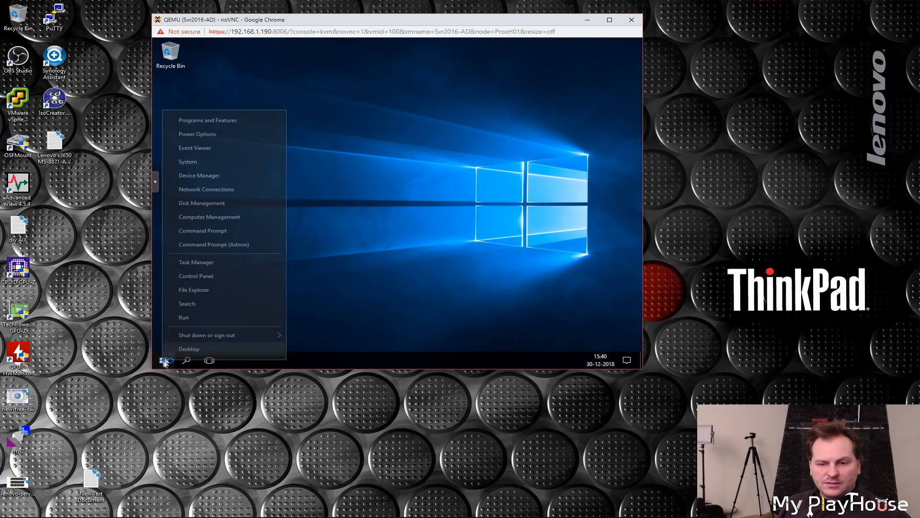
click(211, 217)
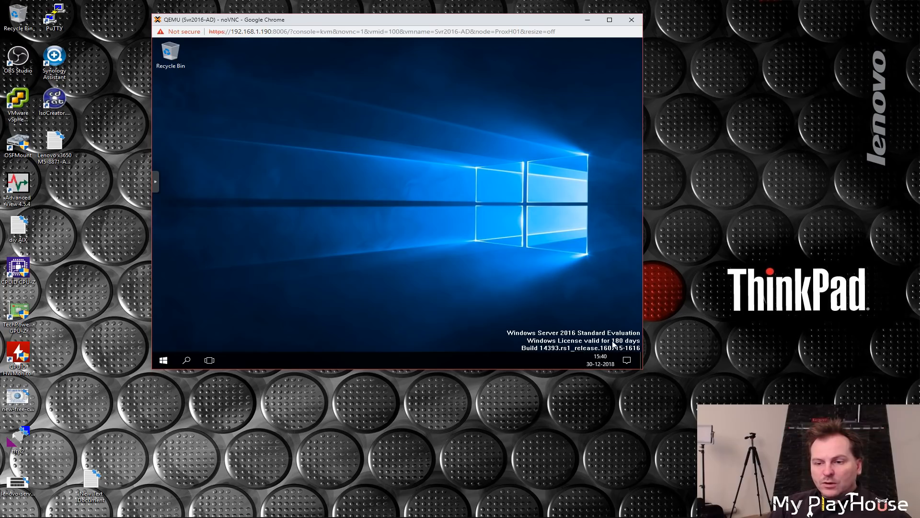
key(super+x)
click(202, 215)
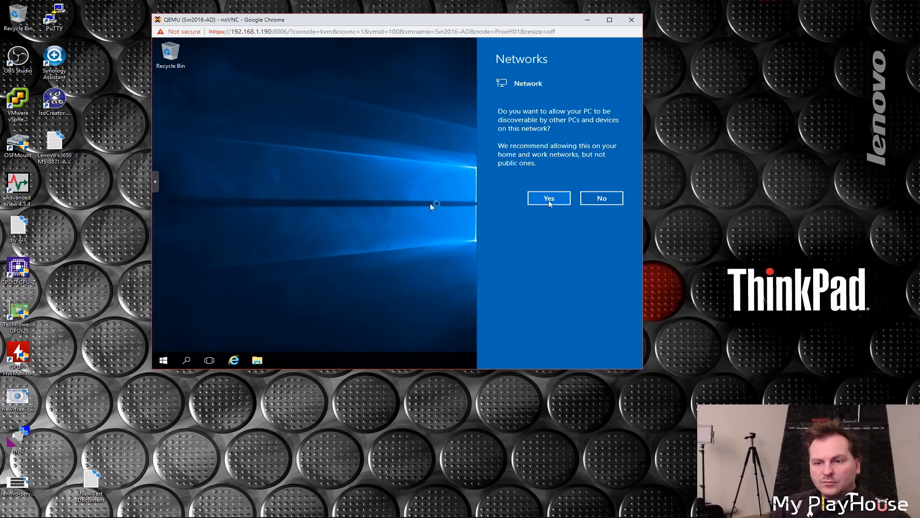
click(549, 198)
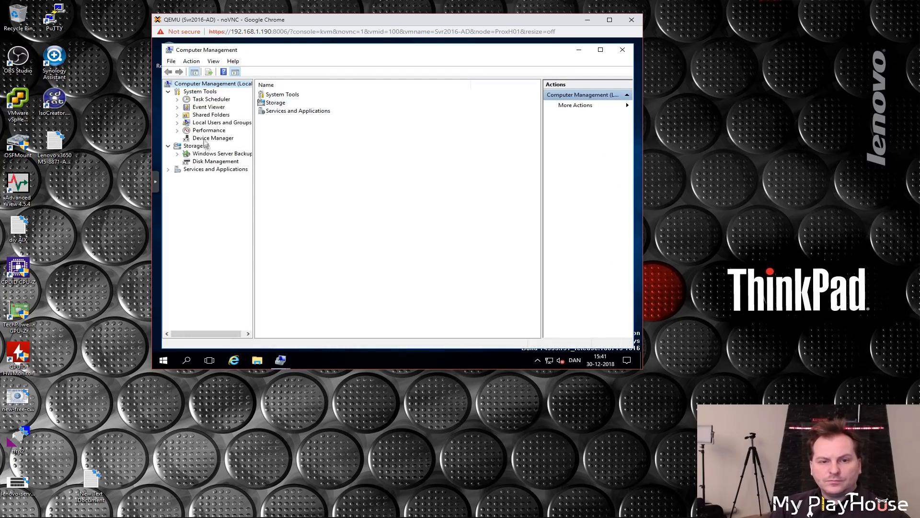
Step: Inspect the unrecognised PCI Device under Other devices in Device Manager, then close Computer Management
click(204, 139)
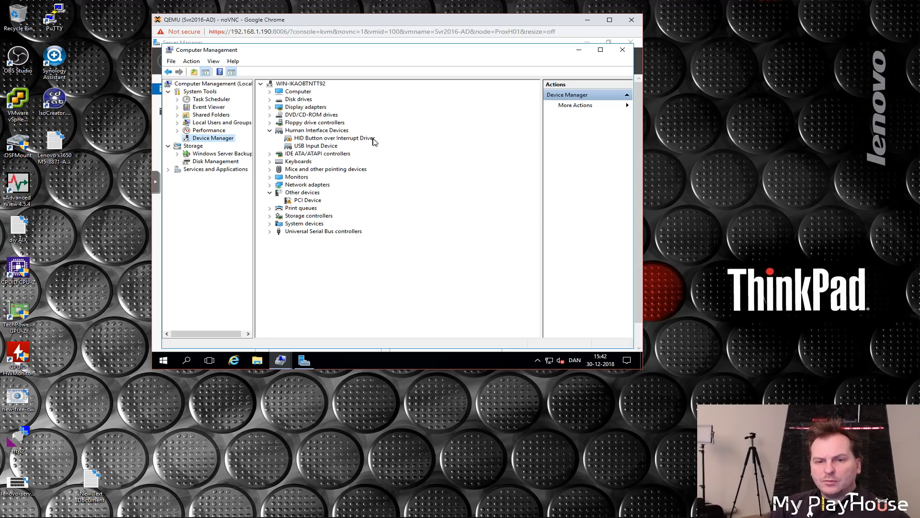
click(308, 201)
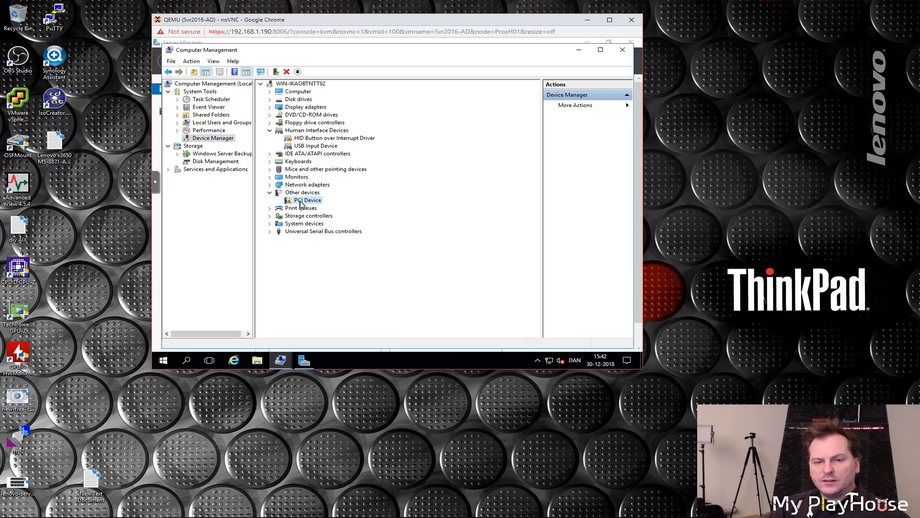
click(623, 51)
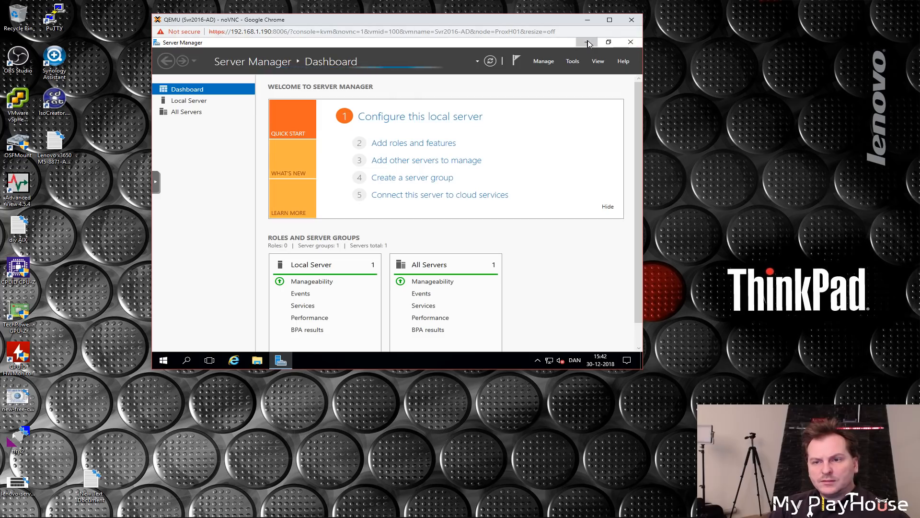
Step: Minimize Server Manager, open This PC and eject the Windows Server installation disc from CD Drive D:
click(587, 42)
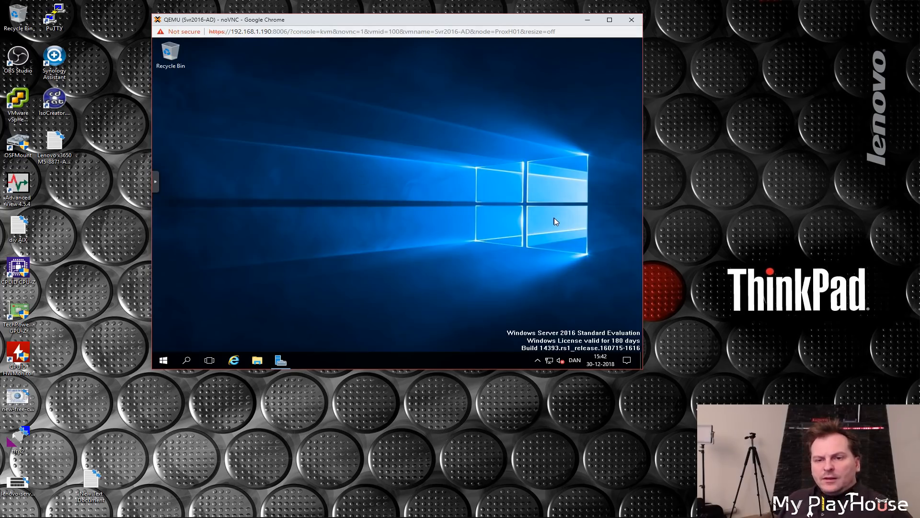
drag(381, 20, 337, 20)
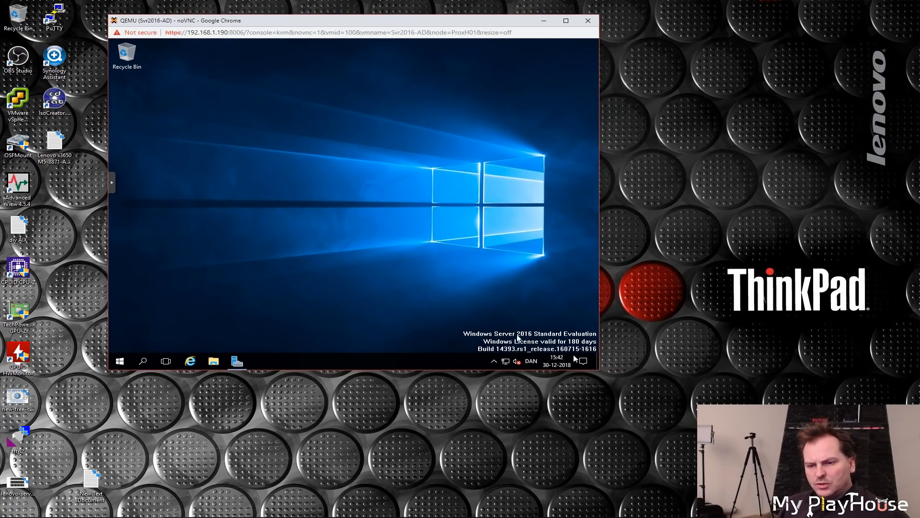
drag(599, 370, 632, 385)
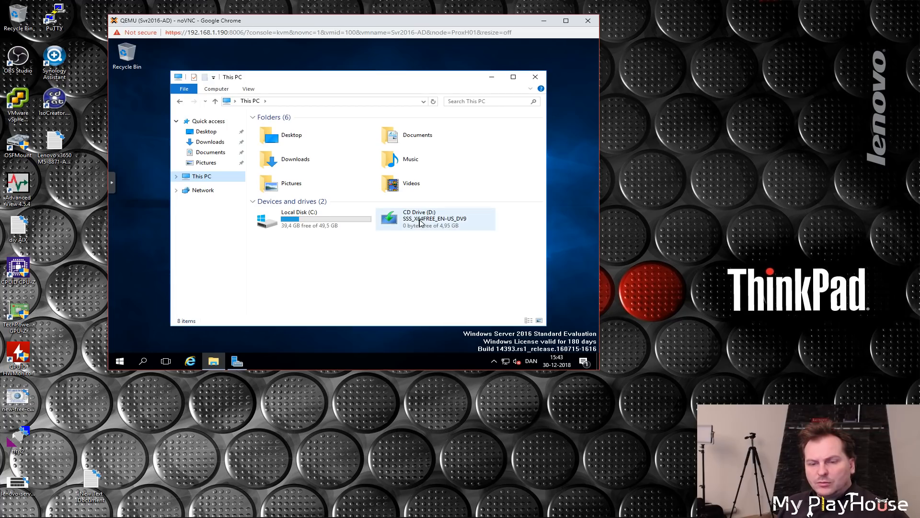
right_click(416, 219)
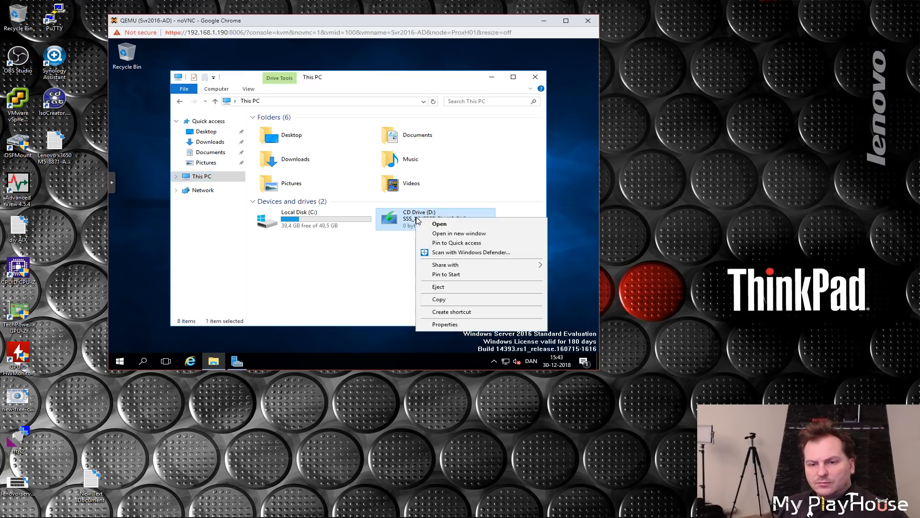
click(439, 287)
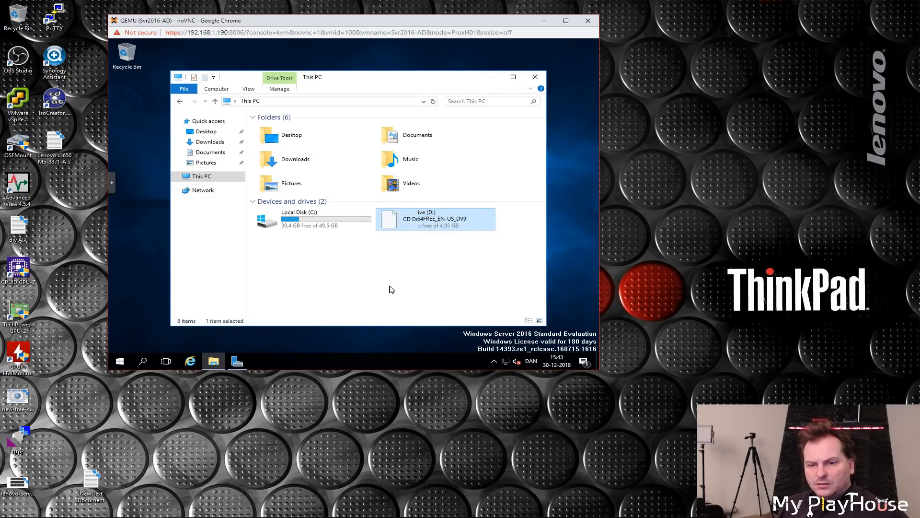
click(411, 267)
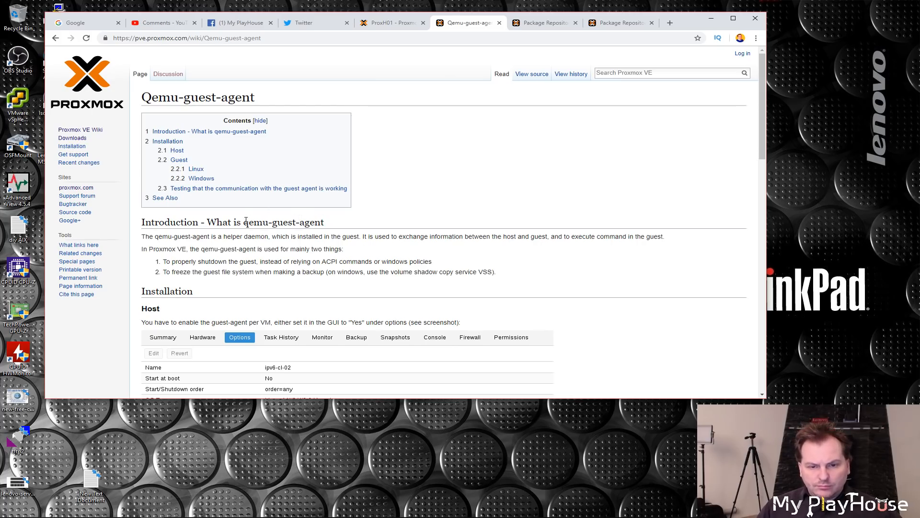
Step: Read the Windows section of the Qemu-guest-agent wiki page and open the Windows VirtIO Drivers page
drag(244, 223, 329, 225)
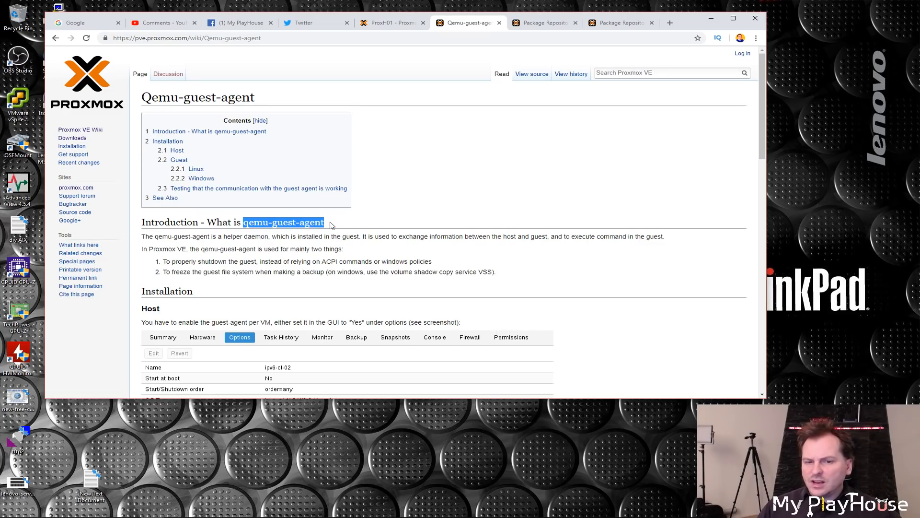
drag(762, 102, 760, 269)
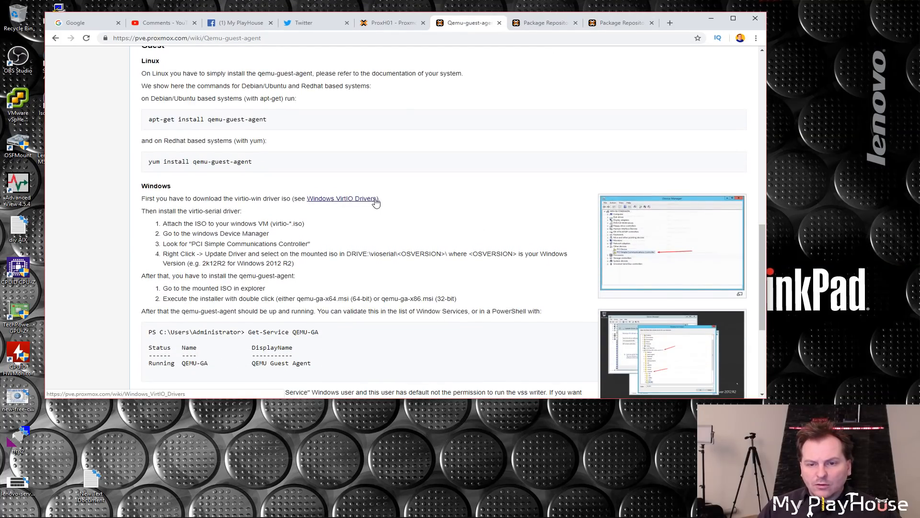
drag(380, 199, 307, 201)
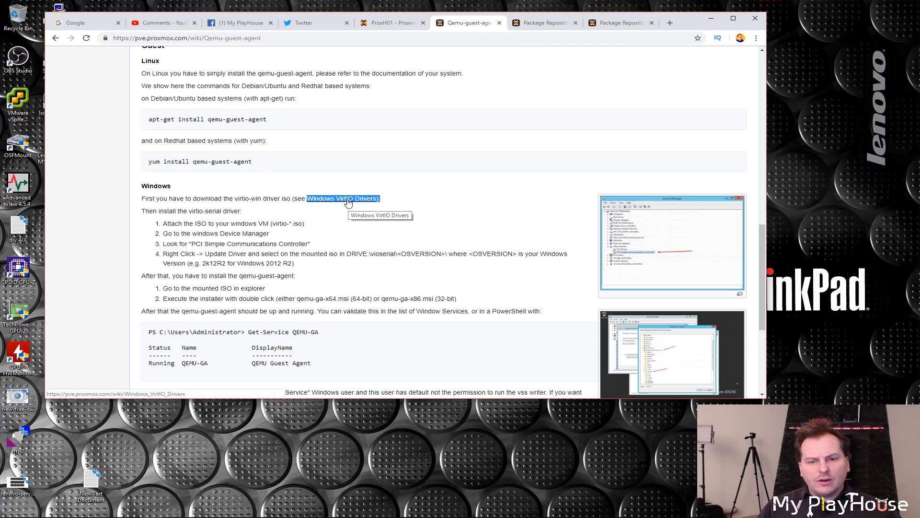
click(395, 218)
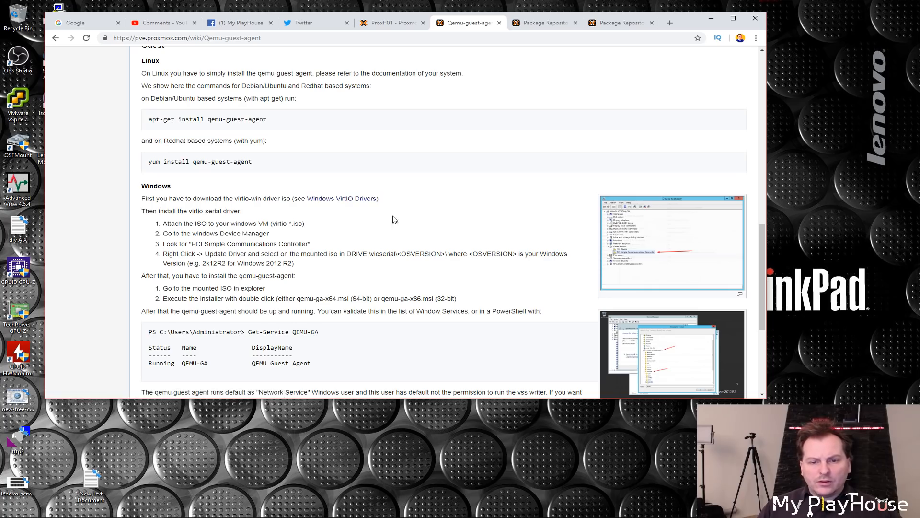
click(343, 201)
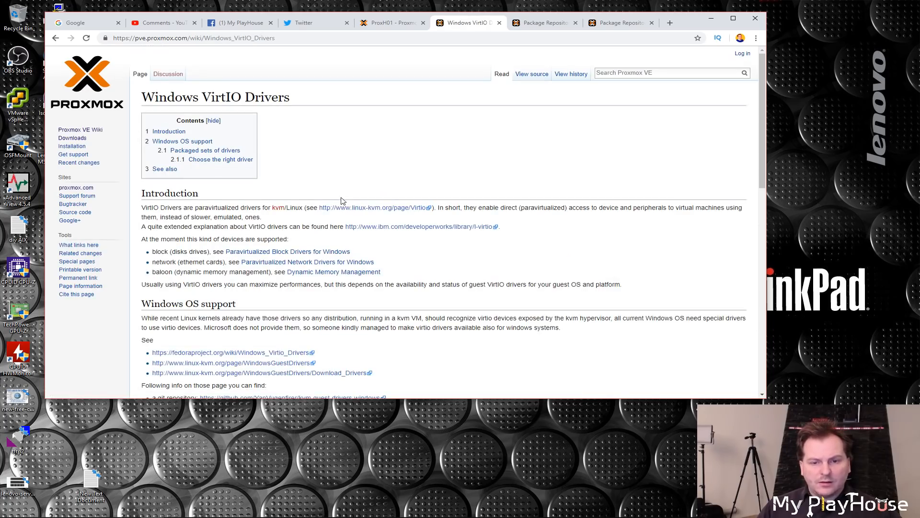
Step: Download the latest VirtIO drivers ISO from the Windows VirtIO Drivers page
scroll(336, 200, down, 3)
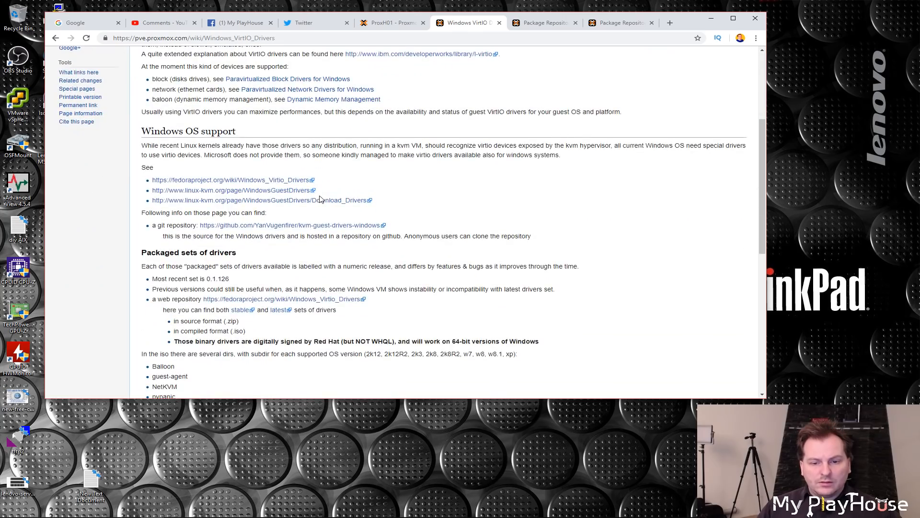
scroll(311, 280, down, 1)
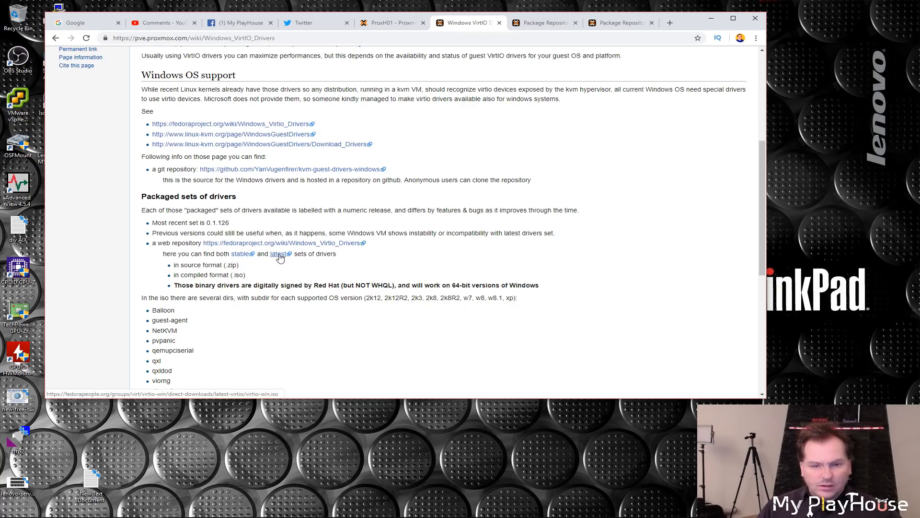
click(241, 255)
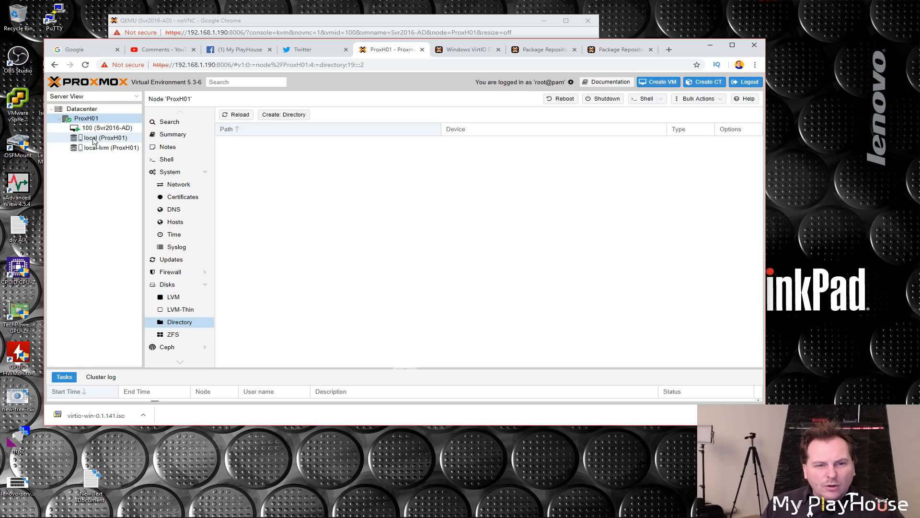
Step: Upload the virtio-win-0.1.141 ISO image to the local storage on node ProxH01
click(95, 139)
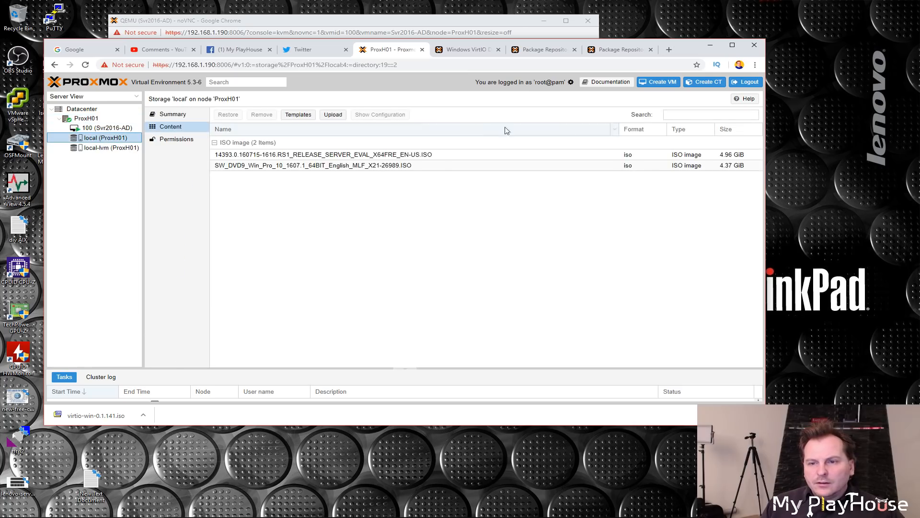
click(340, 117)
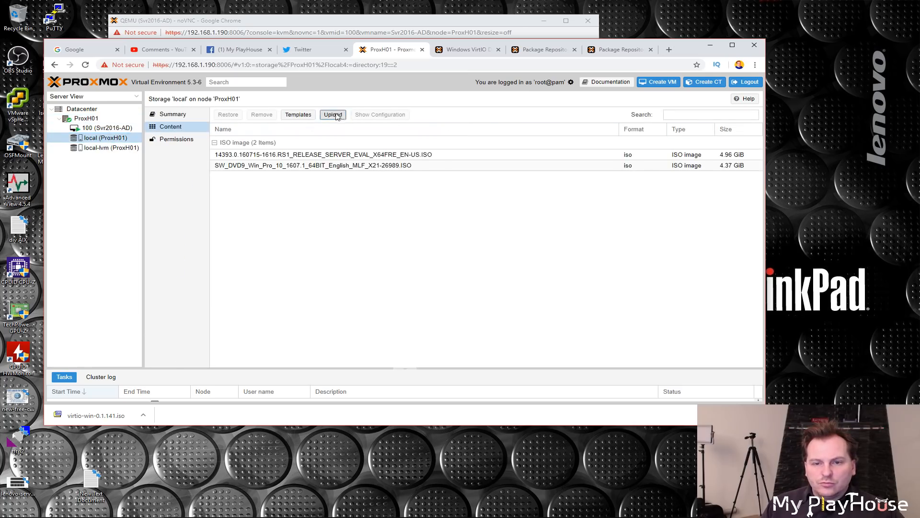
click(452, 243)
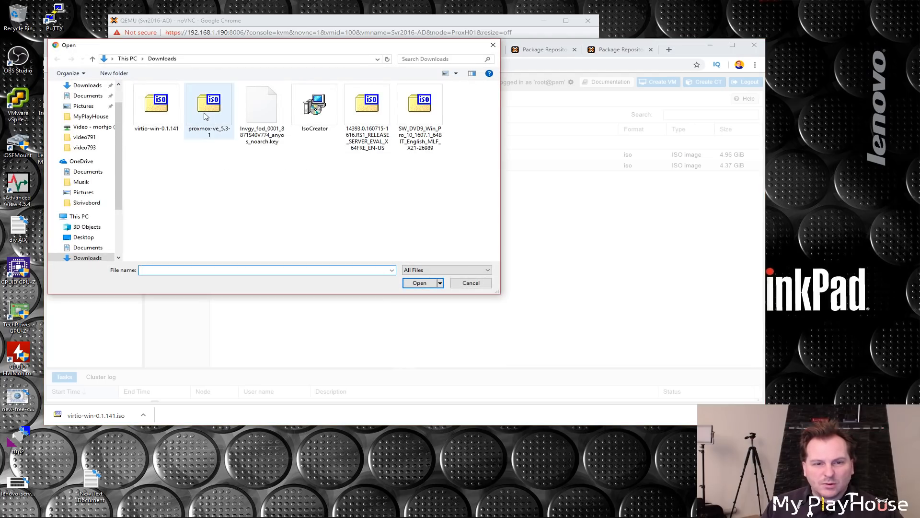
click(153, 116)
click(419, 283)
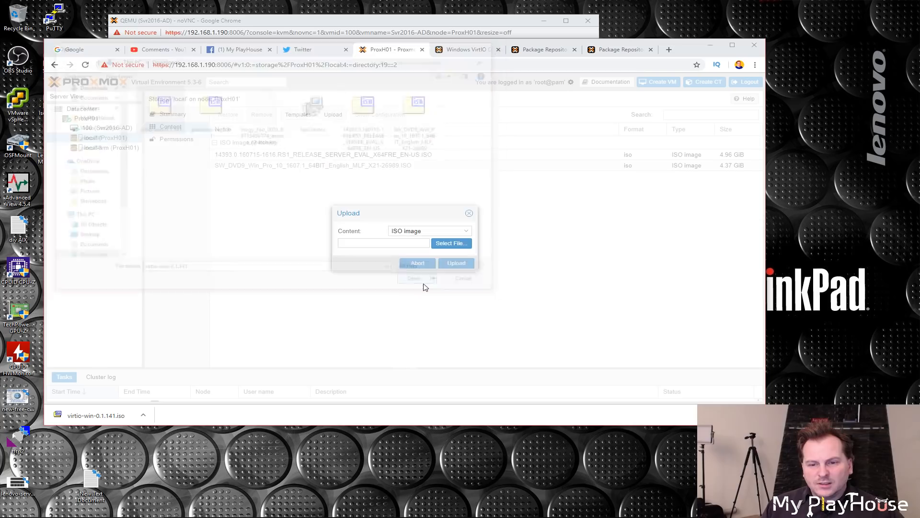
click(456, 263)
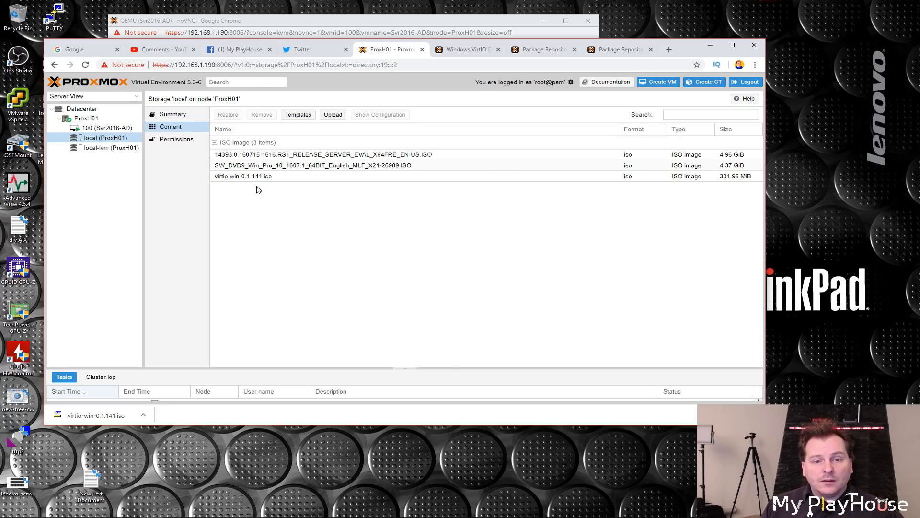
Step: Select VM 100 and review the noVNC console's settings panel
click(110, 129)
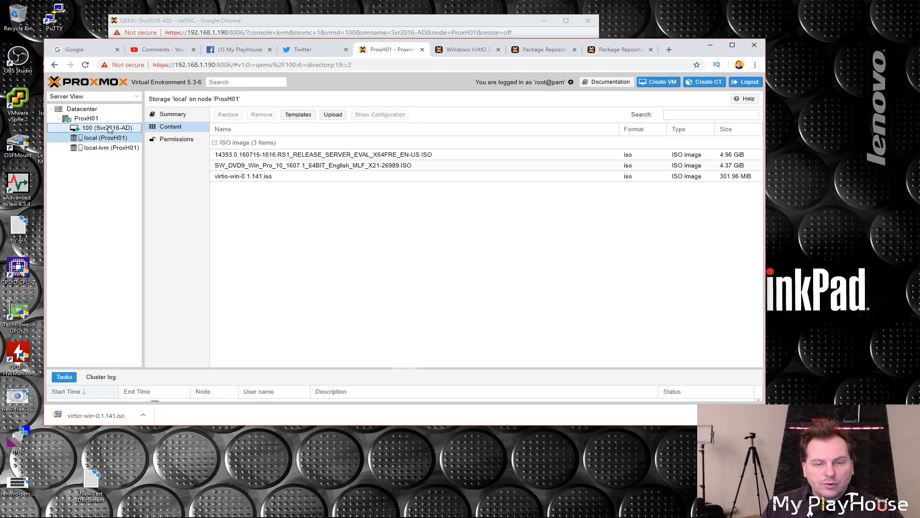
click(269, 23)
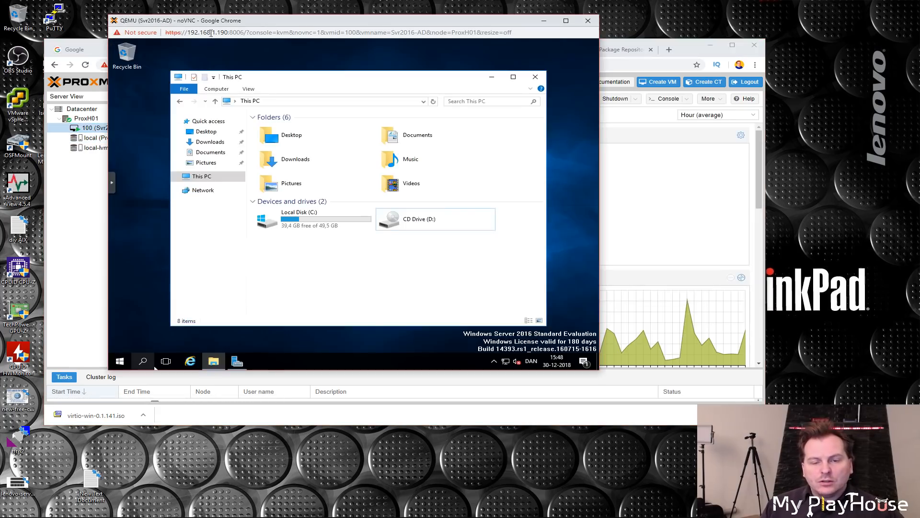
click(112, 184)
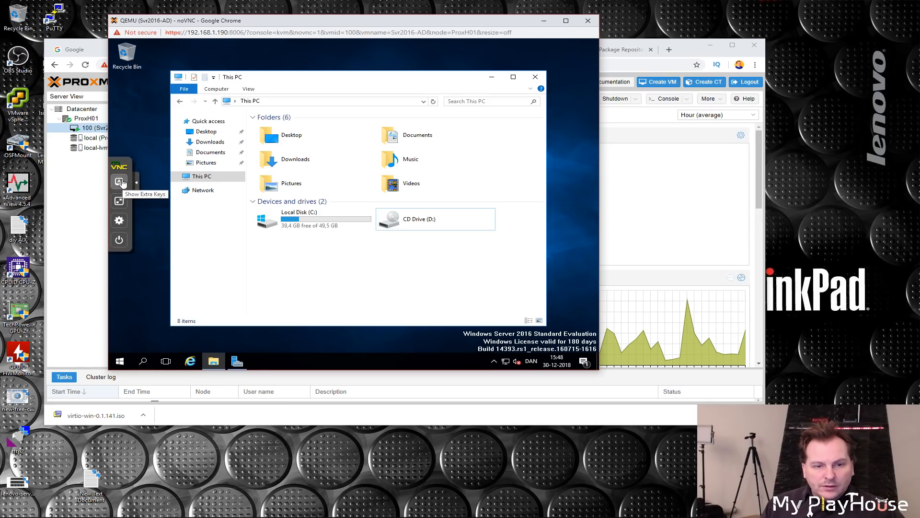
click(119, 222)
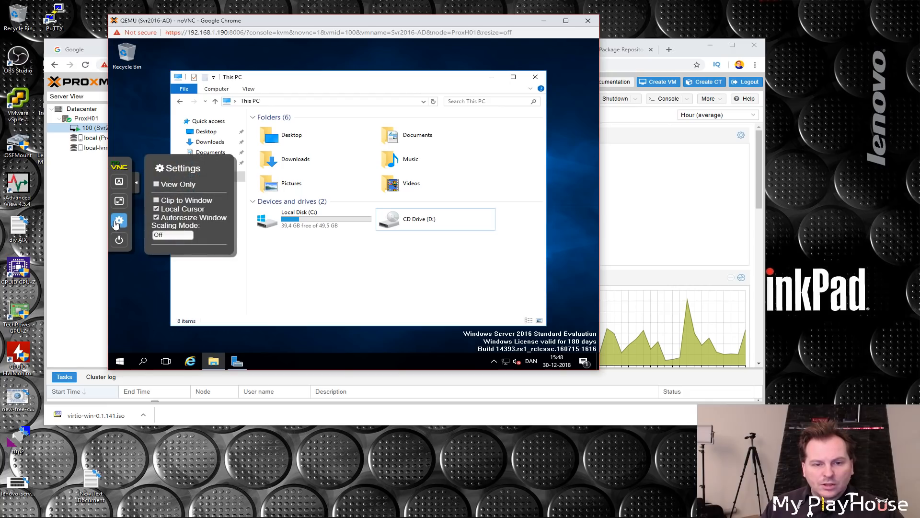
click(138, 137)
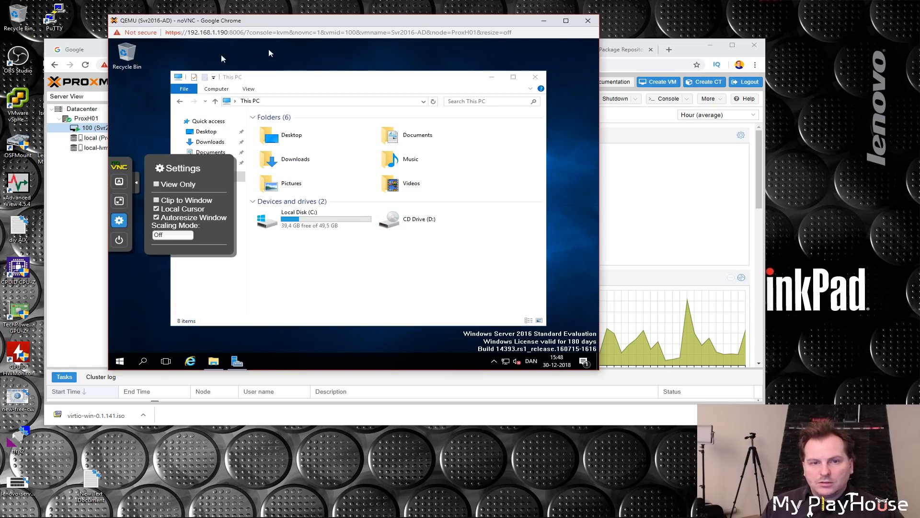
click(664, 41)
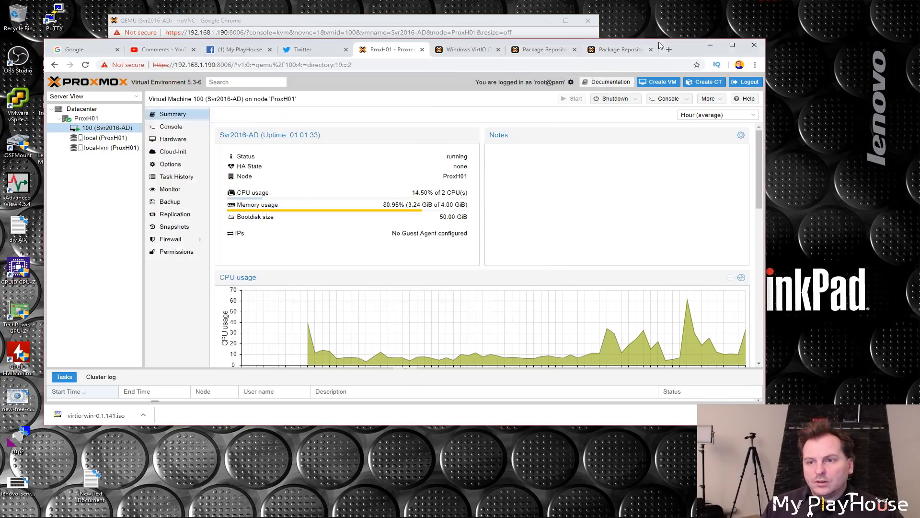
Step: Mount the virtio-win-0.1.141.iso image from local storage in VM 100's CD/DVD drive
click(173, 144)
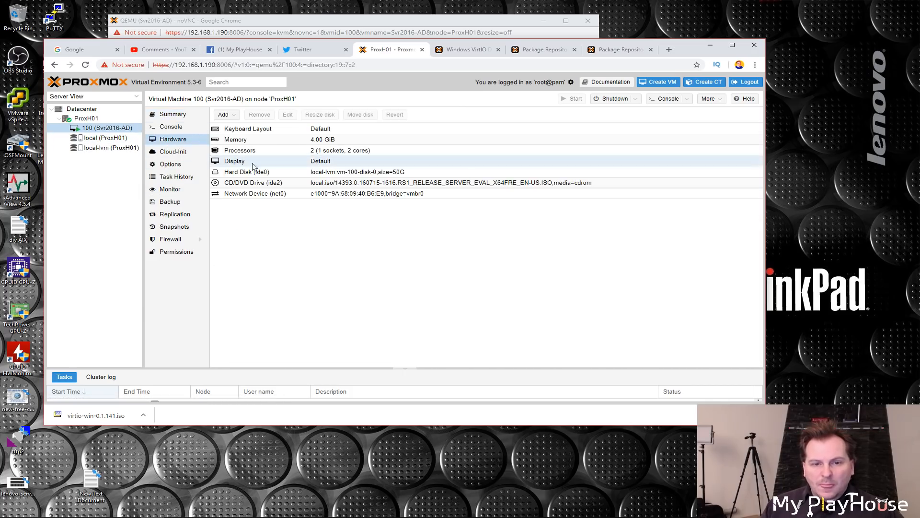
click(246, 185)
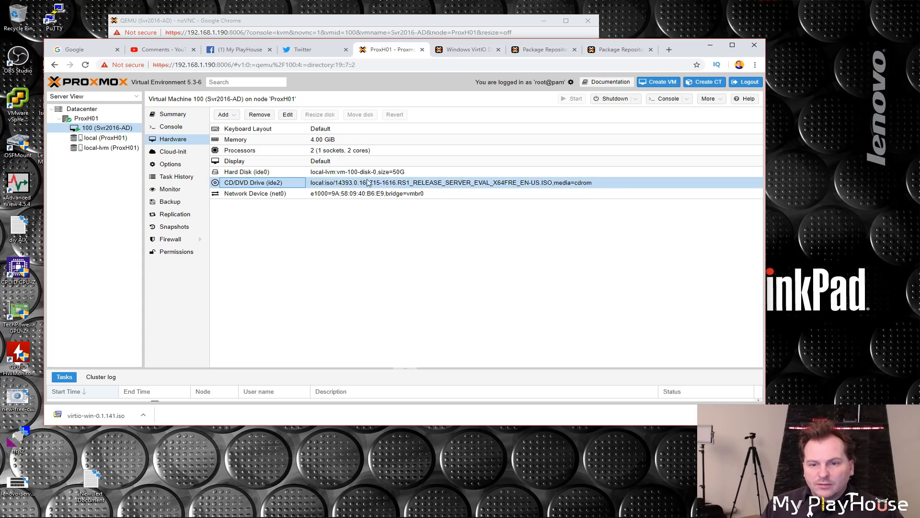
click(289, 116)
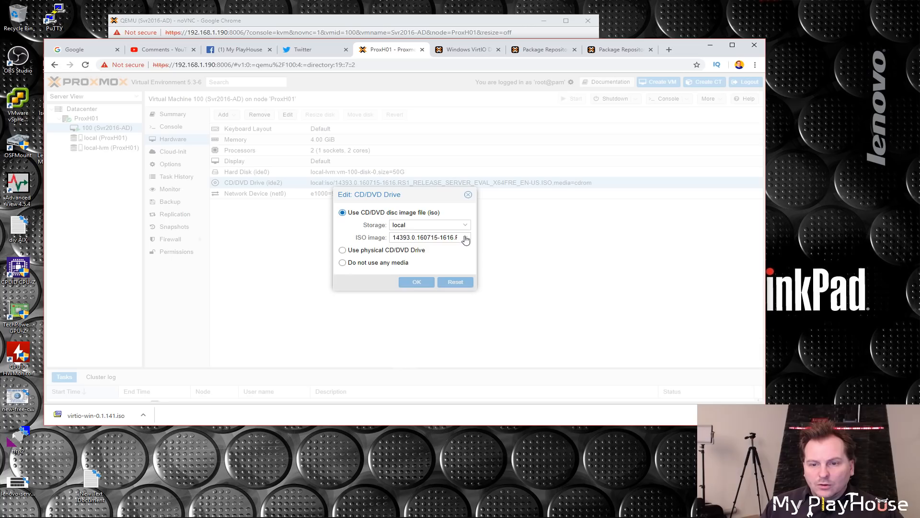
click(464, 238)
click(428, 284)
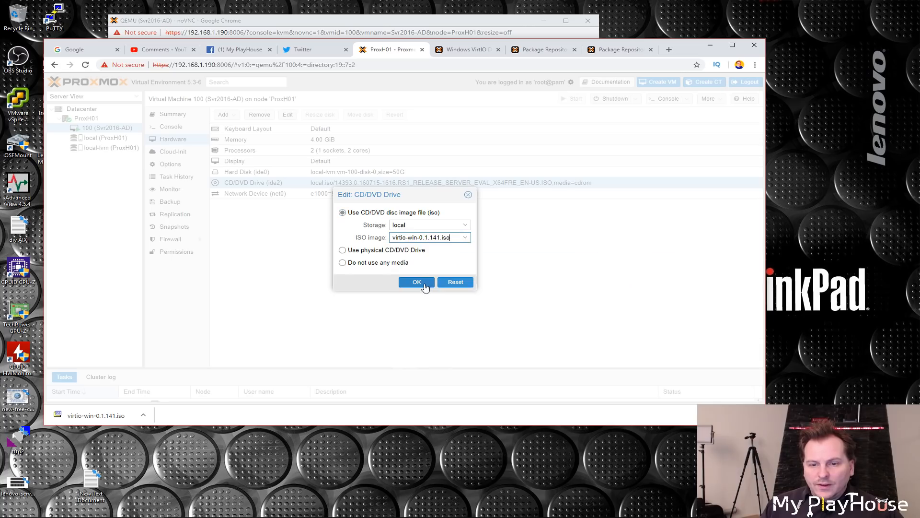
click(417, 282)
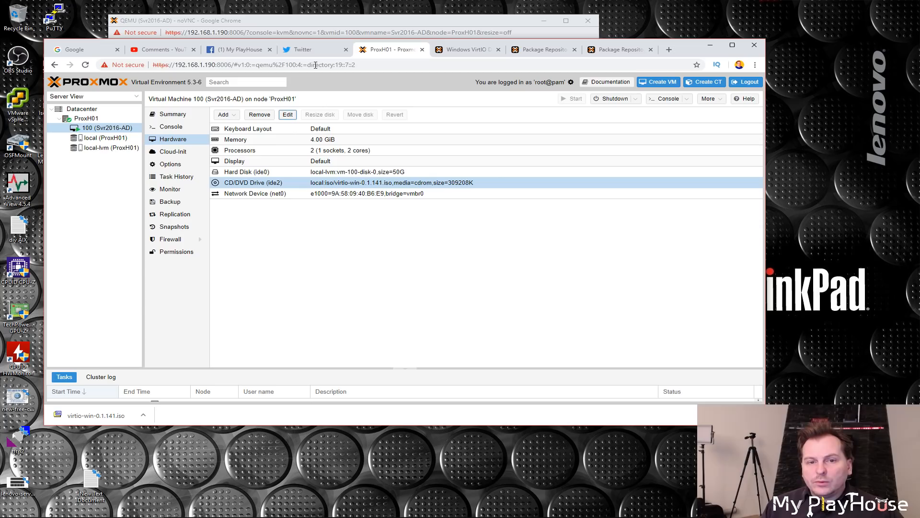
Step: In the VM console, open the qemupciserial folder on the virtio-win CD drive
click(338, 24)
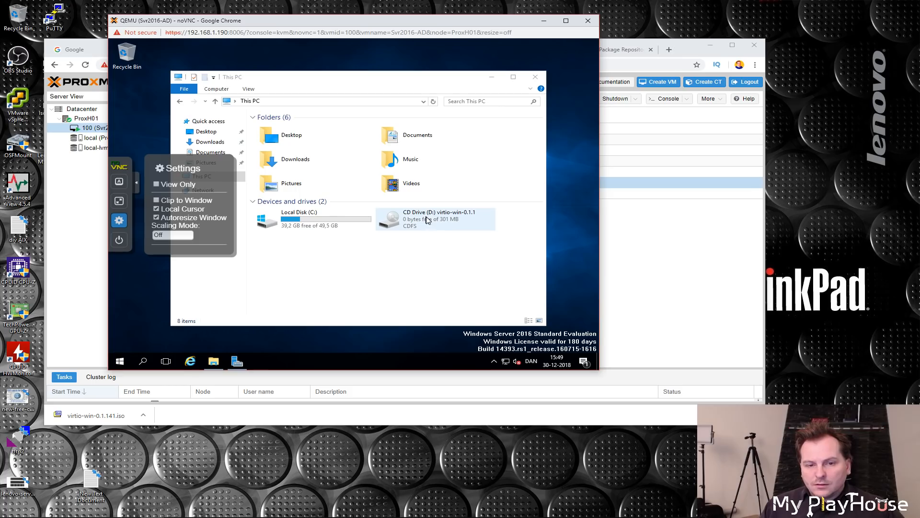
click(138, 186)
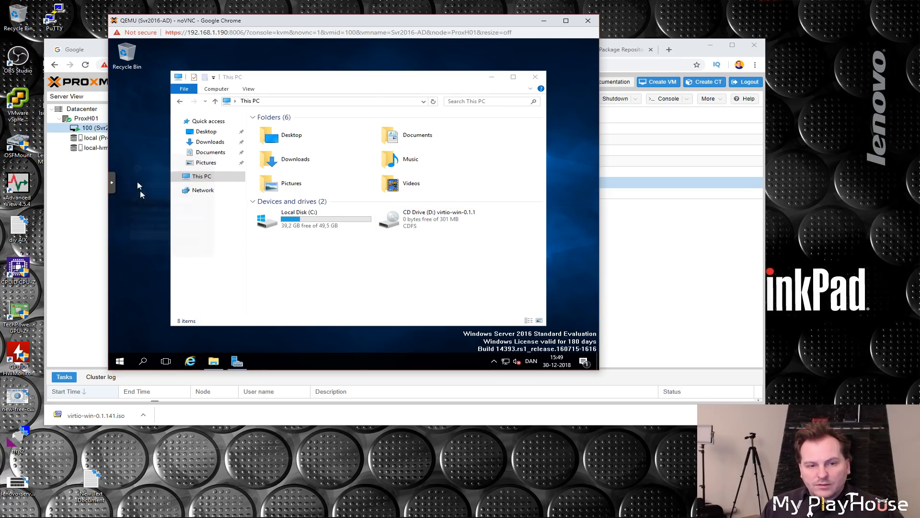
double_click(424, 219)
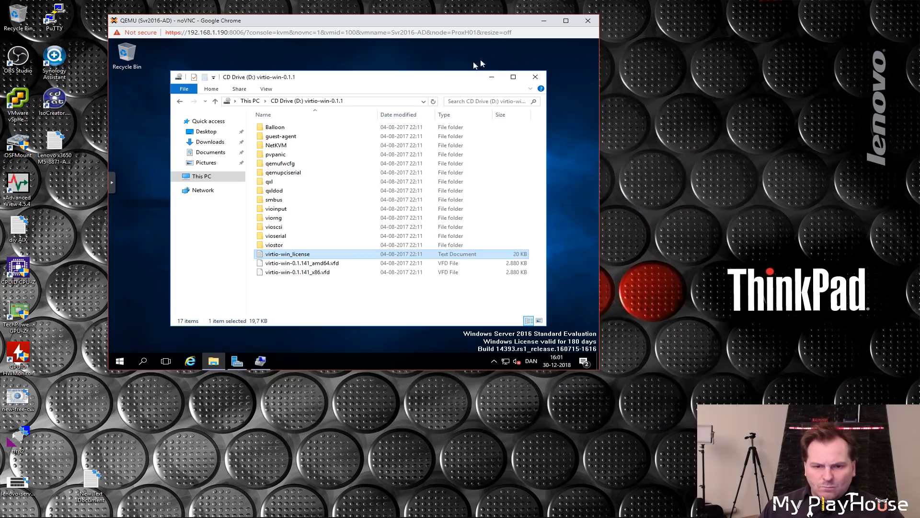
drag(374, 79, 366, 58)
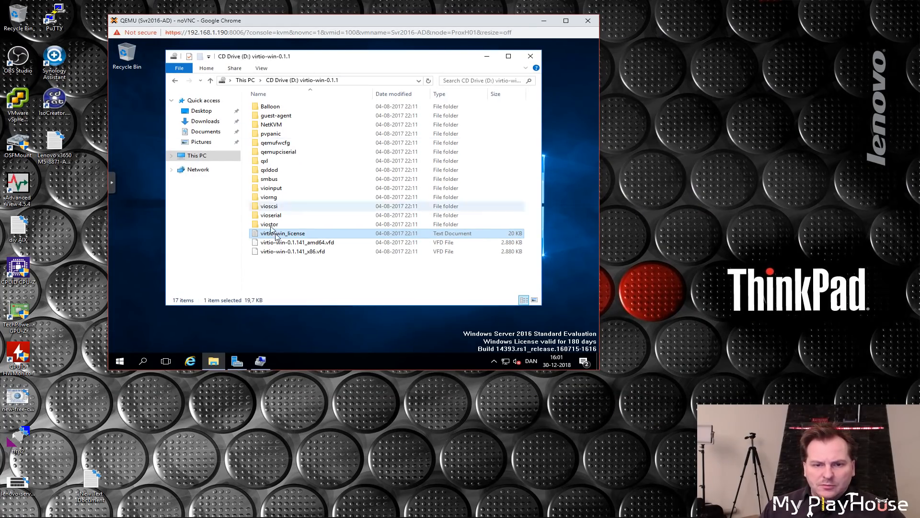
click(281, 153)
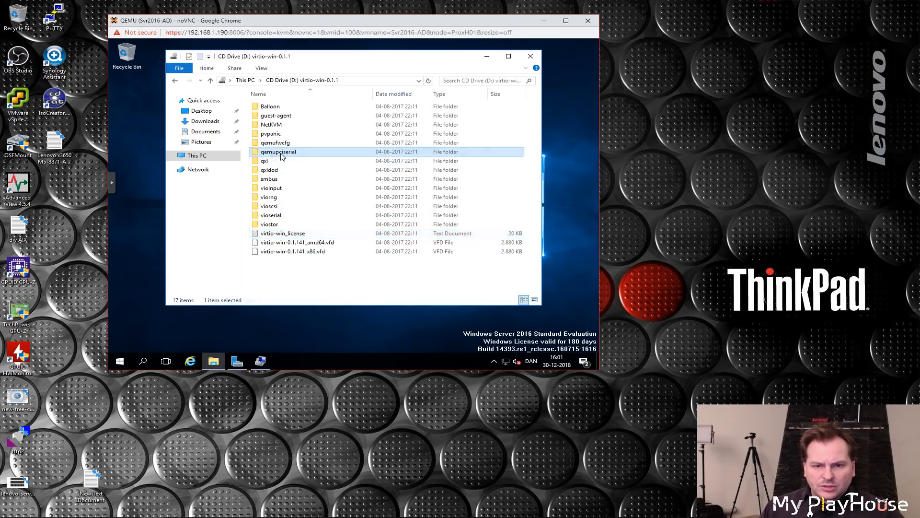
double_click(281, 153)
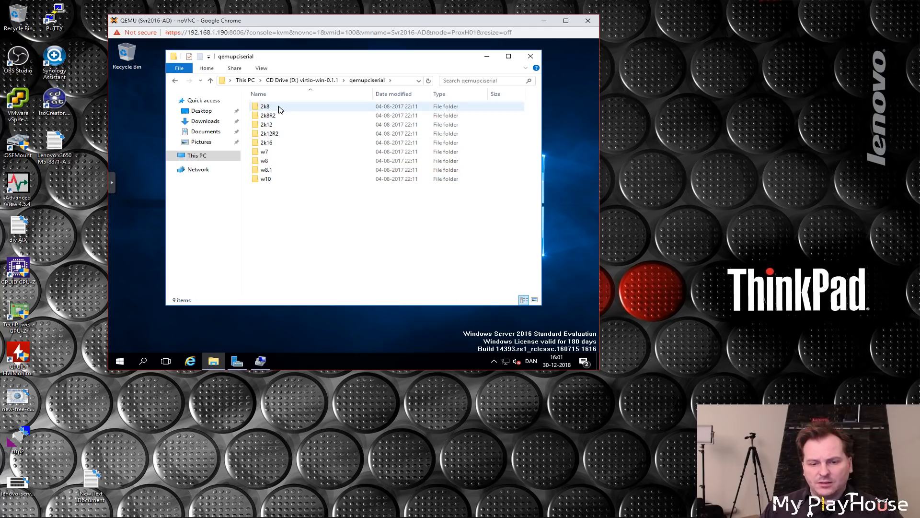
Step: Update the unknown PCI Device's driver by browsing the virtio-win CD drive with subfolders, and install the Red Hat driver
click(260, 362)
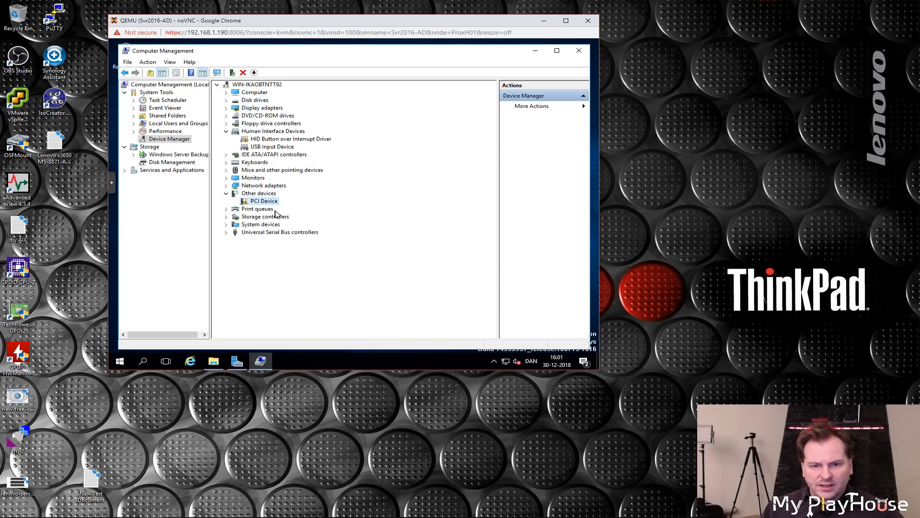
right_click(256, 202)
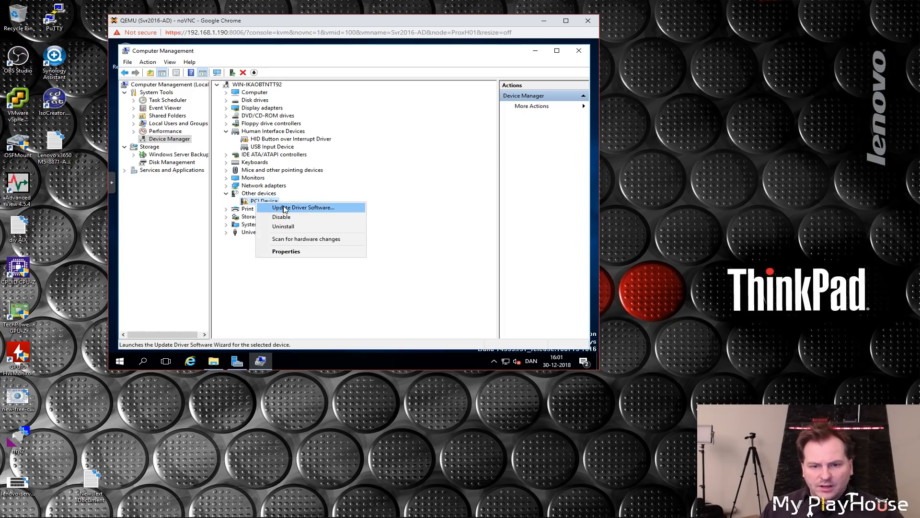
click(280, 208)
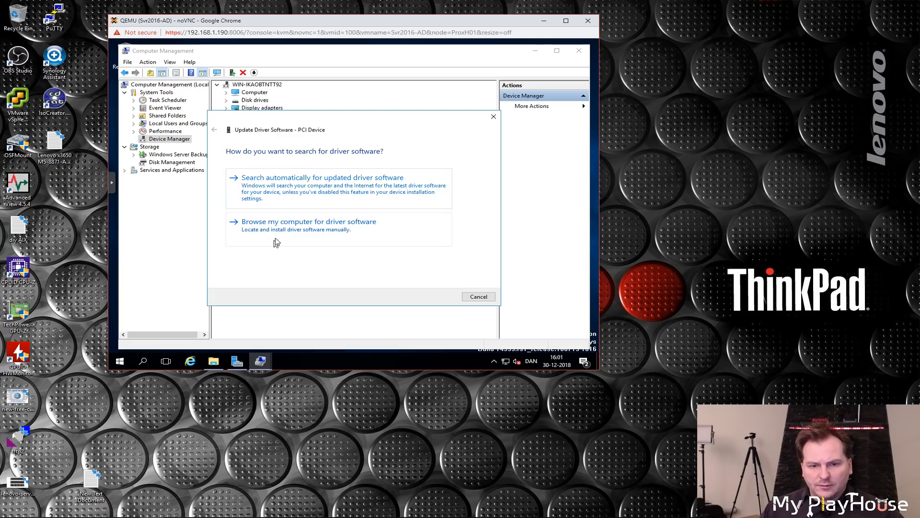
click(269, 227)
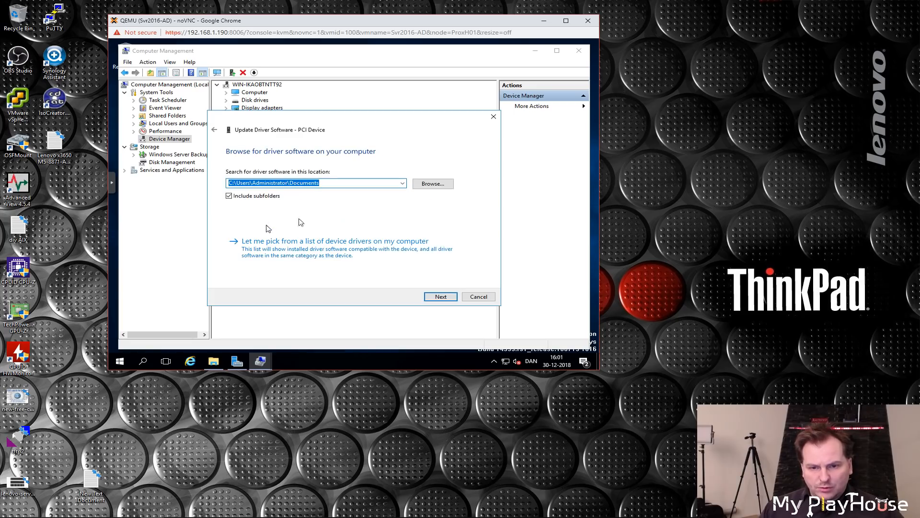
click(434, 184)
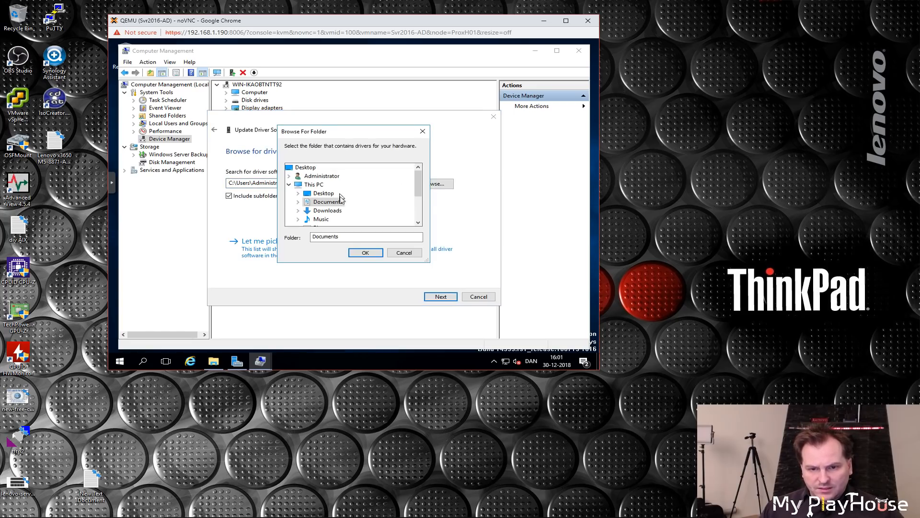
scroll(342, 198, down, 2)
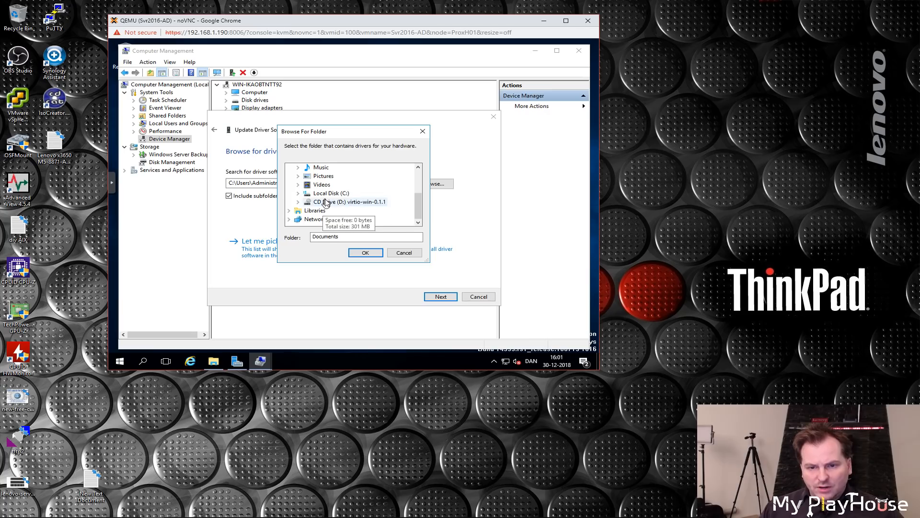
click(325, 202)
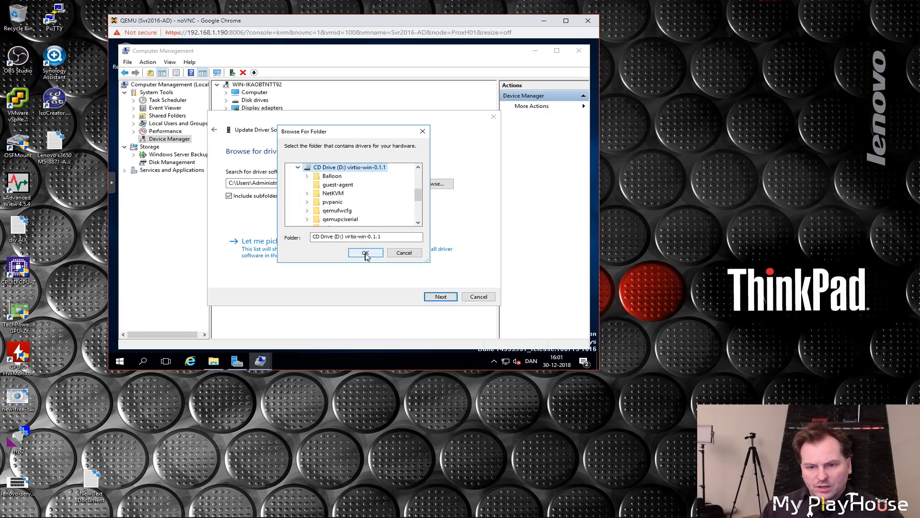
click(365, 253)
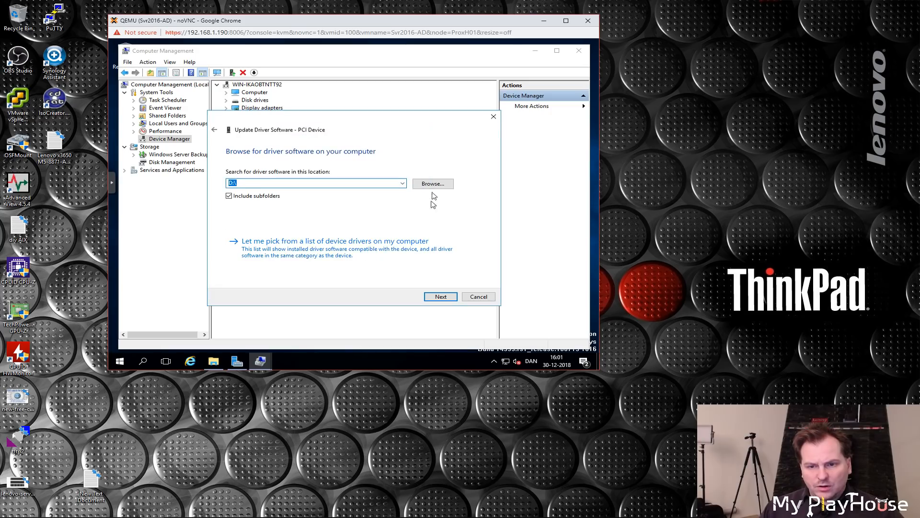
click(440, 297)
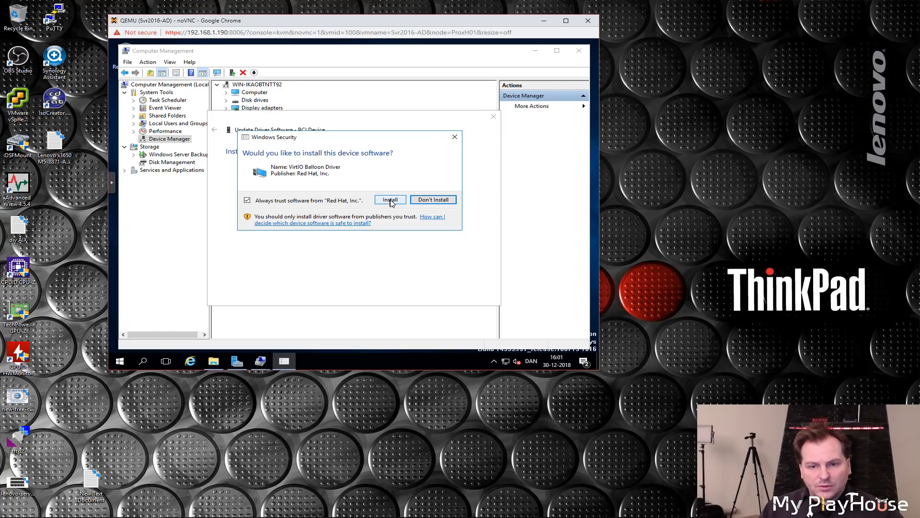
click(390, 200)
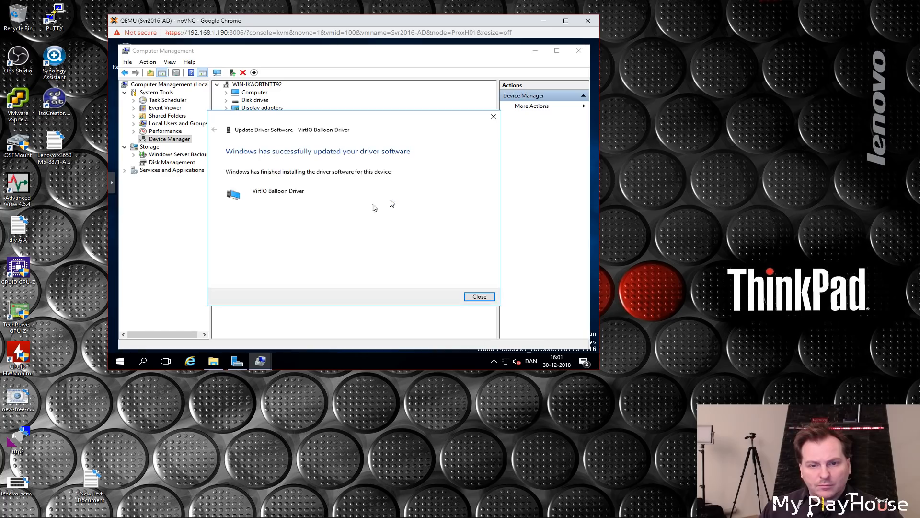
click(472, 297)
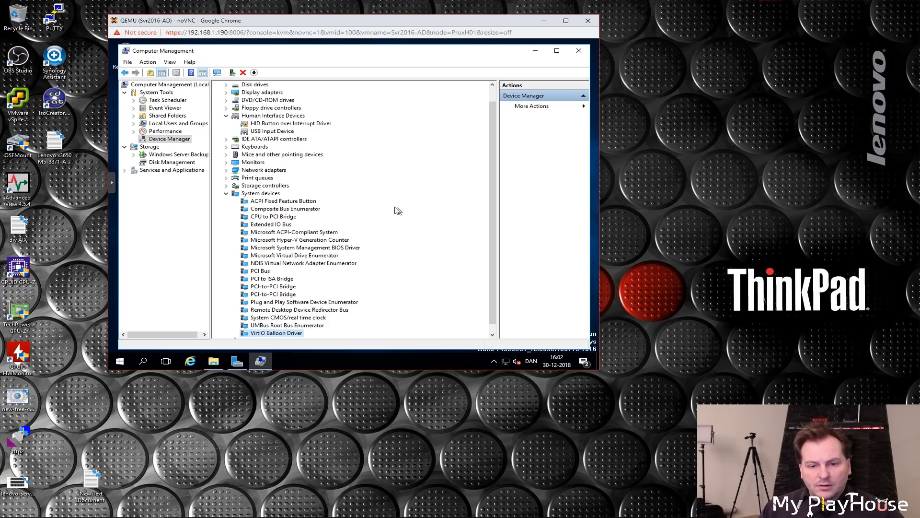
Step: Try updating the HID Button over Interrupt Driver from the virtio-win CD drive
click(225, 194)
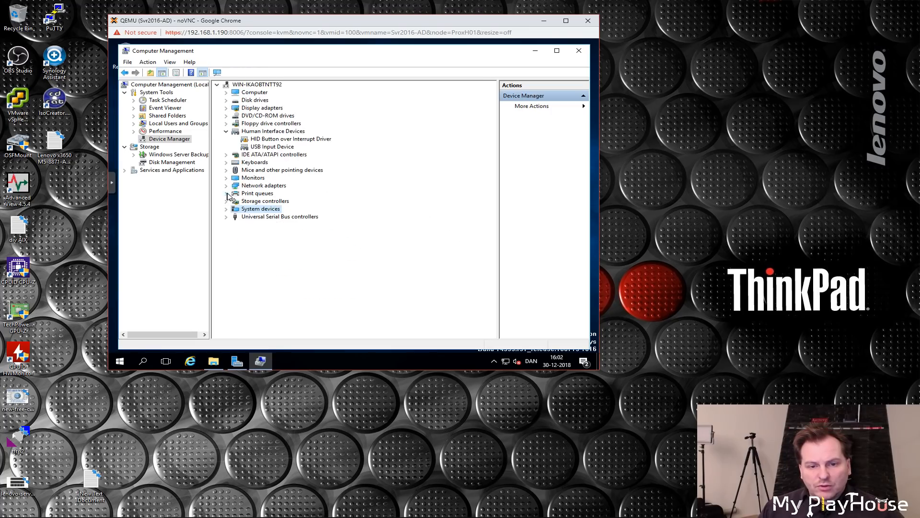
right_click(271, 139)
click(298, 143)
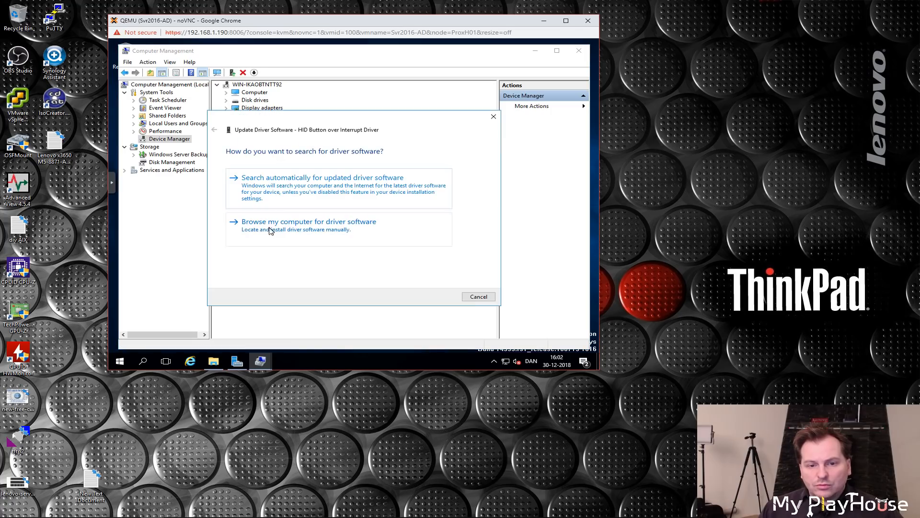
click(271, 228)
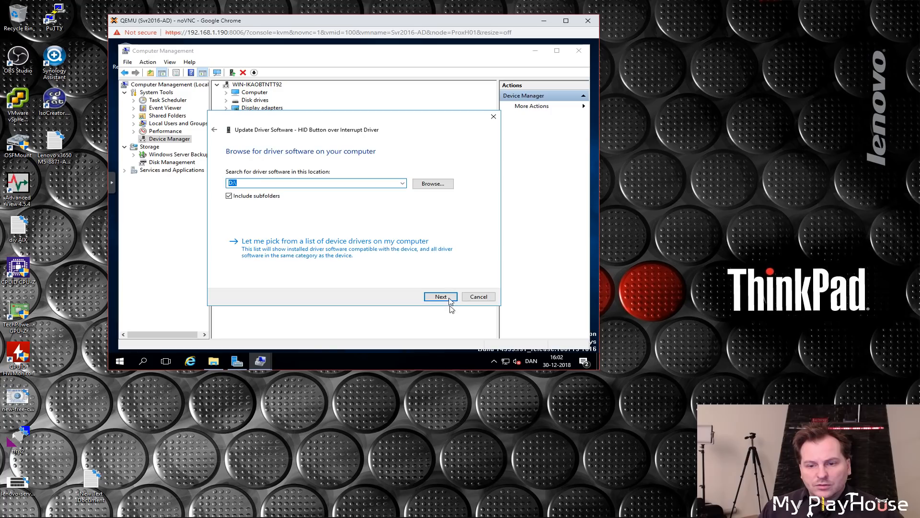
click(441, 296)
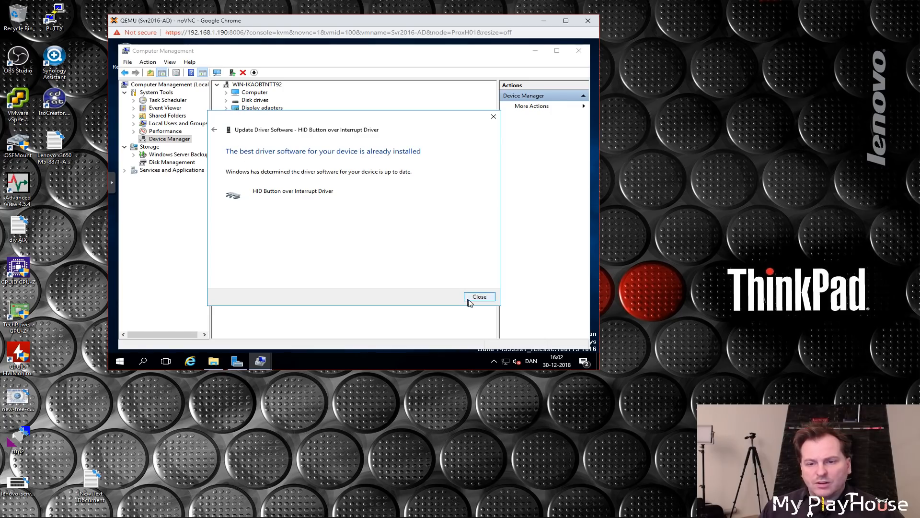
click(478, 298)
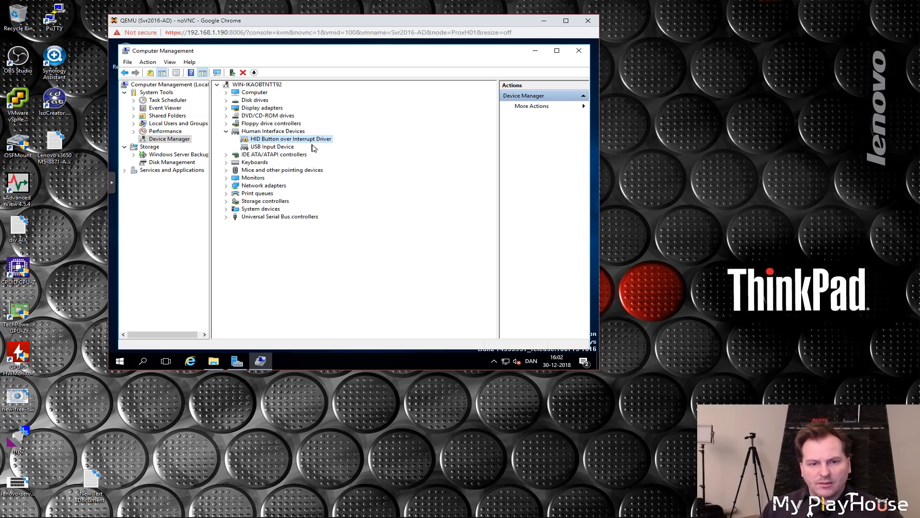
Step: Install qemu-ga-x64 from the guest-agent folder on the virtio-win CD drive
click(533, 53)
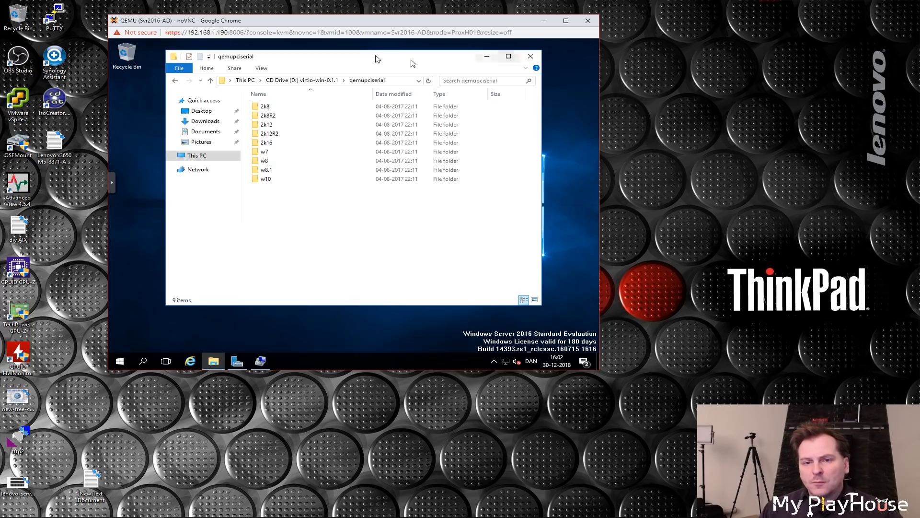
click(249, 80)
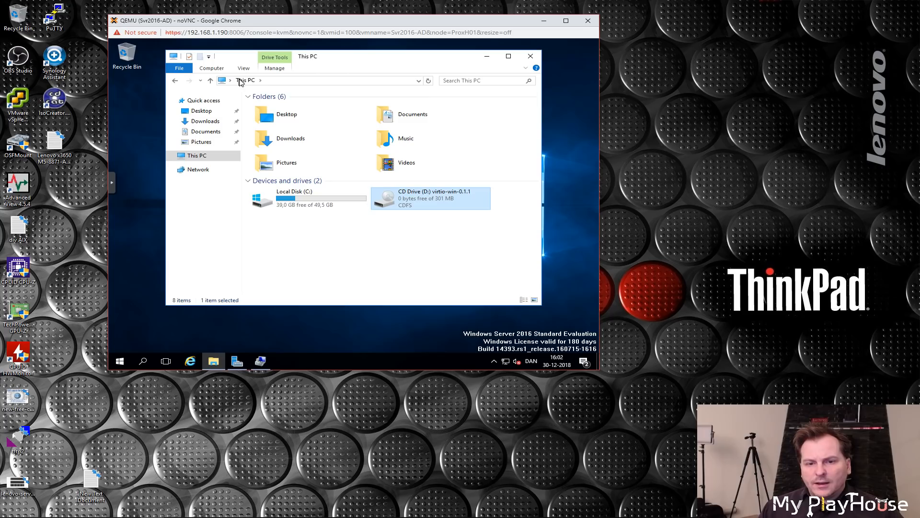
double_click(427, 199)
click(272, 120)
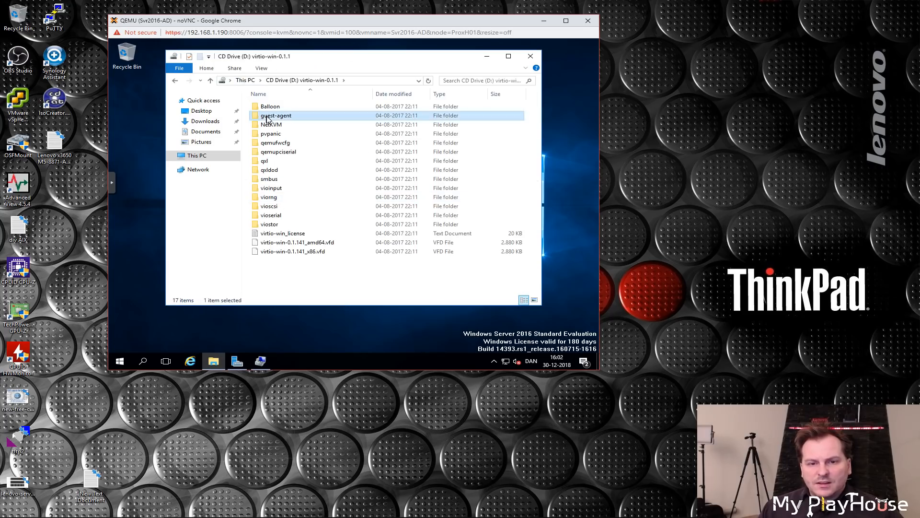
double_click(276, 118)
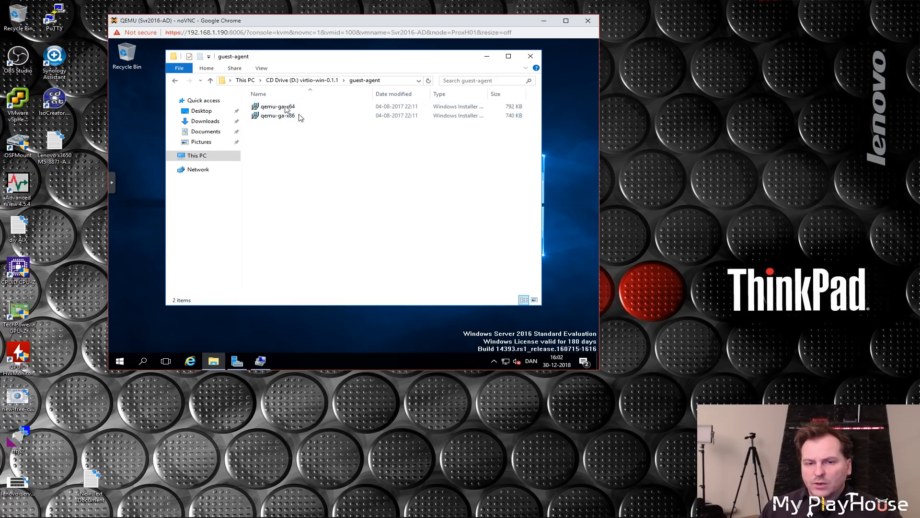
right_click(270, 110)
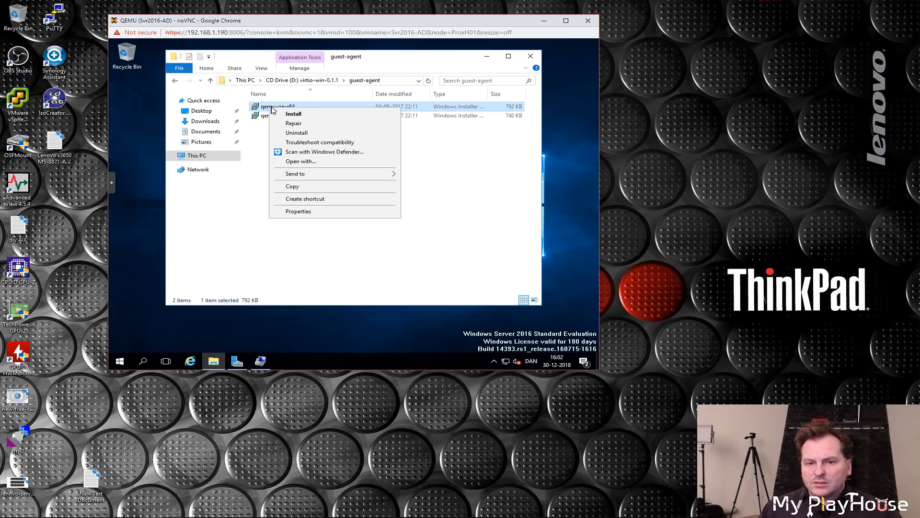
click(297, 115)
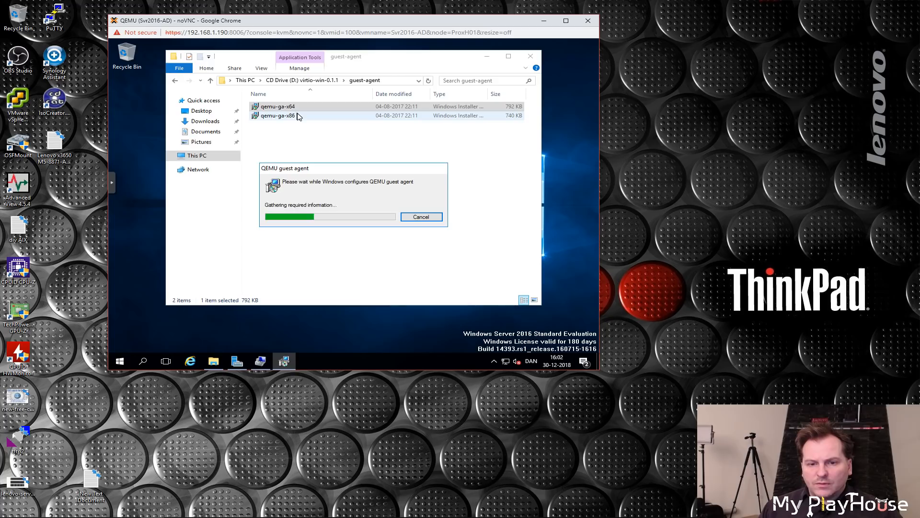
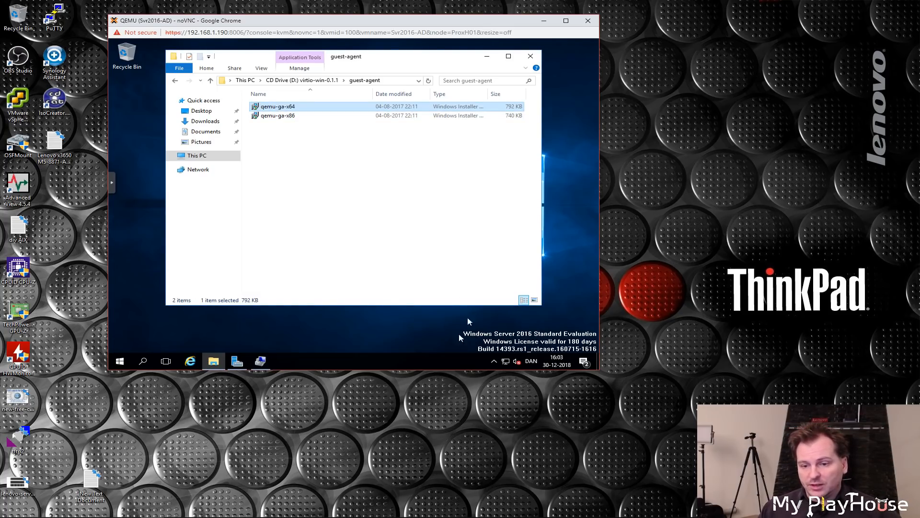
Step: Close the guest-agent folder window in the VM console
click(494, 363)
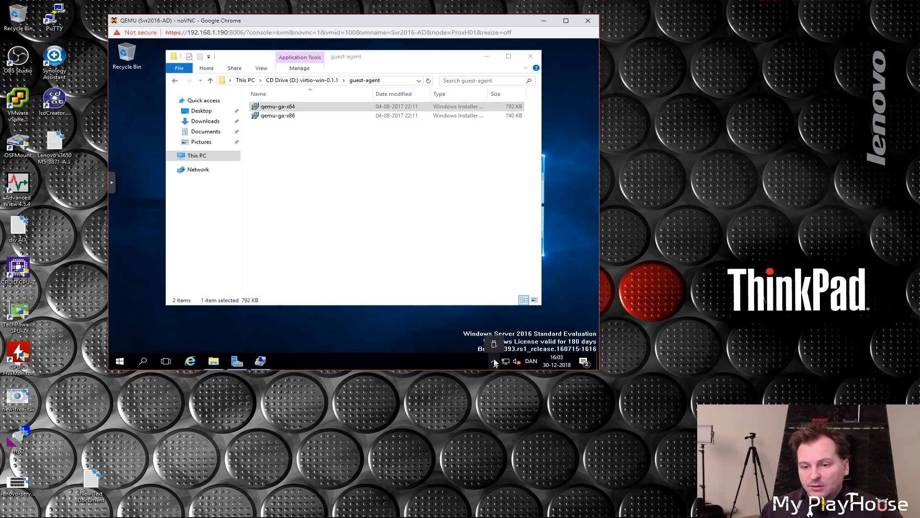
click(494, 363)
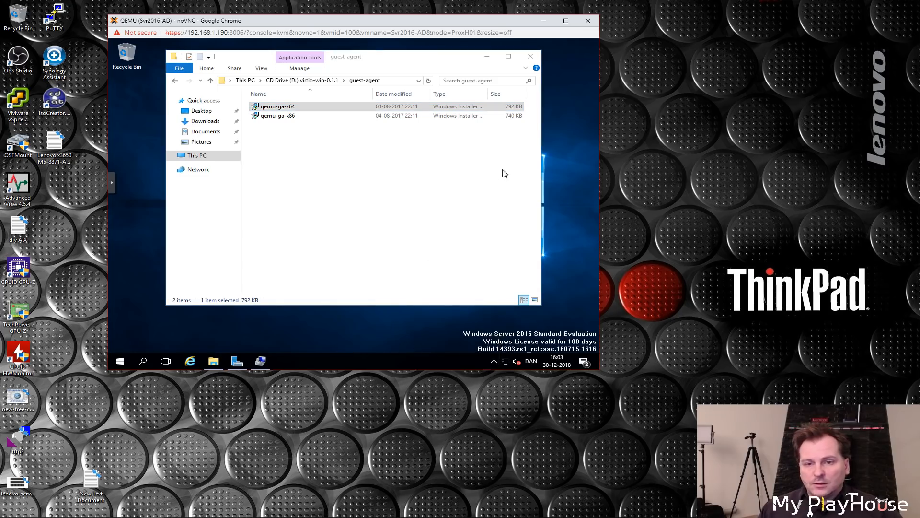
click(531, 56)
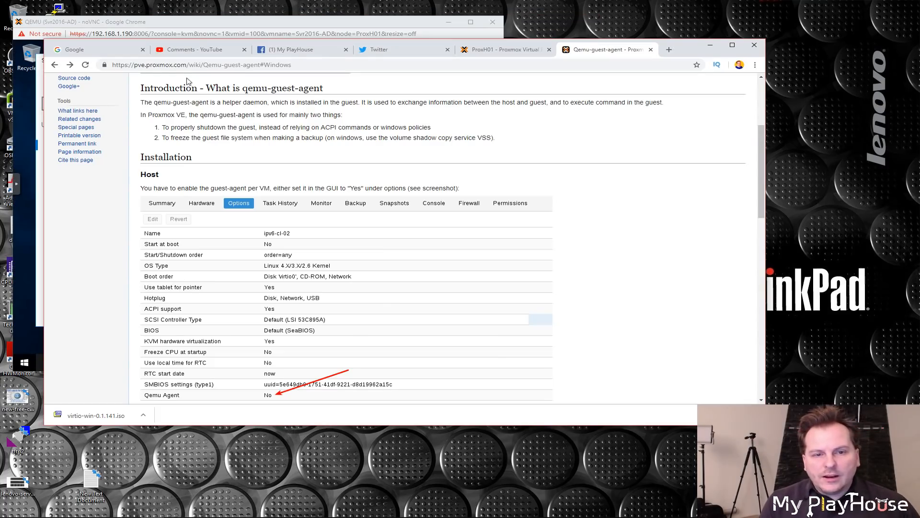
Step: Read the Qemu-guest-agent wiki page's introduction and the host instructions for enabling the agent per VM
drag(149, 88, 335, 90)
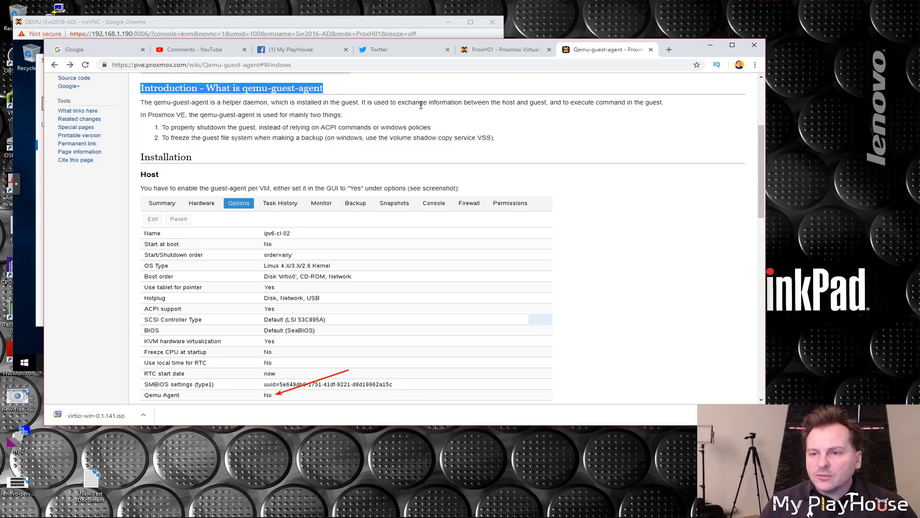
click(176, 128)
drag(166, 127, 431, 131)
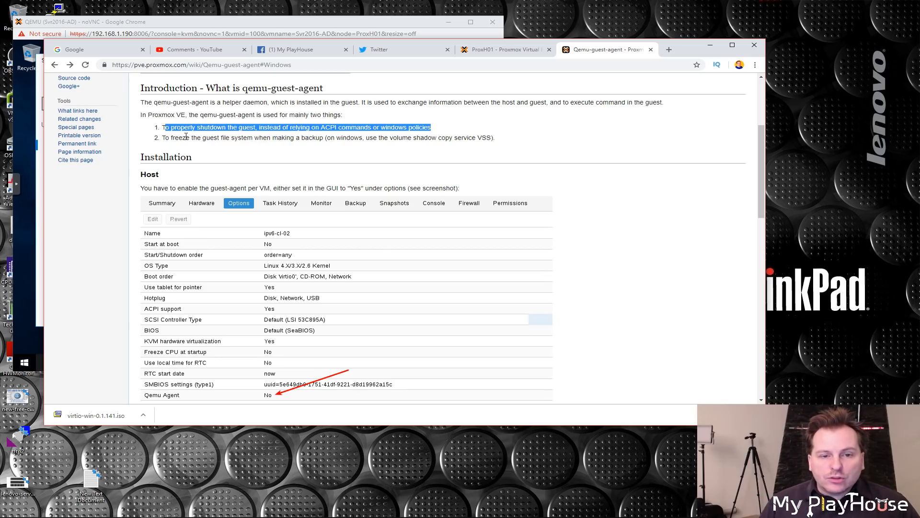
drag(171, 137, 326, 138)
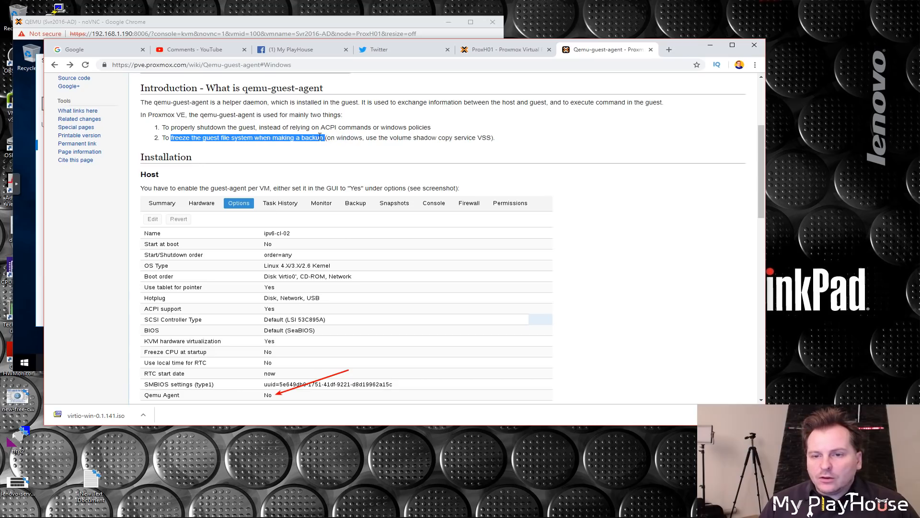
click(318, 136)
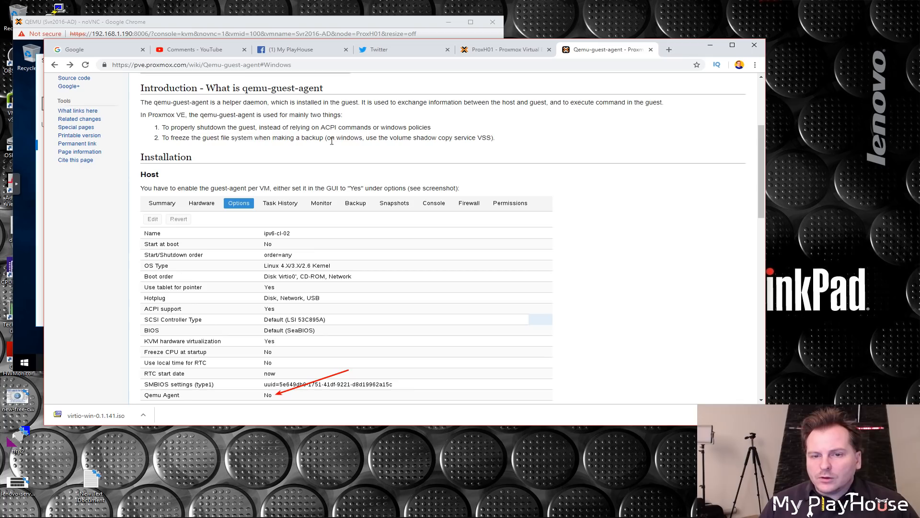
drag(329, 138, 486, 138)
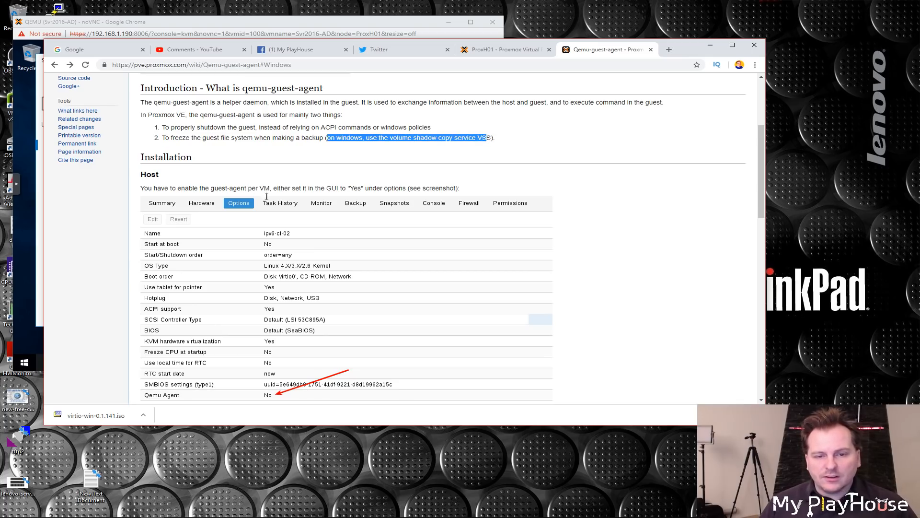
scroll(238, 218, down, 2)
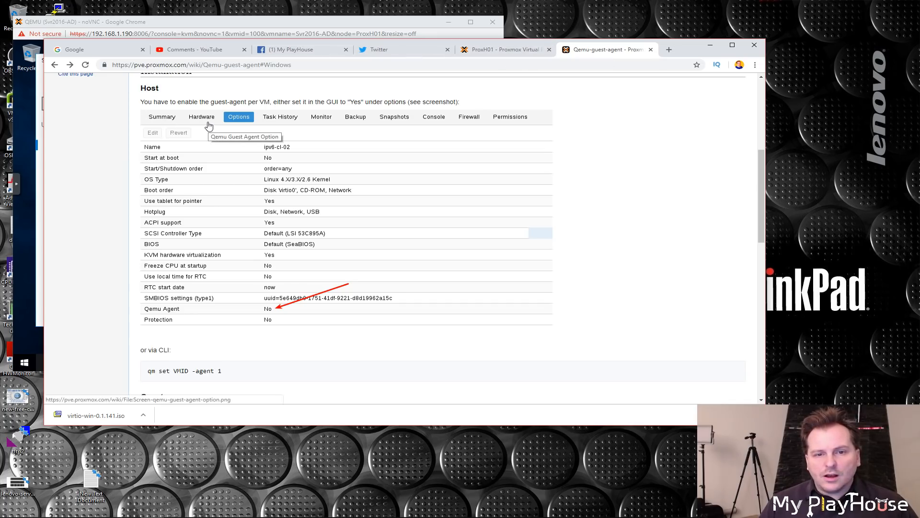
Step: In the Proxmox tab, enable the Qemu Agent option in the Svr2016-AD VM's Options
click(509, 52)
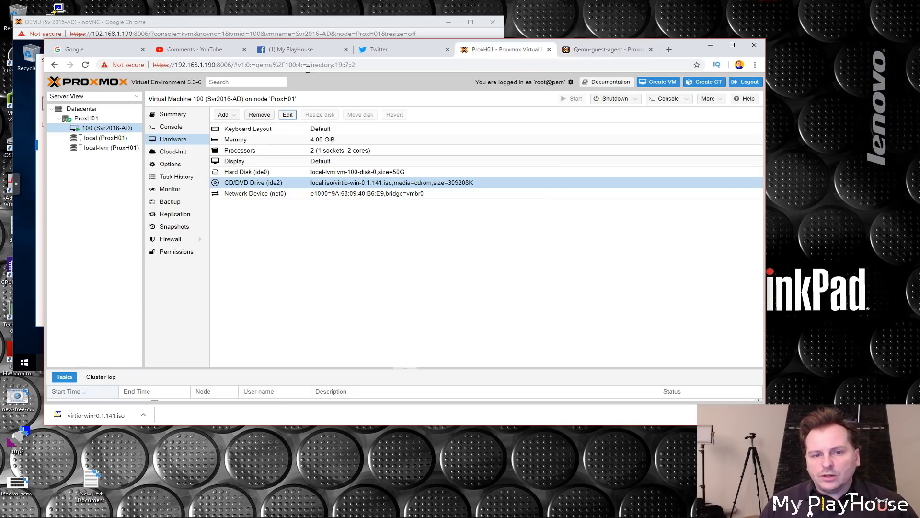
click(173, 167)
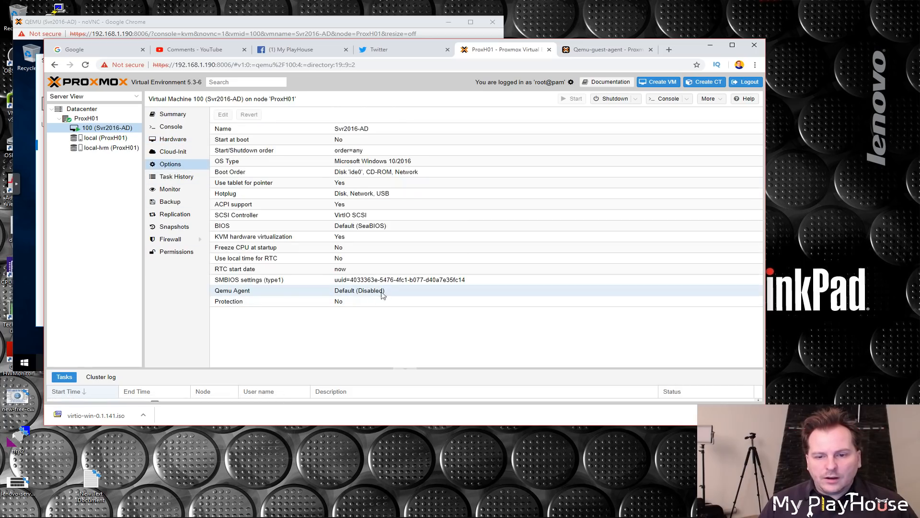
click(342, 293)
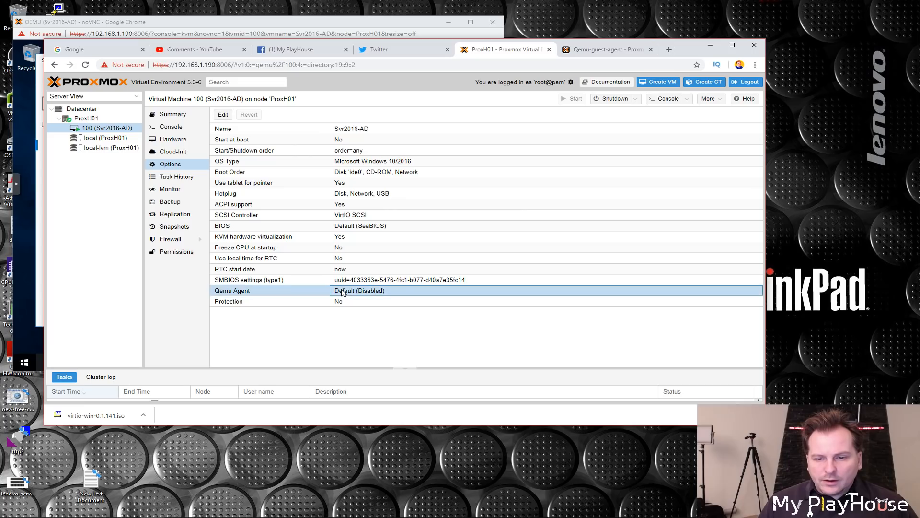
right_click(253, 293)
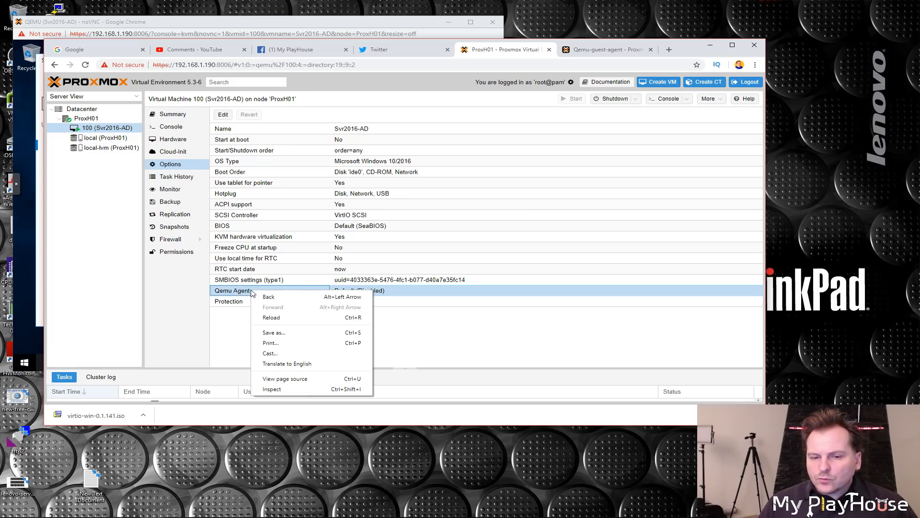
click(409, 294)
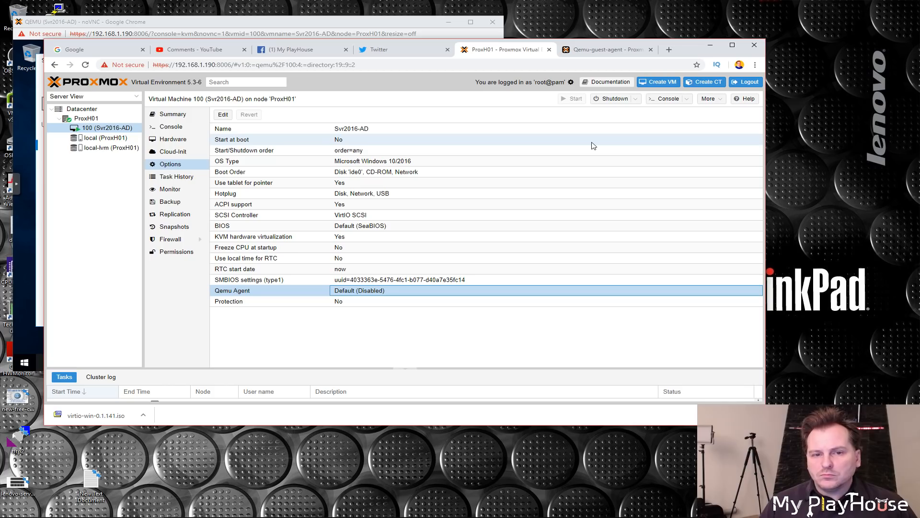
click(223, 114)
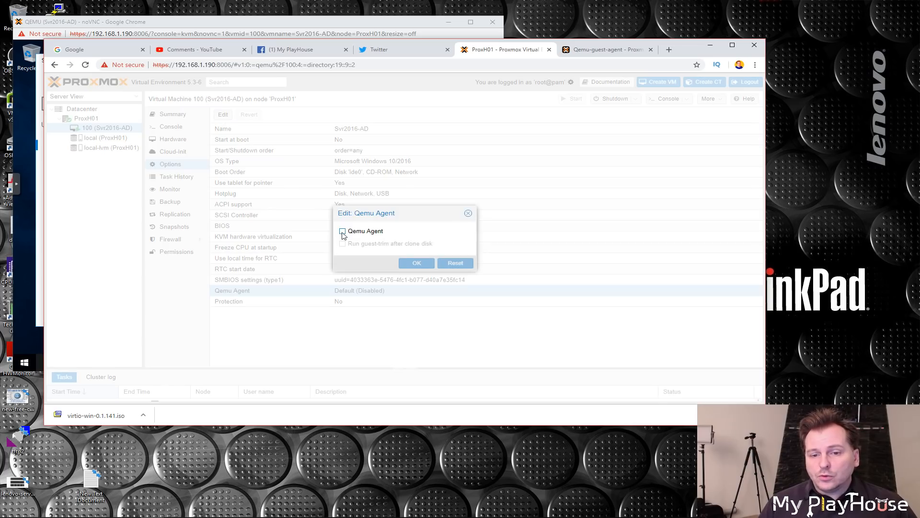
click(342, 231)
click(416, 263)
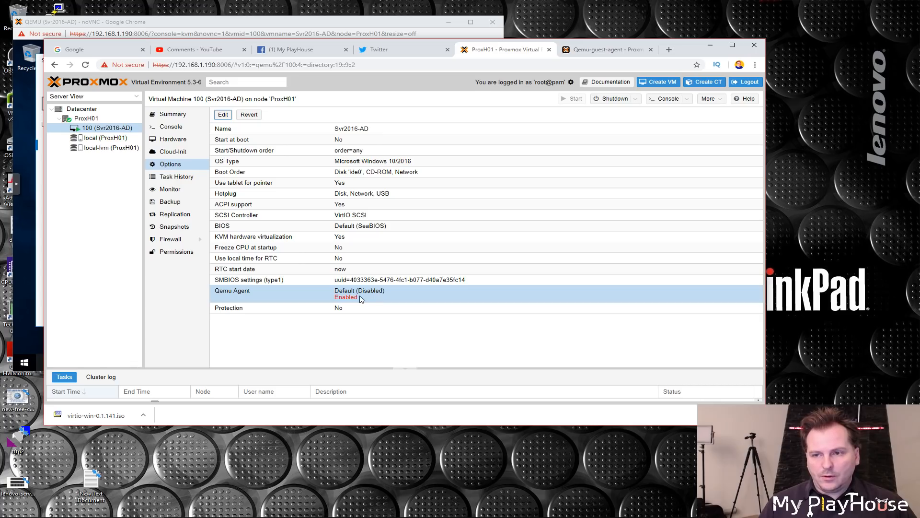
click(384, 296)
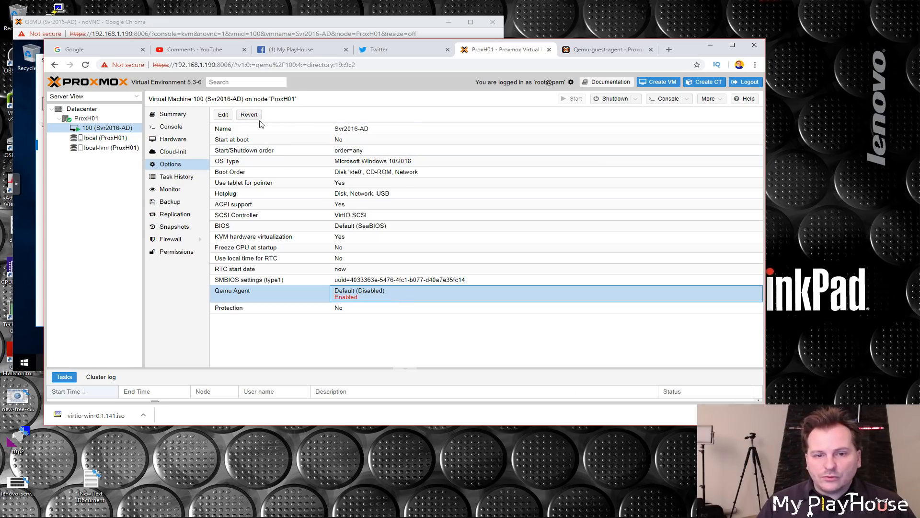
Step: Refresh the Proxmox page and switch back to the VM console window
key(F5)
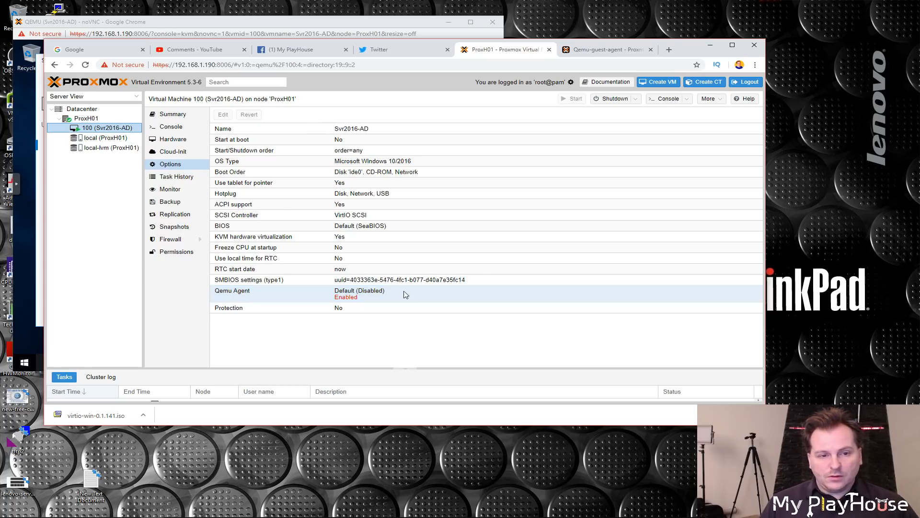
click(756, 415)
key(alt+Tab)
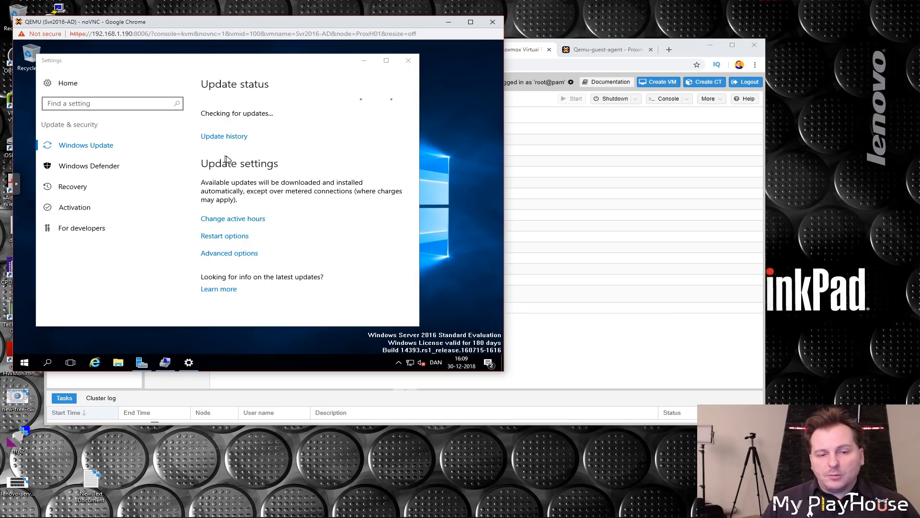